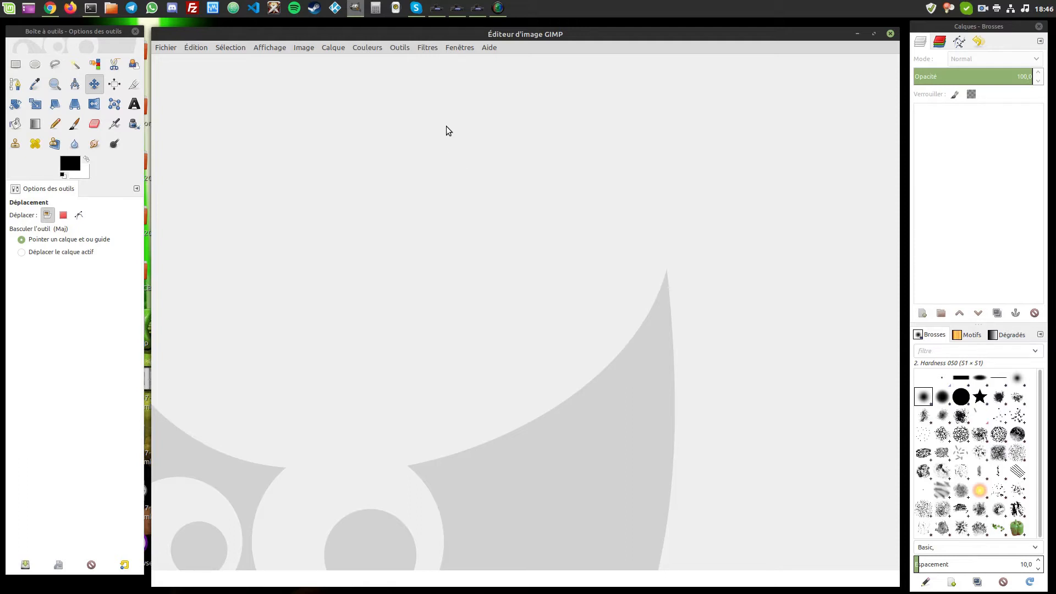
- Check the QSL template page in the browser, then return to GIMP
{"action": "left_click_drag", "start_coordinate": [451, 34], "coordinate": [450, 34]}
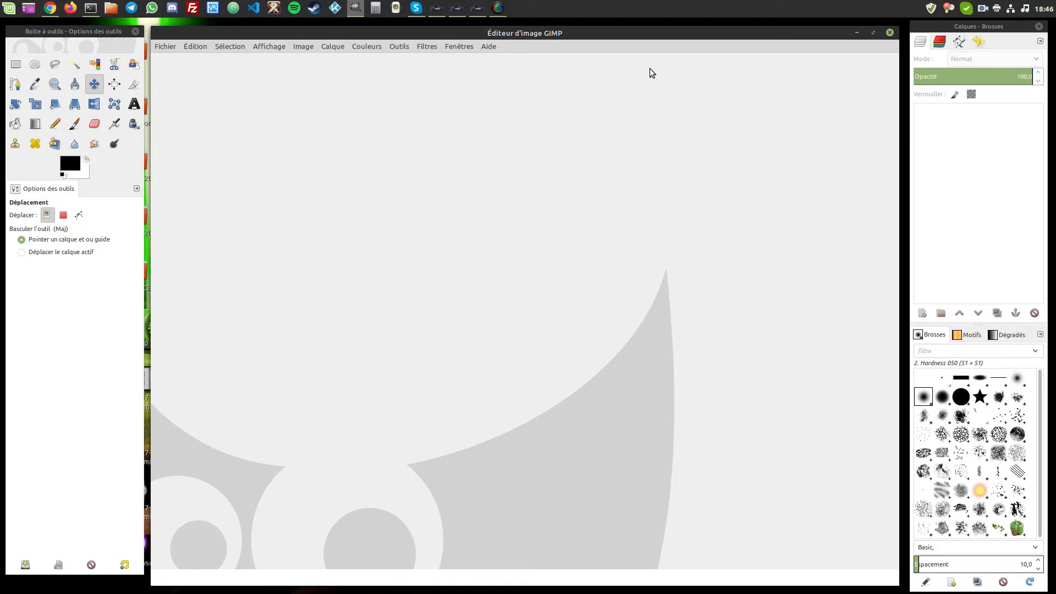
{"action": "left_click", "coordinate": [55, 11]}
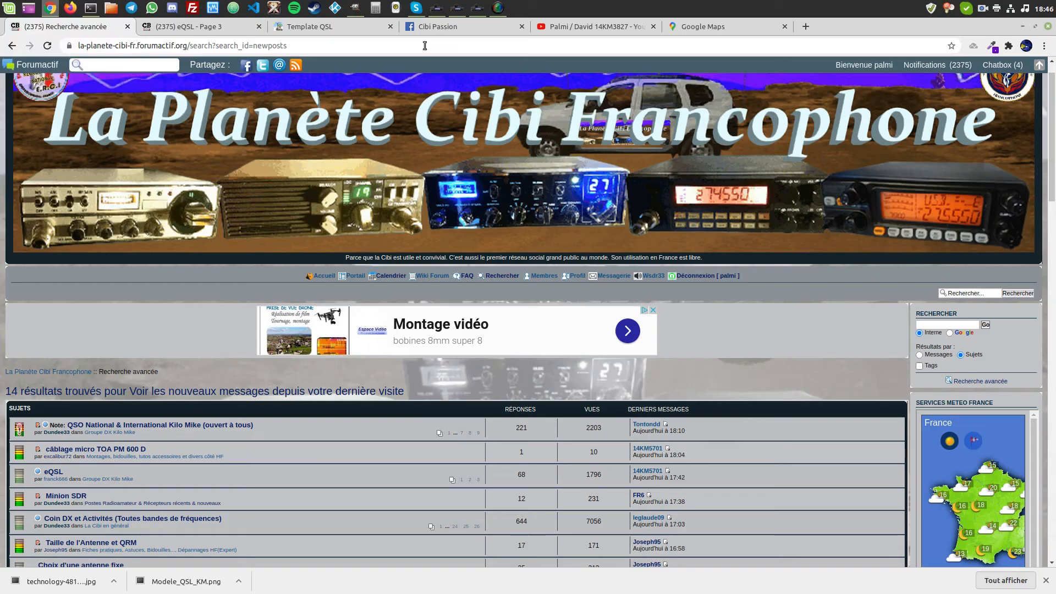
{"action": "left_click", "coordinate": [314, 27]}
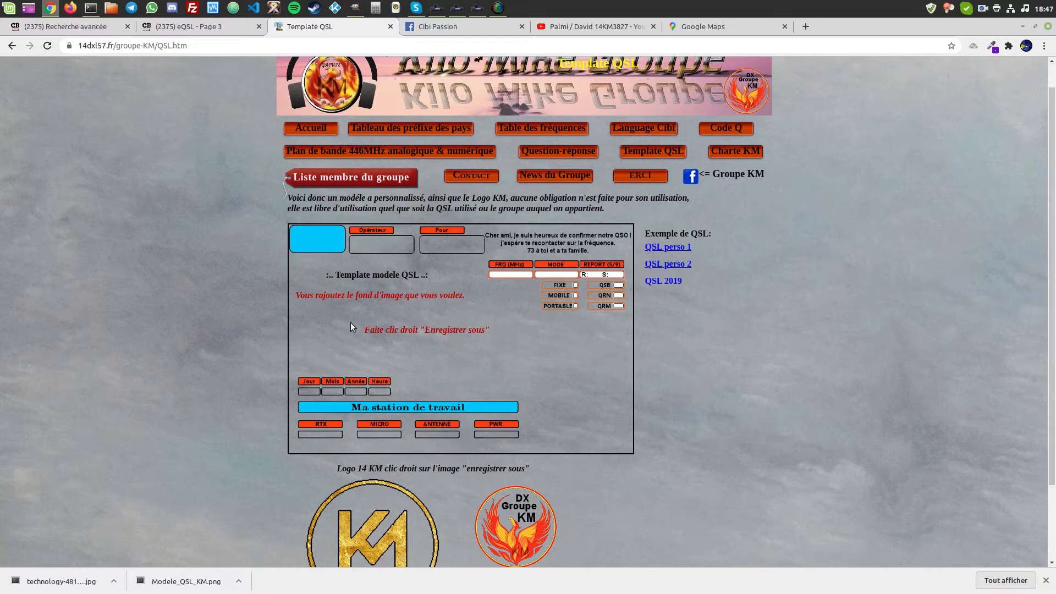
{"action": "scroll", "coordinate": [798, 341], "scroll_direction": "down", "scroll_amount": 2}
{"action": "scroll", "coordinate": [799, 342], "scroll_direction": "up", "scroll_amount": 2}
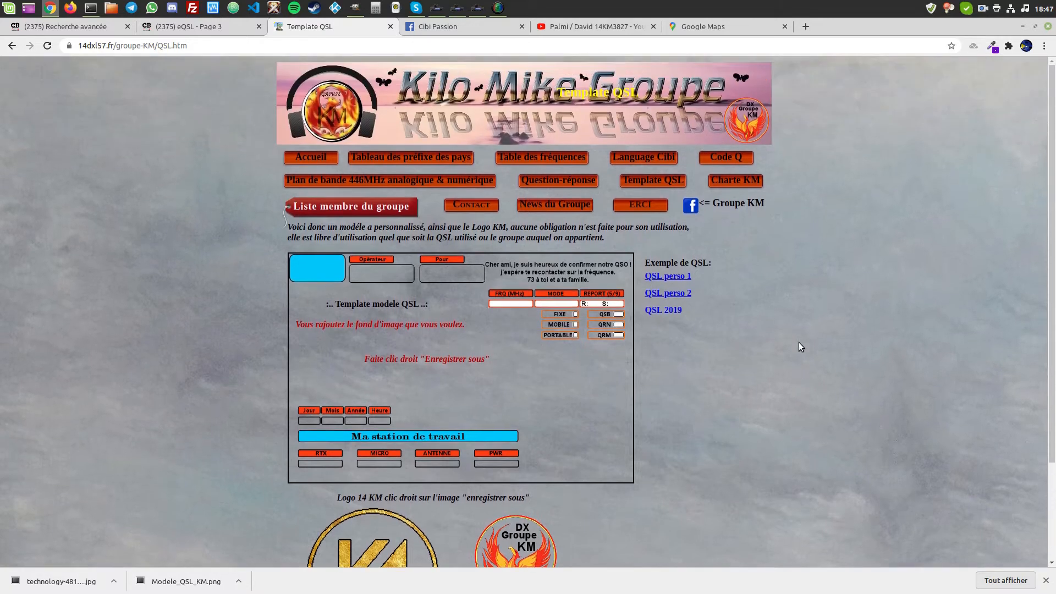
{"action": "scroll", "coordinate": [799, 342], "scroll_direction": "down", "scroll_amount": 1}
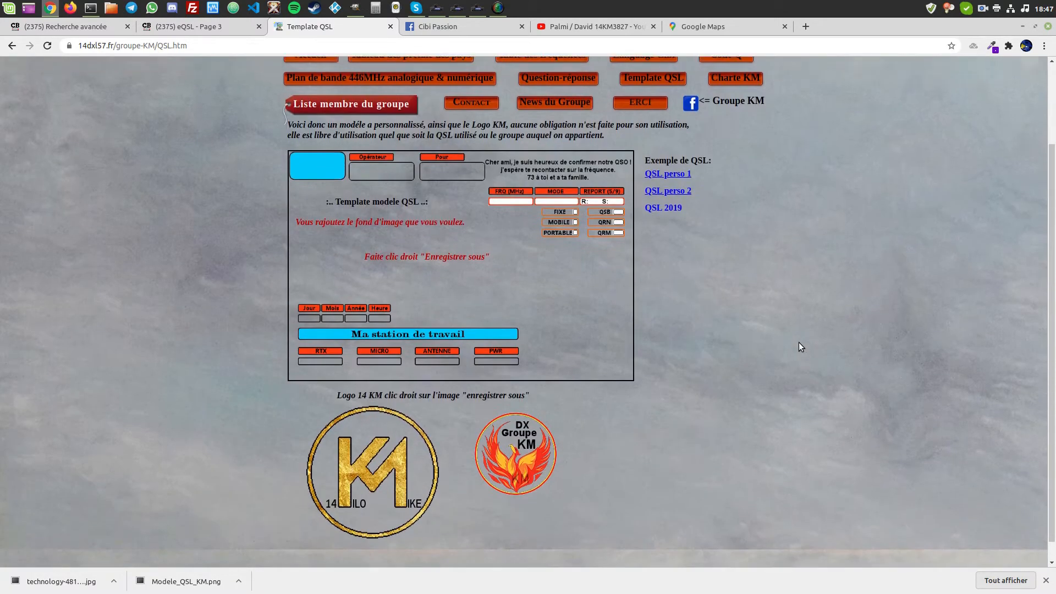
{"action": "scroll", "coordinate": [803, 344], "scroll_direction": "up", "scroll_amount": 2}
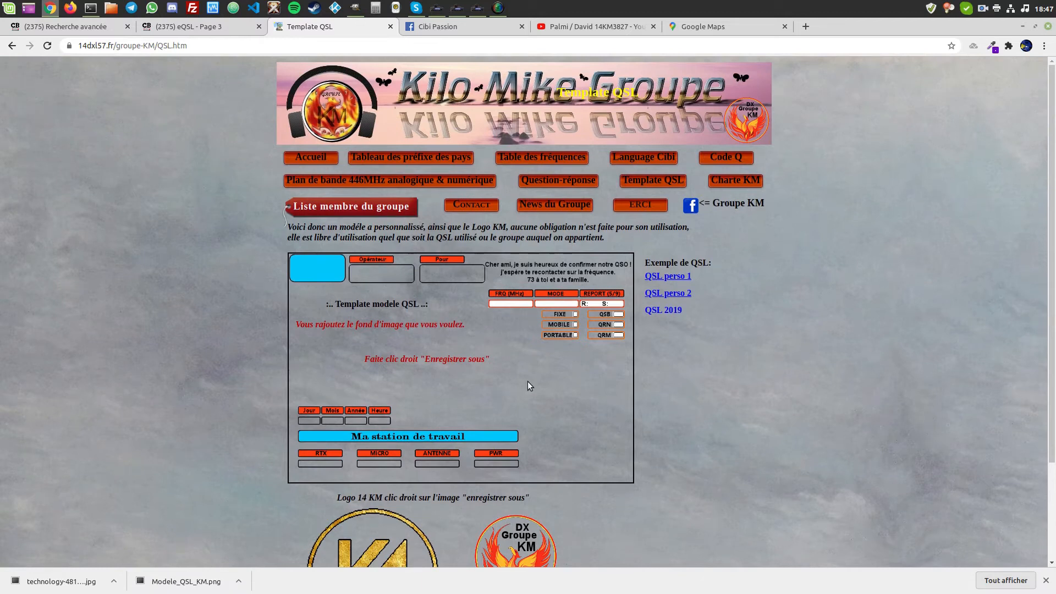
{"action": "right_click", "coordinate": [494, 371]}
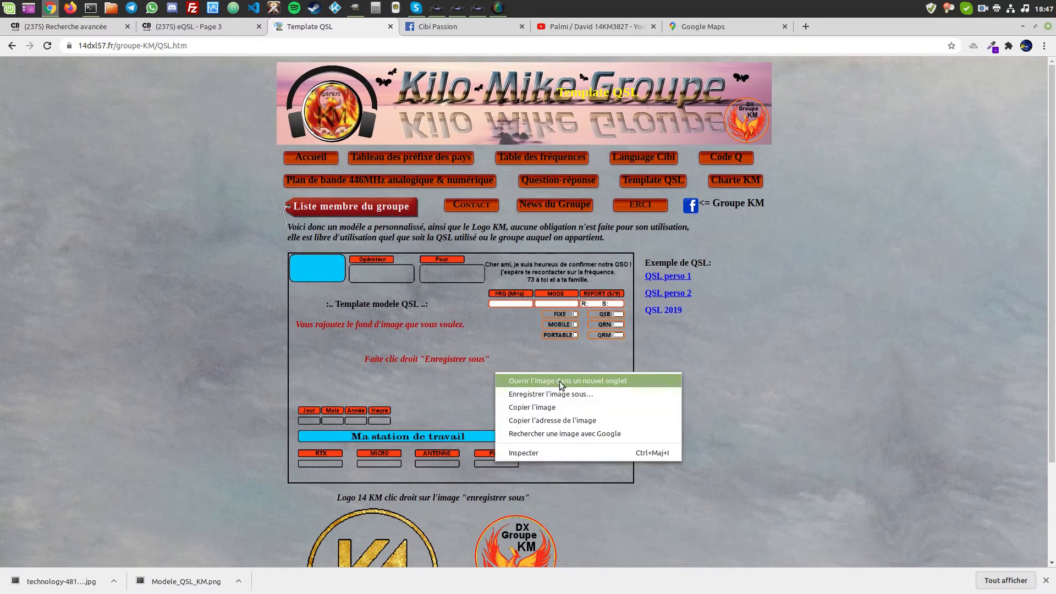
{"action": "left_click", "coordinate": [828, 386]}
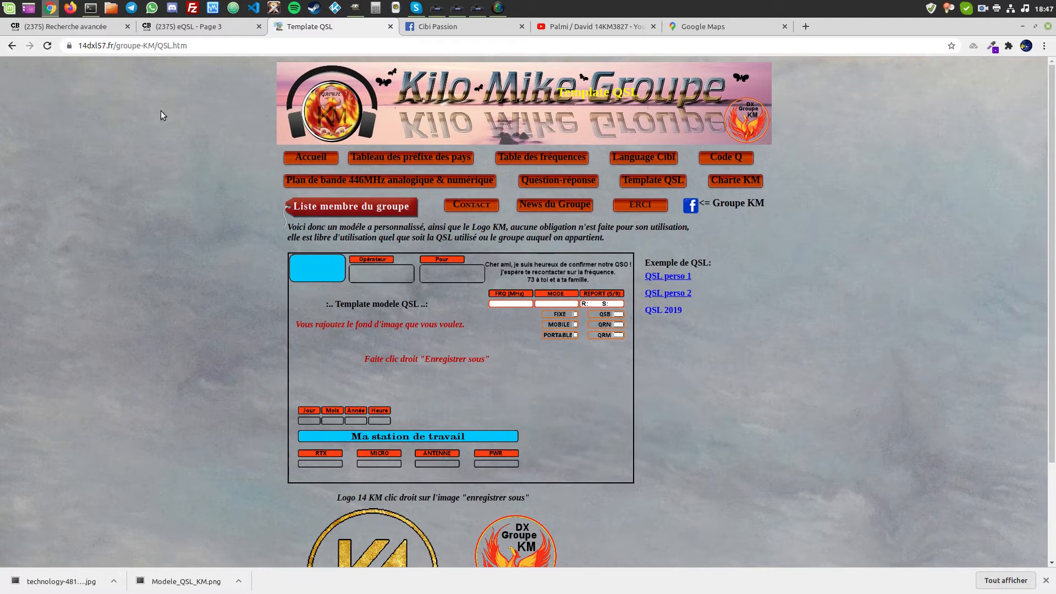
{"action": "left_click", "coordinate": [53, 8]}
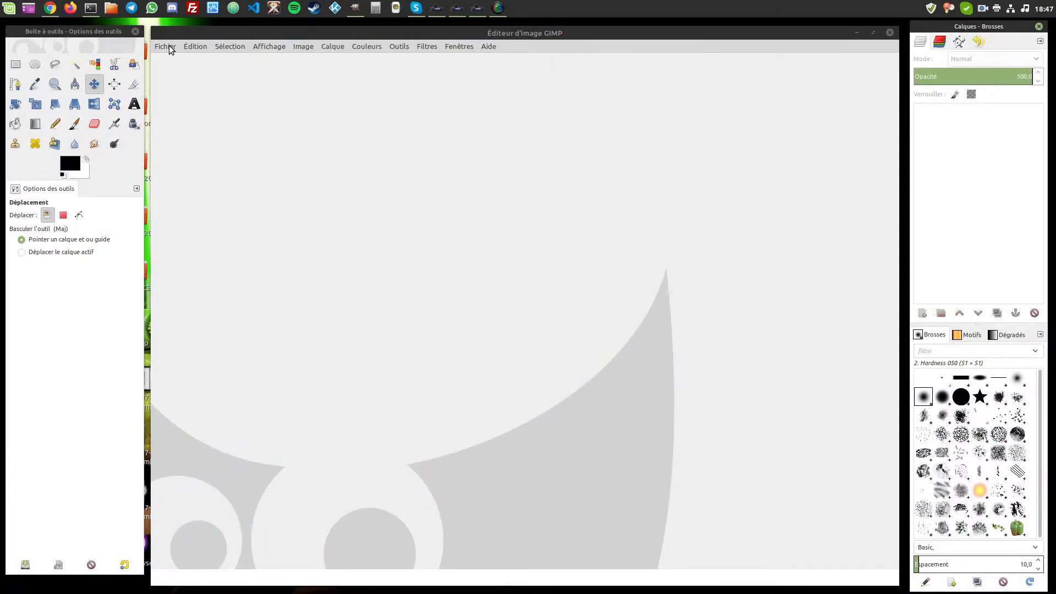
- Open the Modele_QSL_KM.png template image in GIMP
{"action": "left_click", "coordinate": [165, 46]}
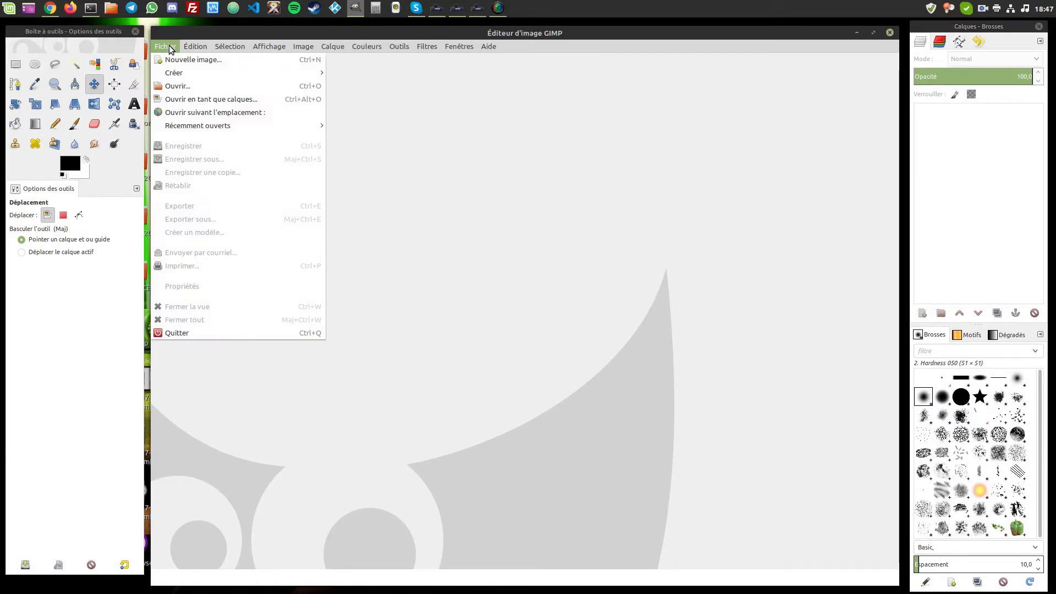
{"action": "left_click", "coordinate": [177, 87]}
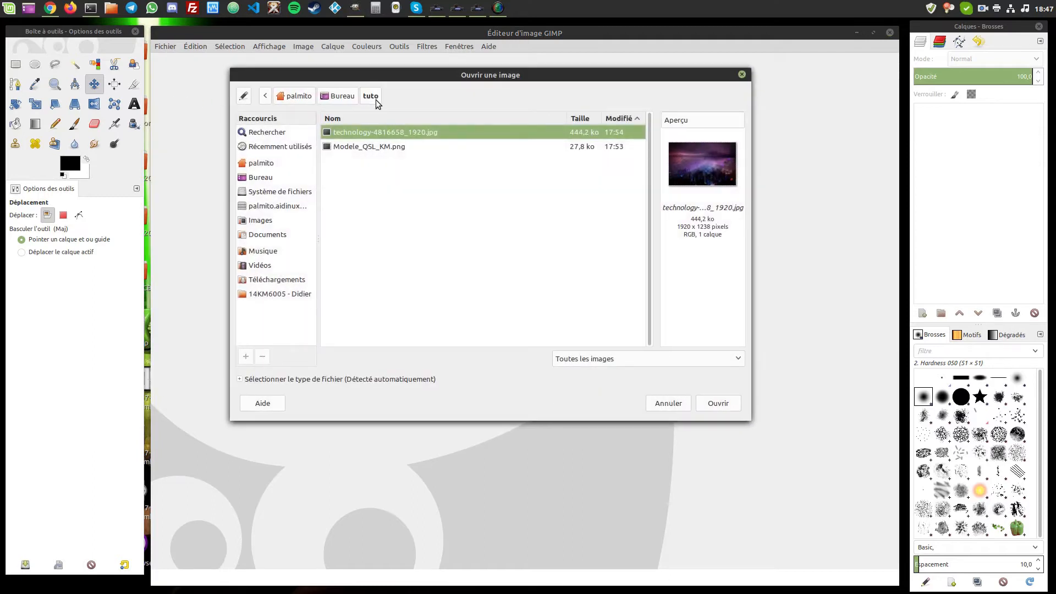
{"action": "left_click", "coordinate": [394, 147]}
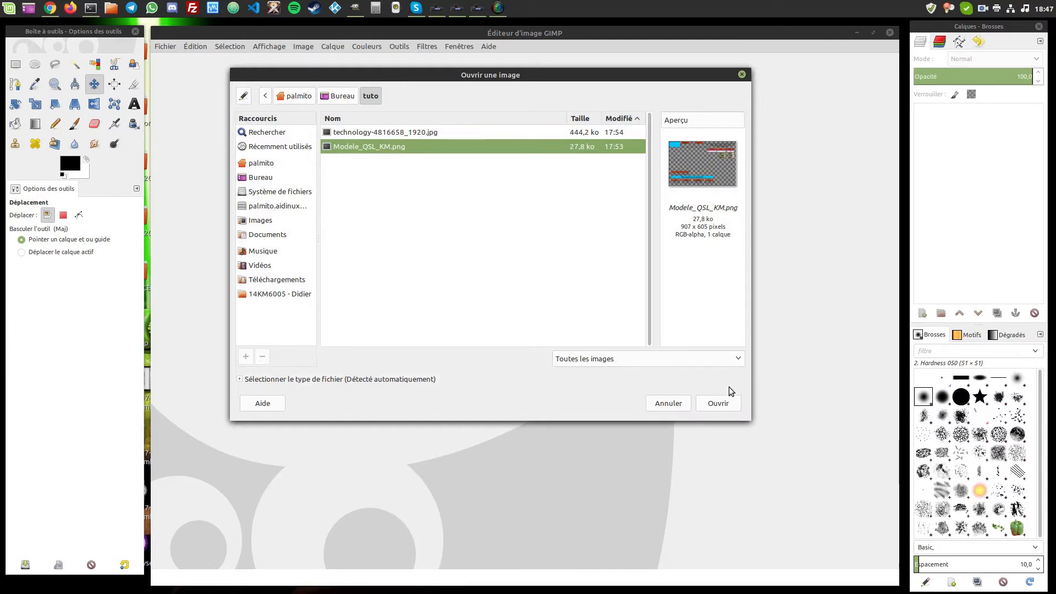
{"action": "left_click", "coordinate": [718, 404]}
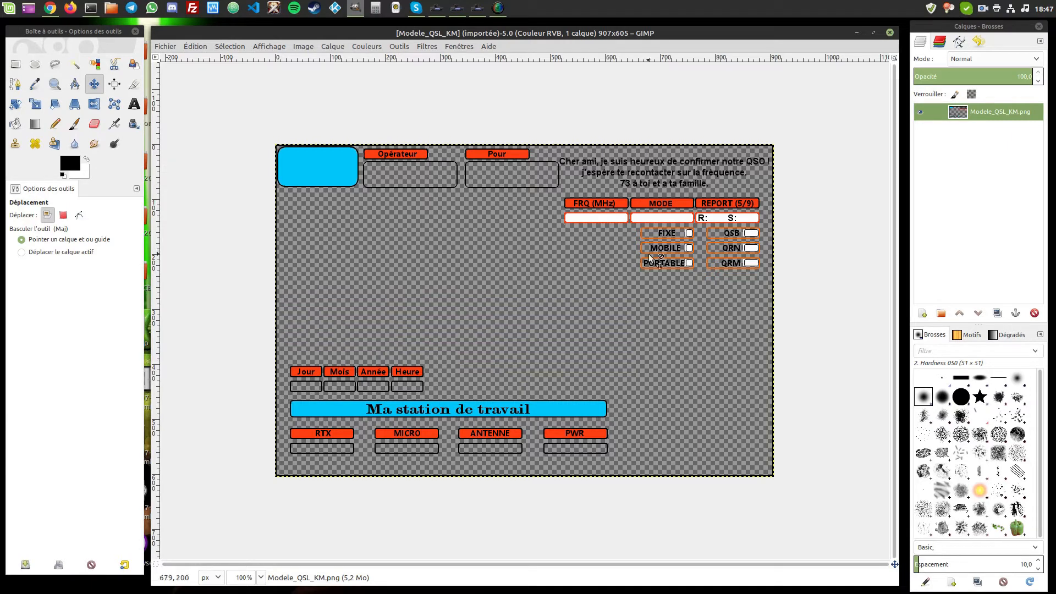
- Open technology-4816658_1920.jpg as a new layer over the QSL template
{"action": "left_click", "coordinate": [166, 48]}
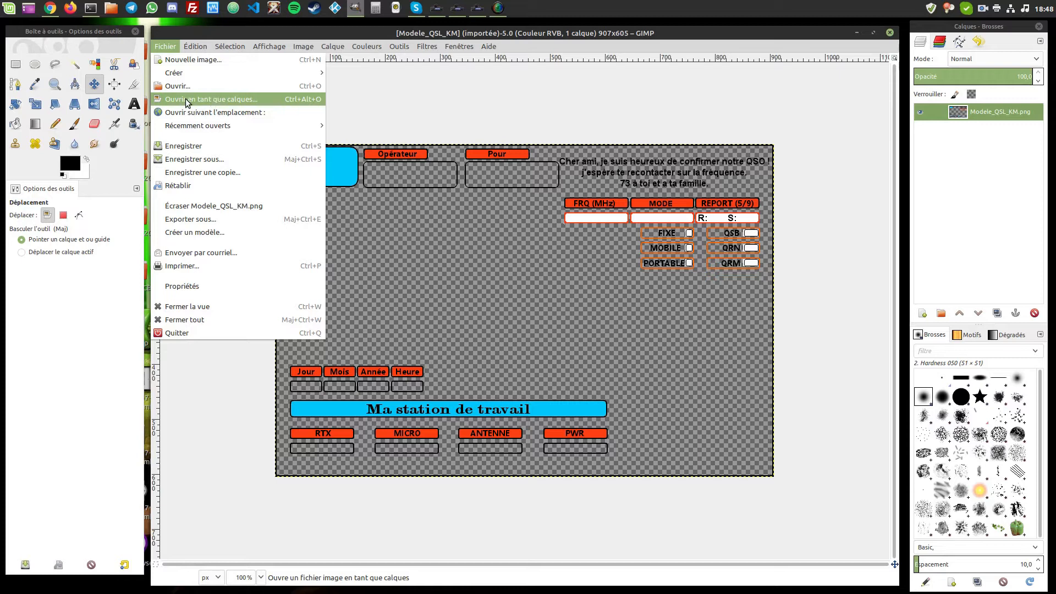
{"action": "left_click", "coordinate": [431, 32]}
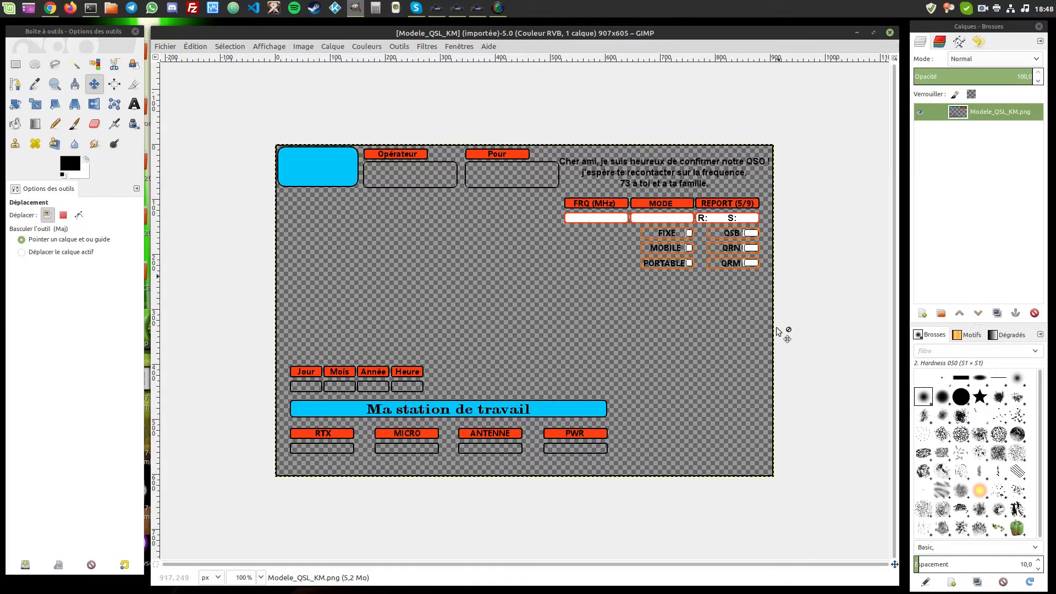
{"action": "left_click", "coordinate": [165, 47]}
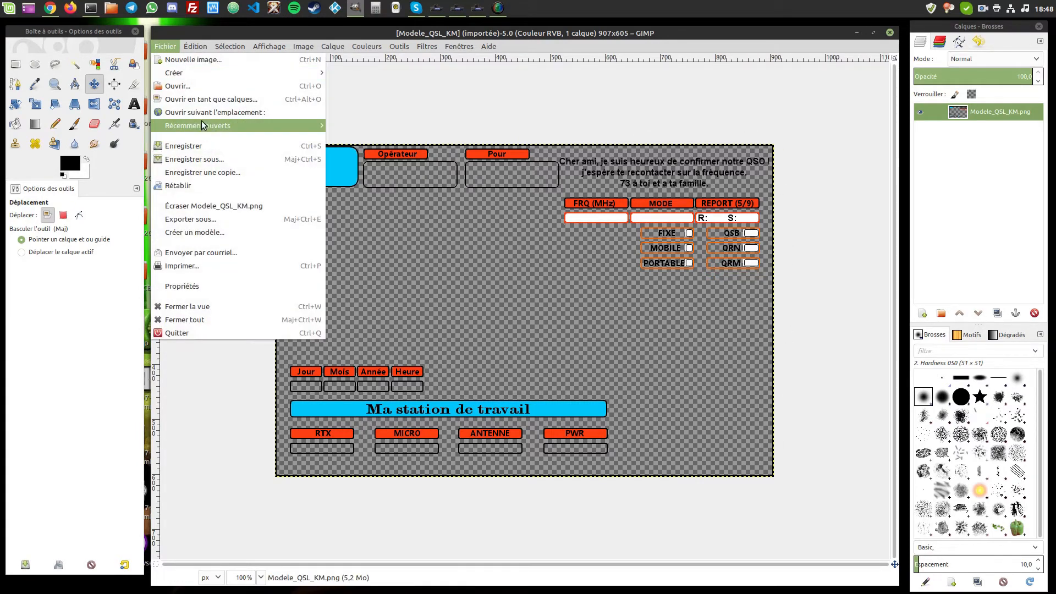
{"action": "mouse_move", "coordinate": [201, 125]}
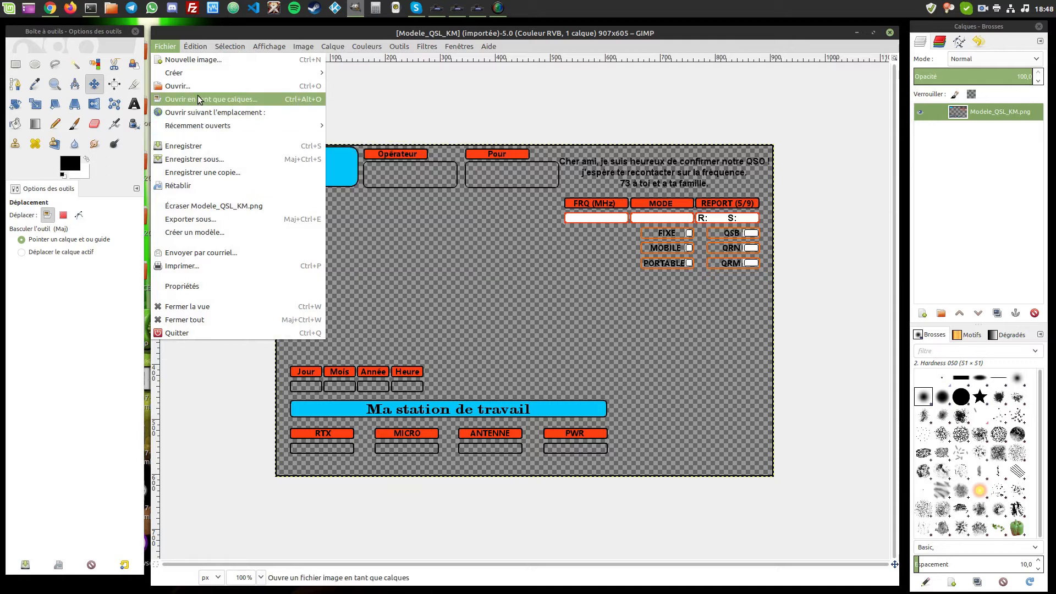
{"action": "left_click", "coordinate": [203, 101]}
{"action": "left_click", "coordinate": [352, 133]}
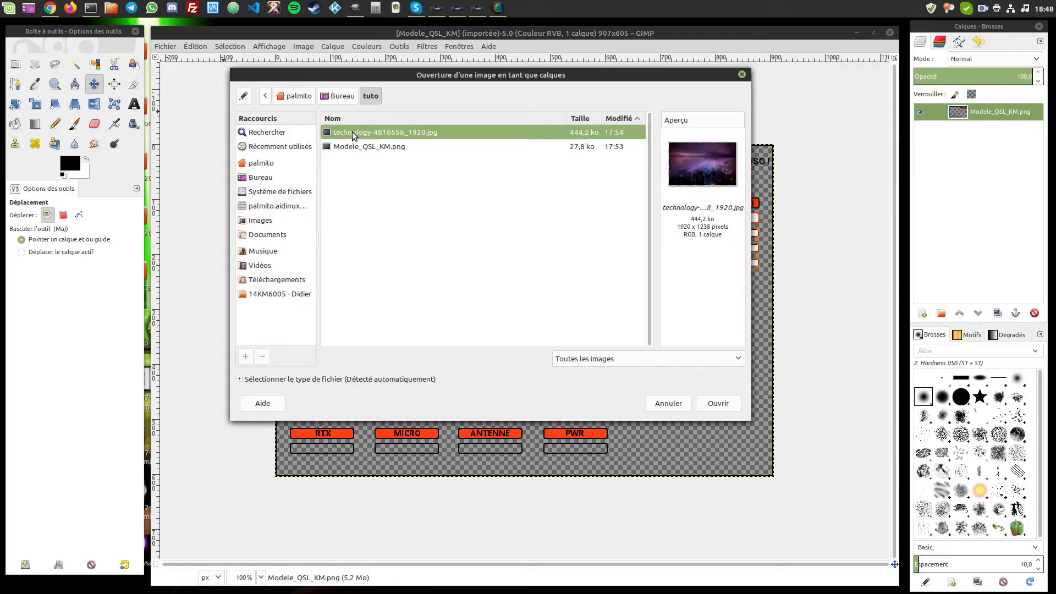
{"action": "mouse_move", "coordinate": [493, 75]}
{"action": "left_mouse_down"}
{"action": "mouse_move", "coordinate": [516, 78]}
{"action": "mouse_move", "coordinate": [505, 78]}
{"action": "left_mouse_up"}
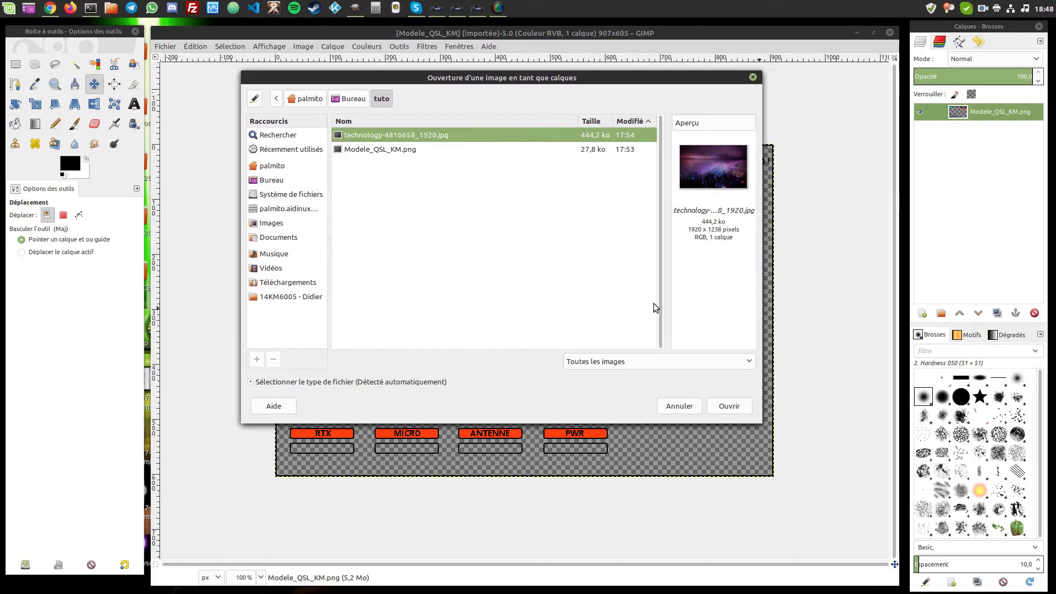
{"action": "left_click", "coordinate": [730, 406]}
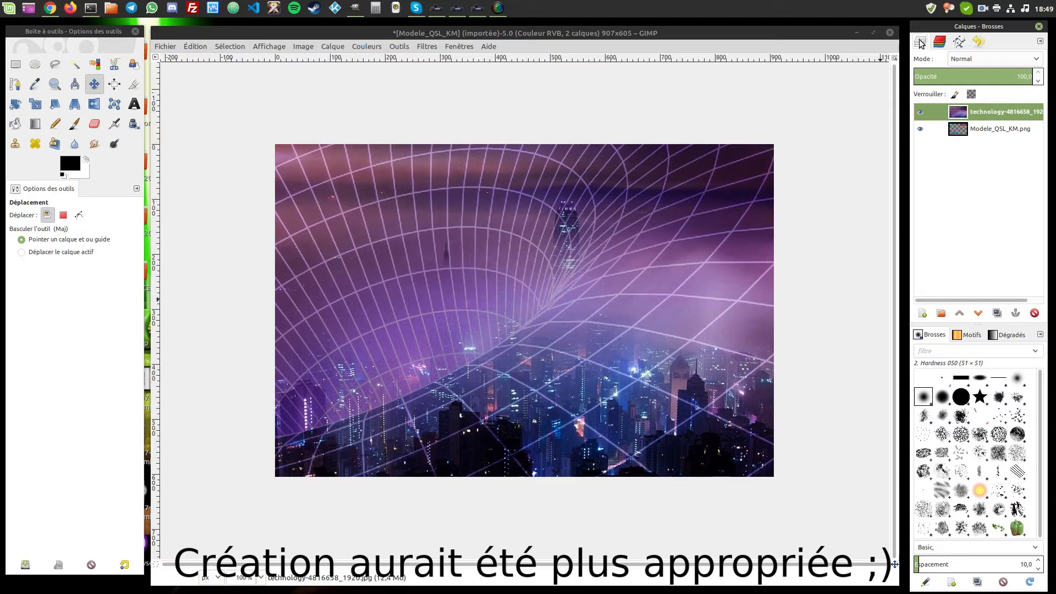
{"action": "left_click", "coordinate": [979, 45]}
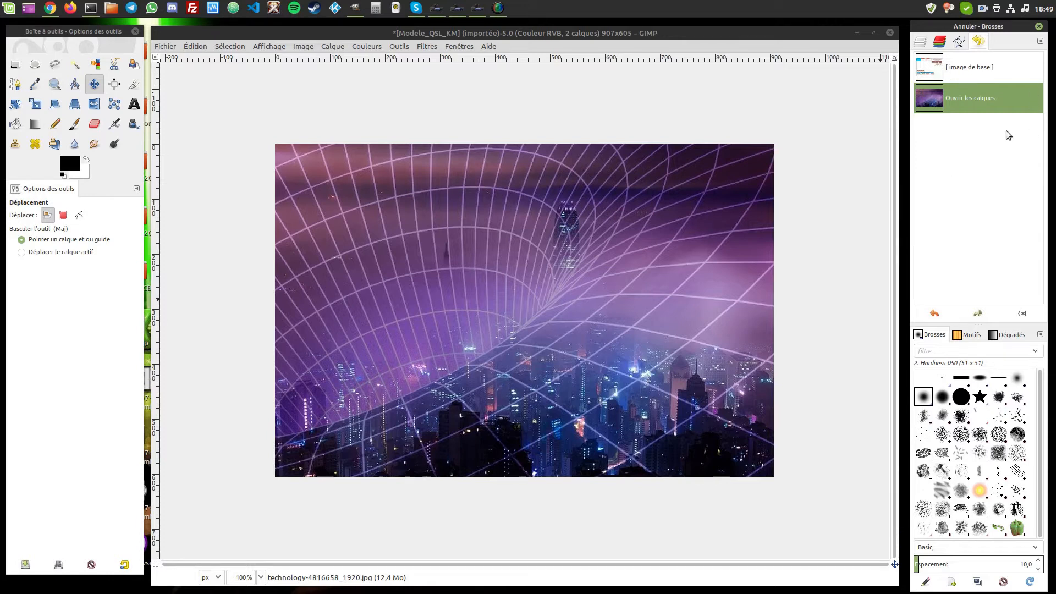
{"action": "left_click", "coordinate": [938, 67]}
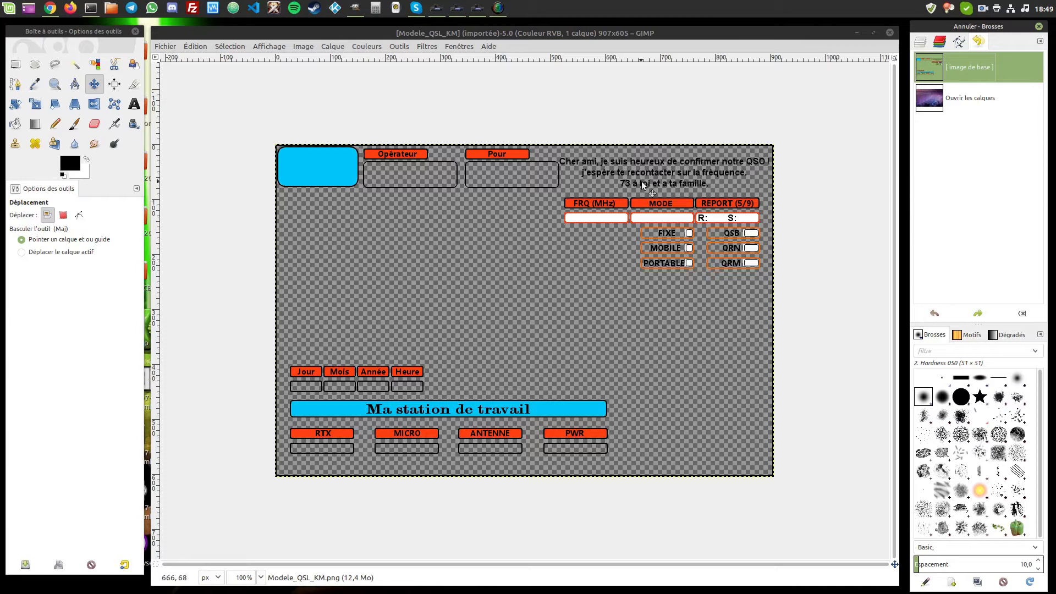
{"action": "left_click", "coordinate": [938, 100]}
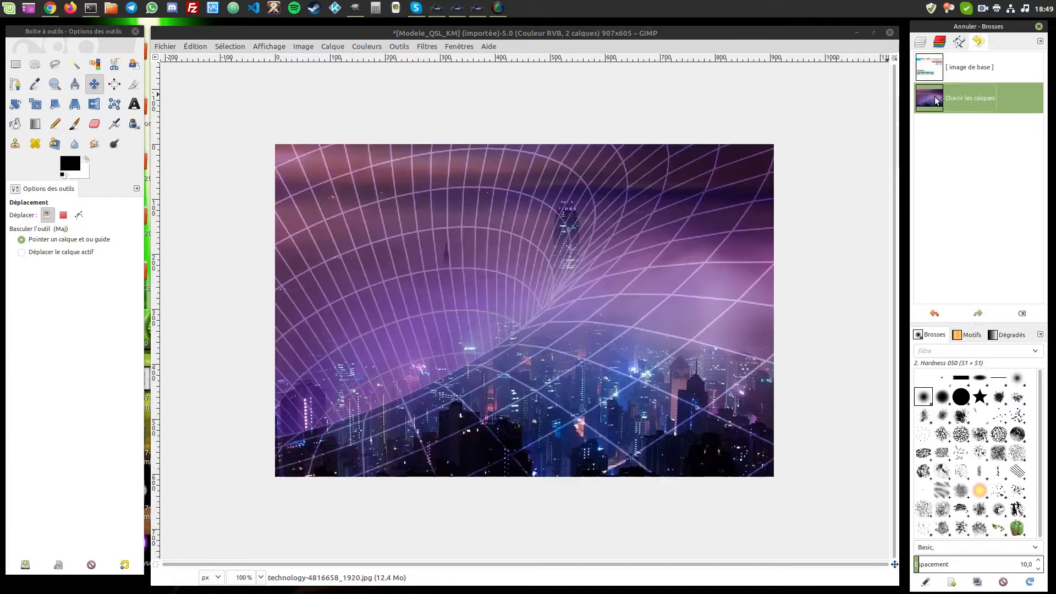
{"action": "left_click", "coordinate": [940, 41]}
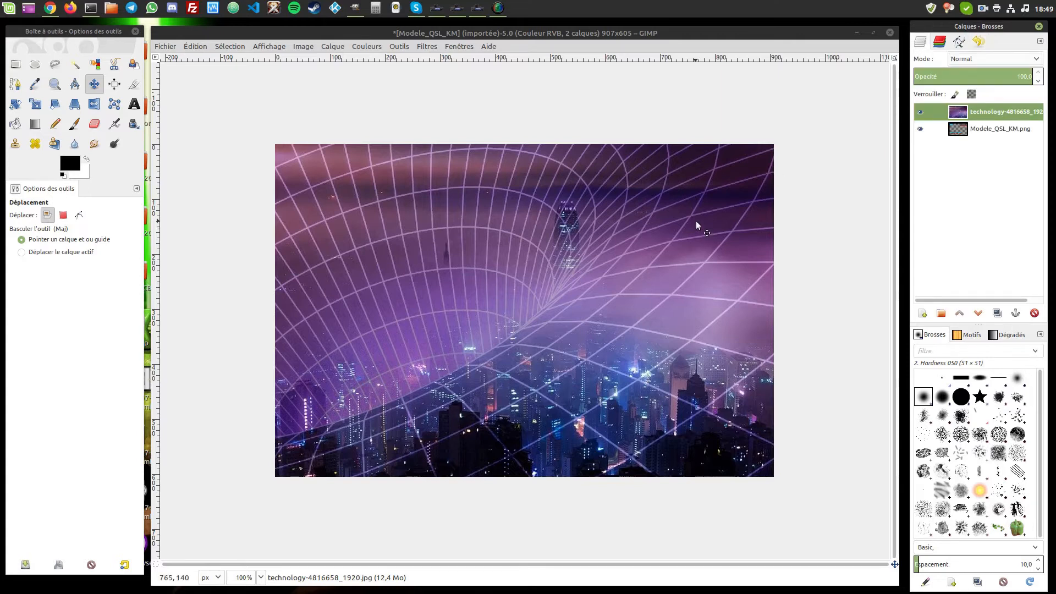
{"action": "key", "text": "ctrl+z"}
{"action": "key", "text": "ctrl+y"}
{"action": "key", "text": "ctrl+z"}
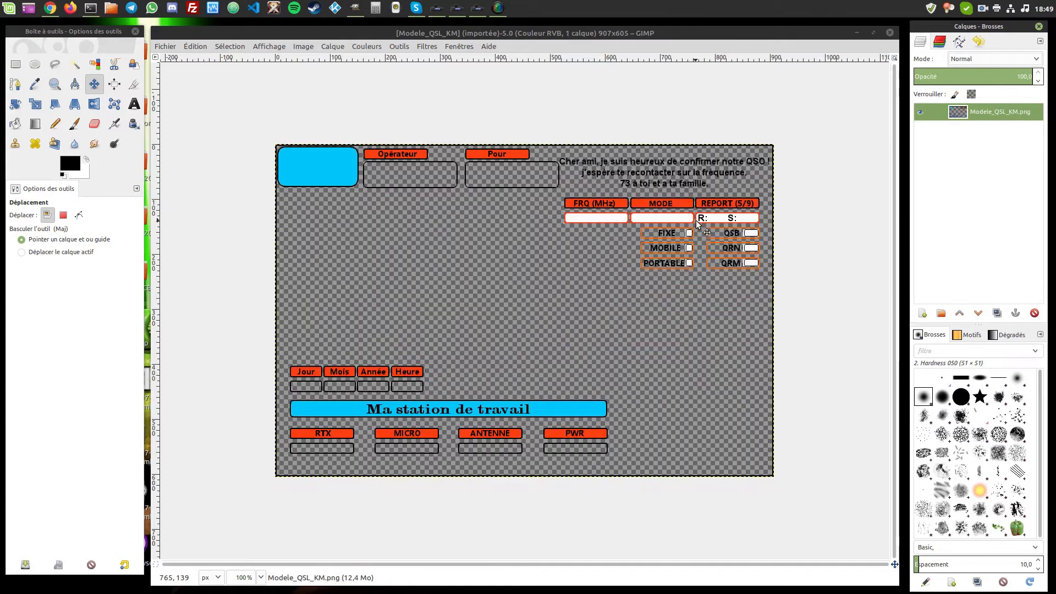
{"action": "key", "text": "ctrl+y"}
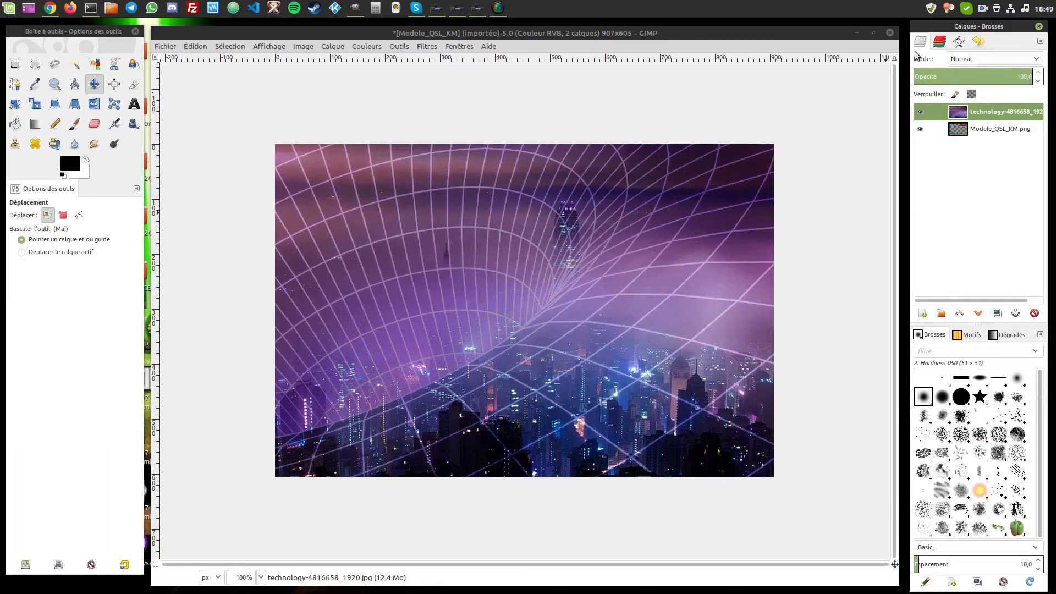
- Select the Modele_QSL_KM.png layer and raise it above the city photo layer
{"action": "left_click", "coordinate": [963, 134]}
{"action": "left_click", "coordinate": [960, 114]}
{"action": "left_click", "coordinate": [962, 132]}
{"action": "left_click", "coordinate": [959, 114]}
{"action": "left_click", "coordinate": [960, 132]}
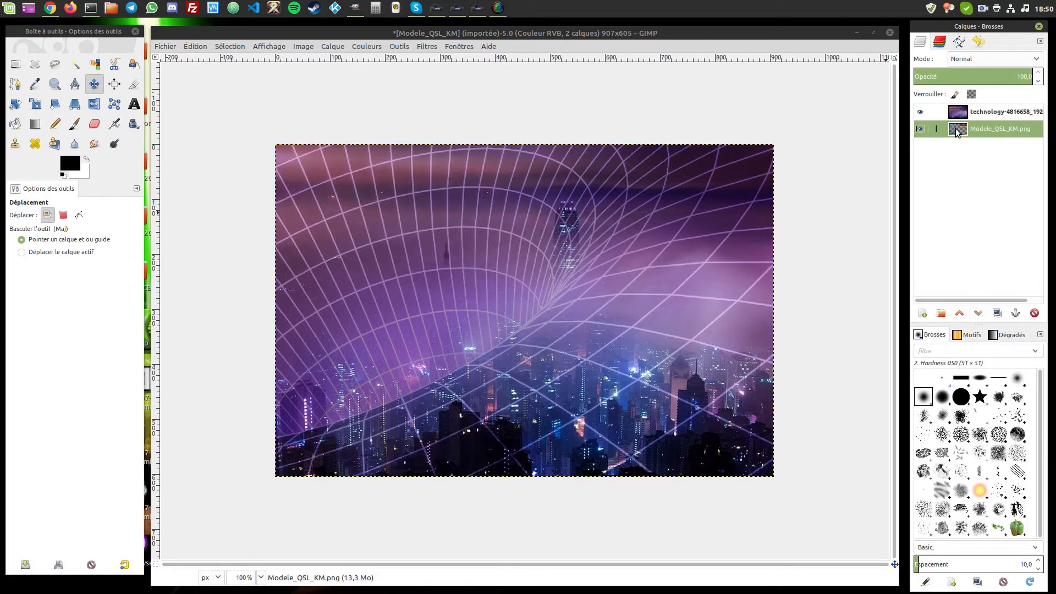
{"action": "left_click", "coordinate": [958, 115]}
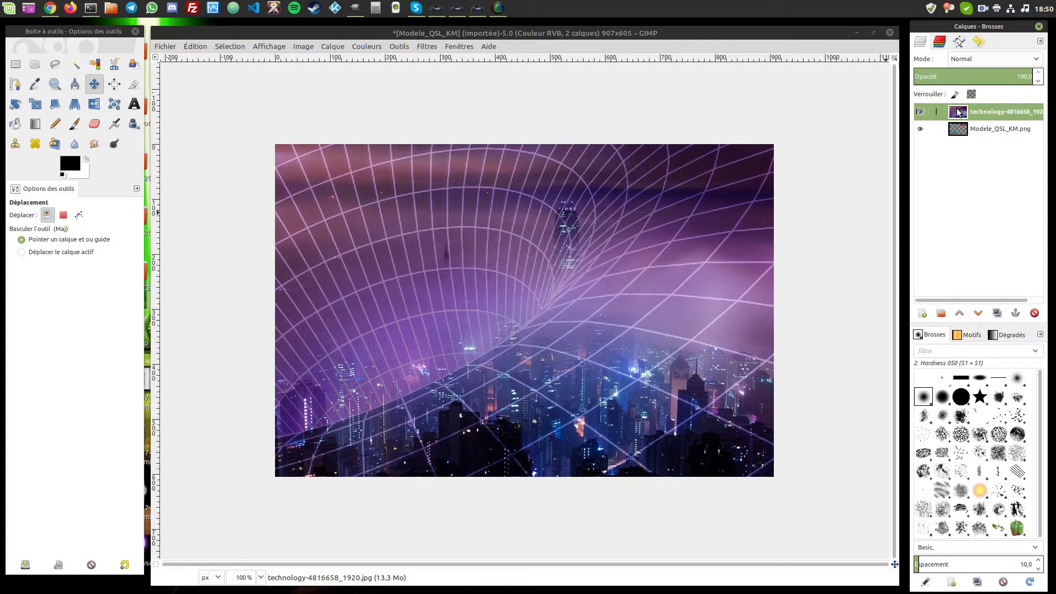
{"action": "left_click", "coordinate": [958, 129]}
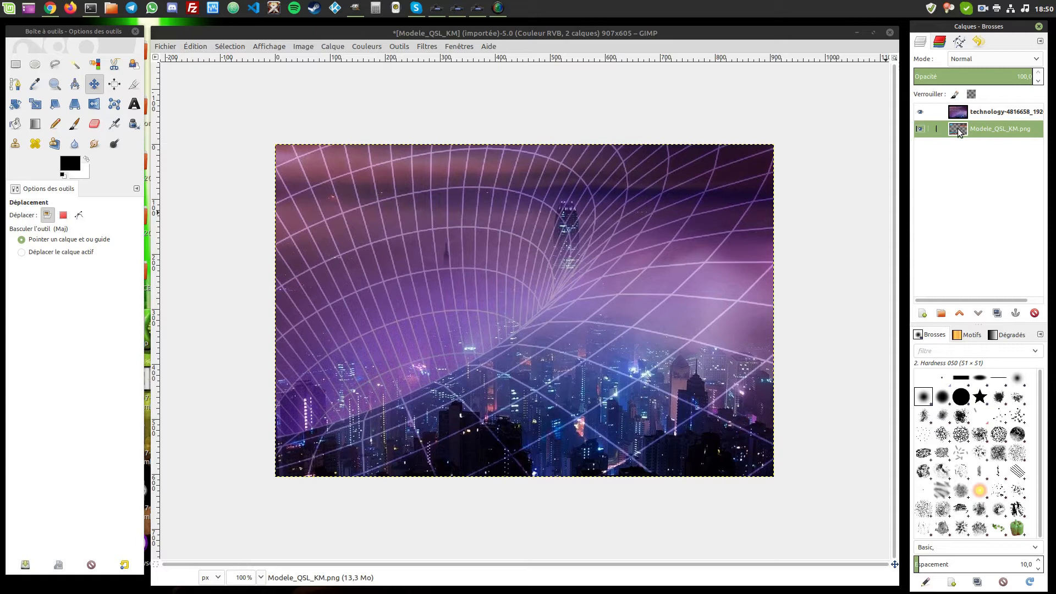
{"action": "left_click", "coordinate": [967, 114]}
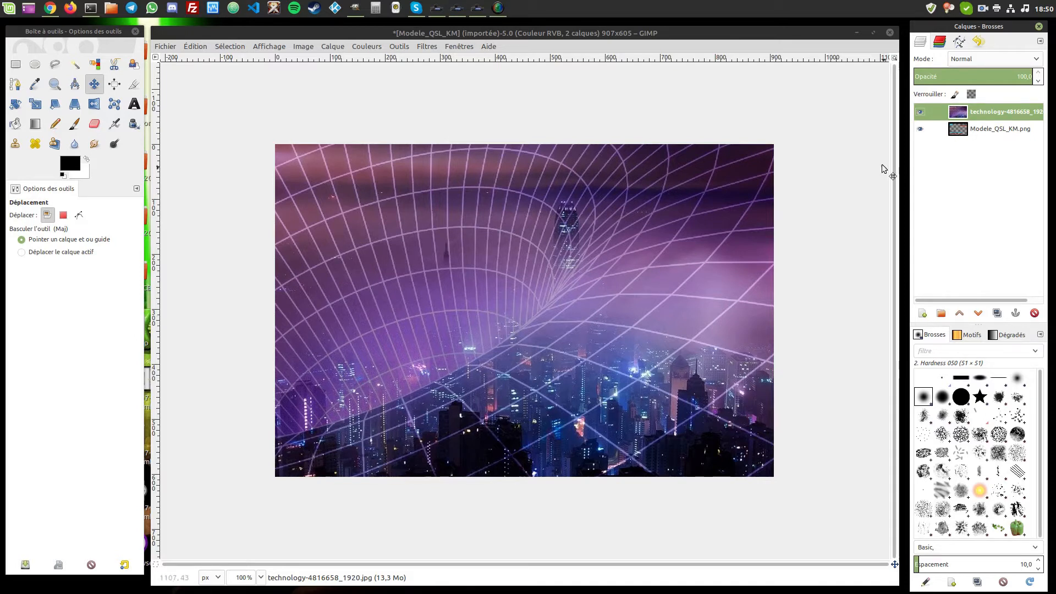
{"action": "left_click", "coordinate": [961, 129]}
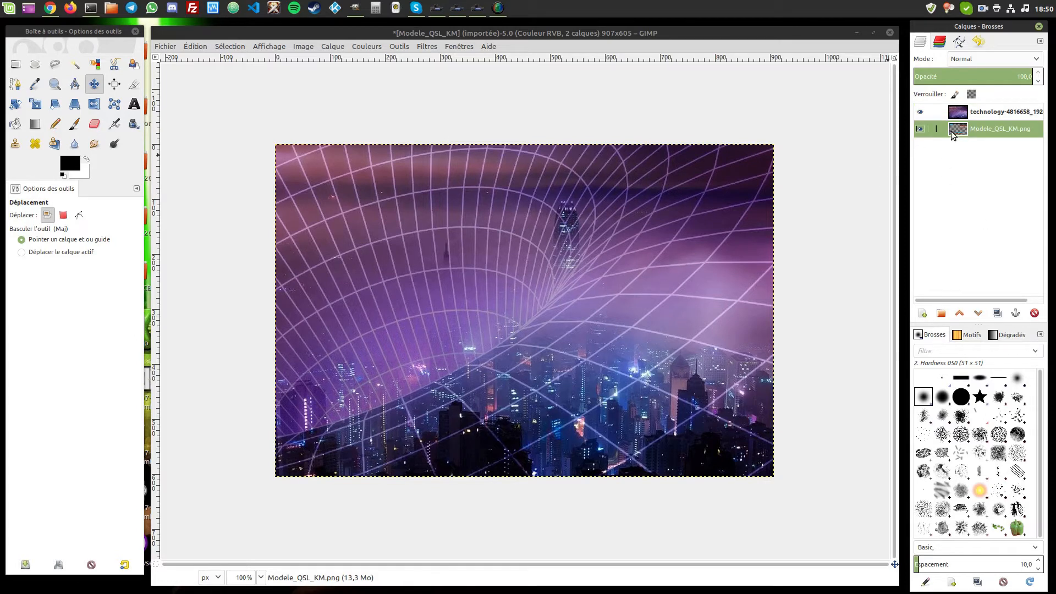
{"action": "left_click", "coordinate": [958, 113]}
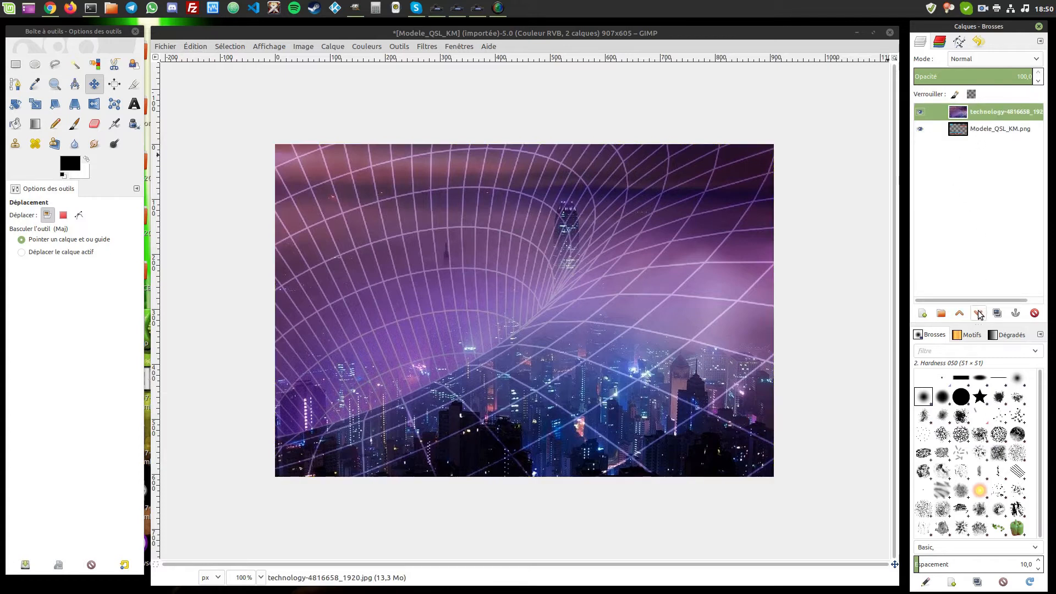
{"action": "left_click", "coordinate": [969, 132]}
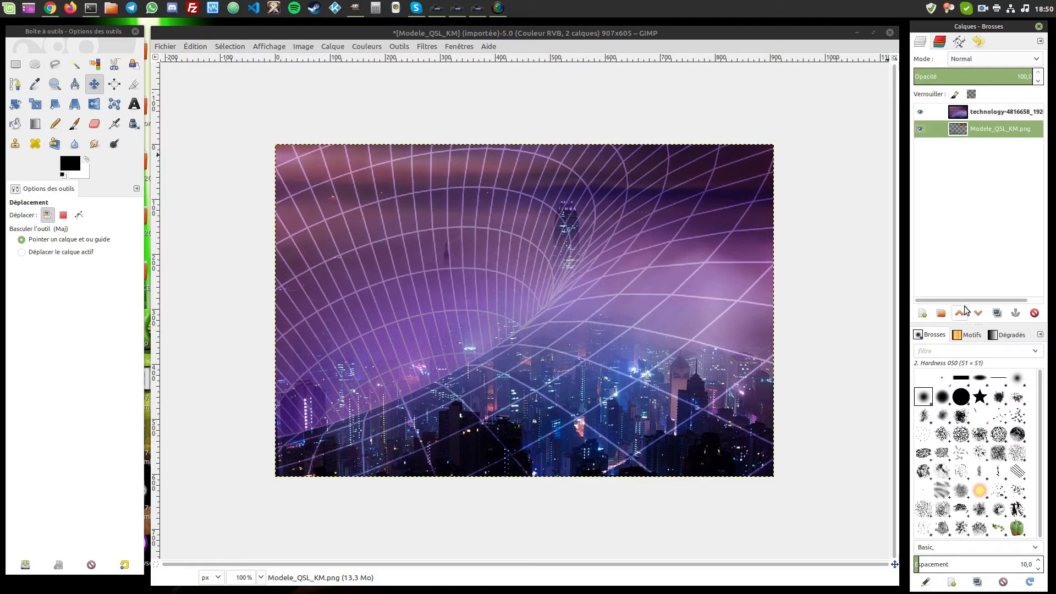
{"action": "left_click", "coordinate": [960, 313]}
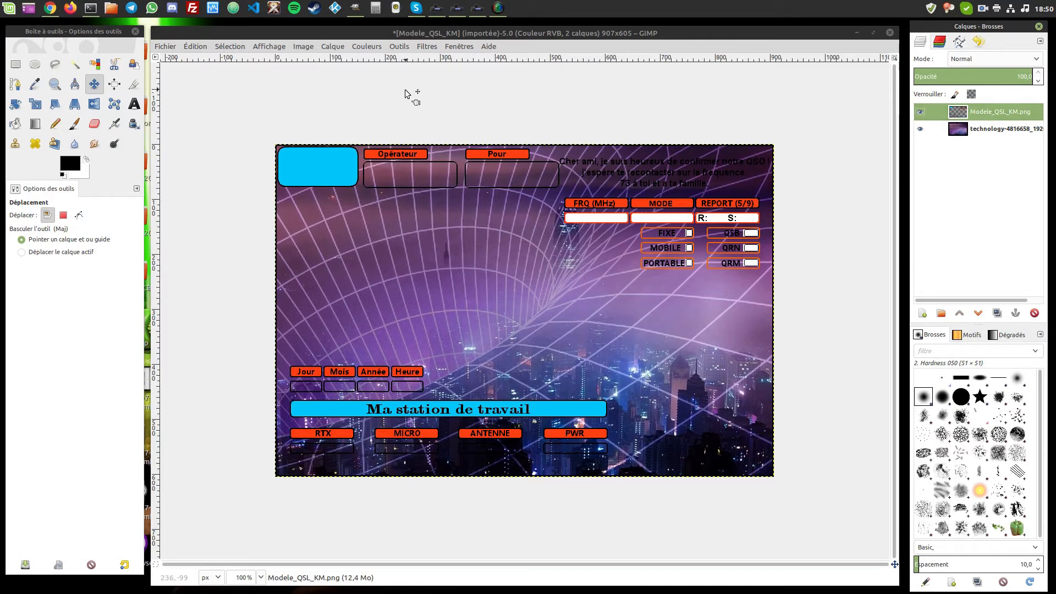
{"action": "left_click", "coordinate": [333, 48]}
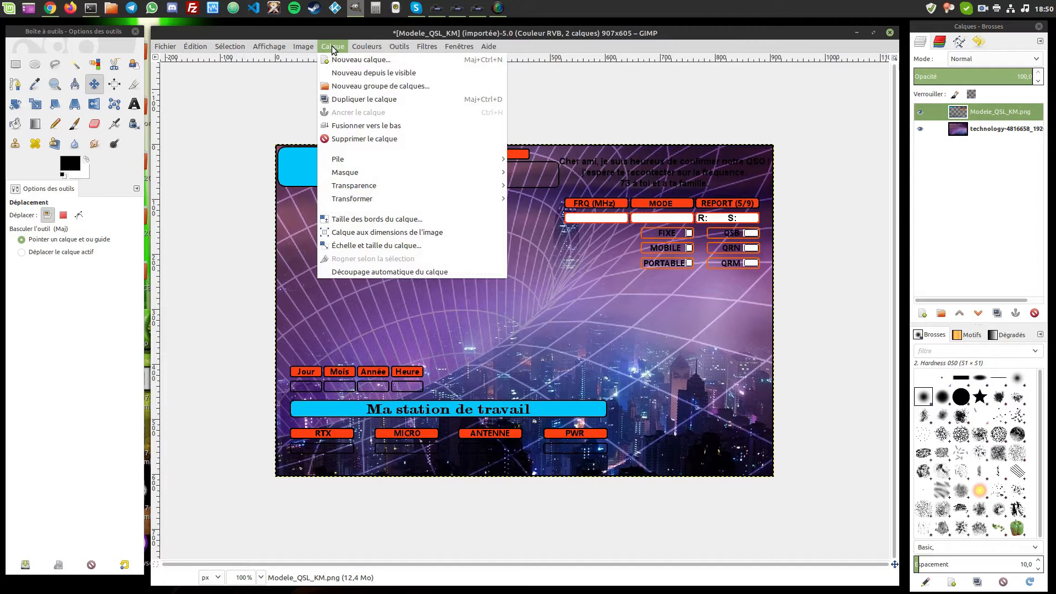
{"action": "left_click", "coordinate": [347, 245]}
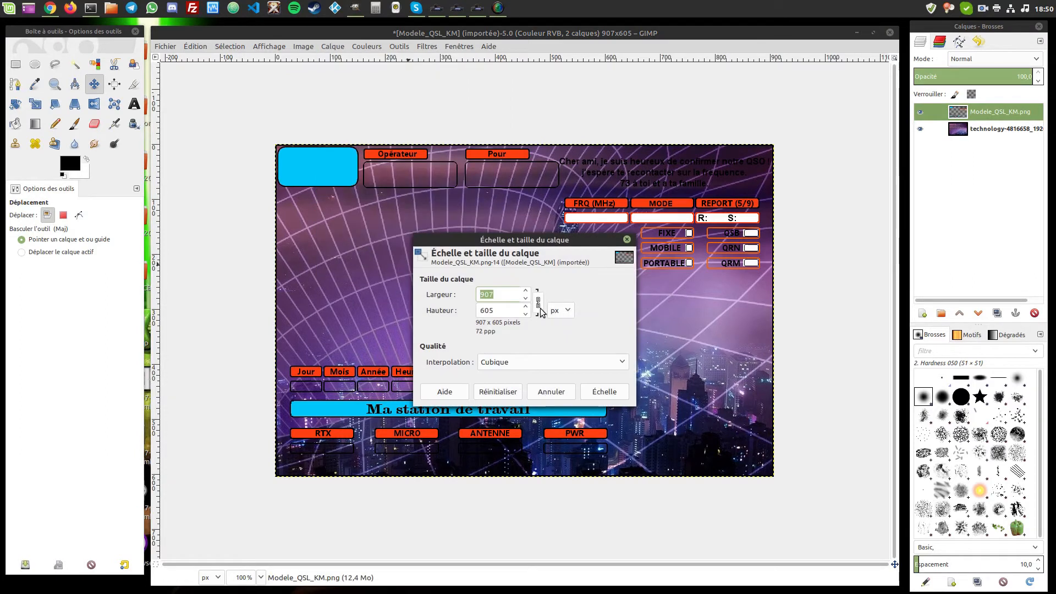
{"action": "left_click", "coordinate": [513, 312]}
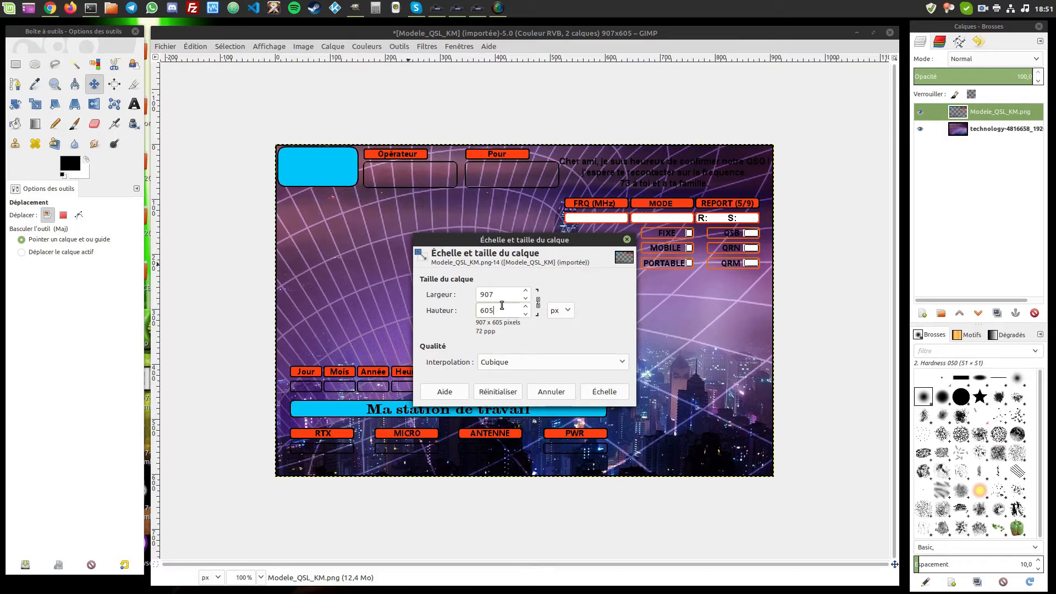
{"action": "double_click", "coordinate": [499, 296]}
{"action": "key", "text": "Tab"}
{"action": "left_click", "coordinate": [551, 391]}
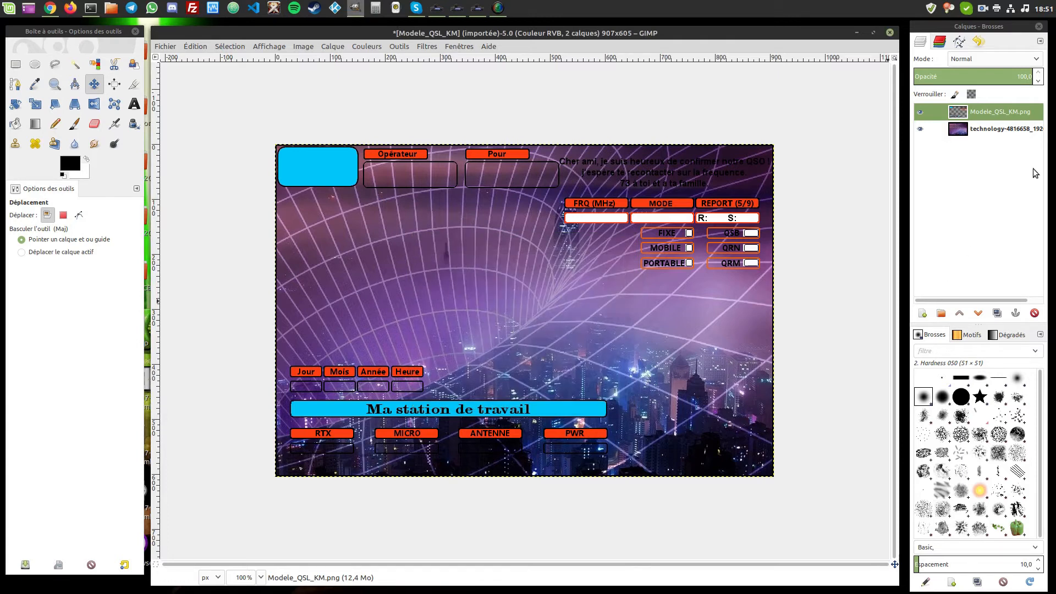
{"action": "left_click", "coordinate": [973, 131]}
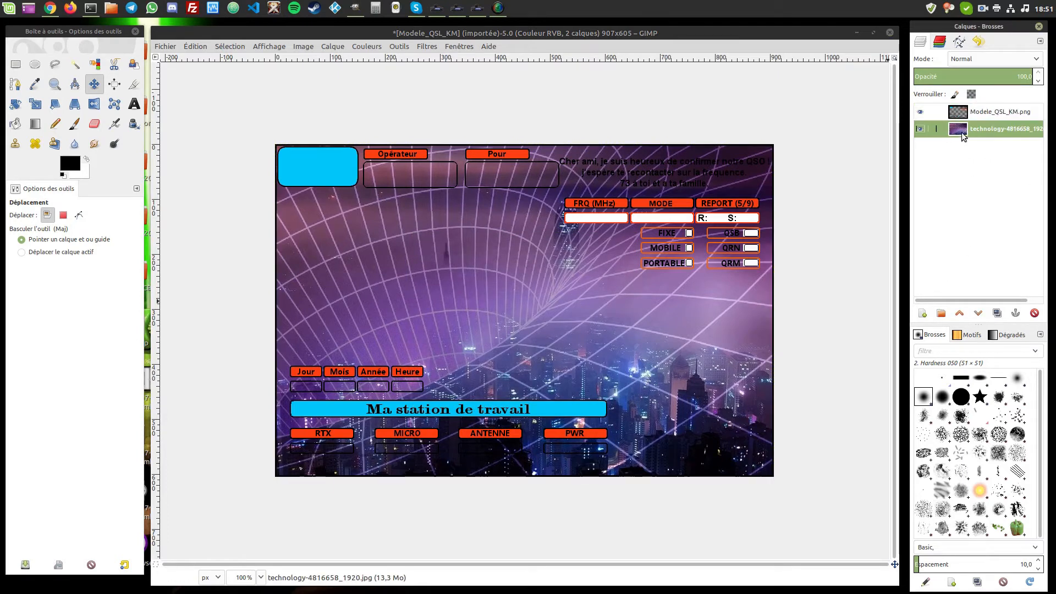
- Scale the city photo layer to 938 × 605 px by setting height 605
{"action": "left_click", "coordinate": [332, 46]}
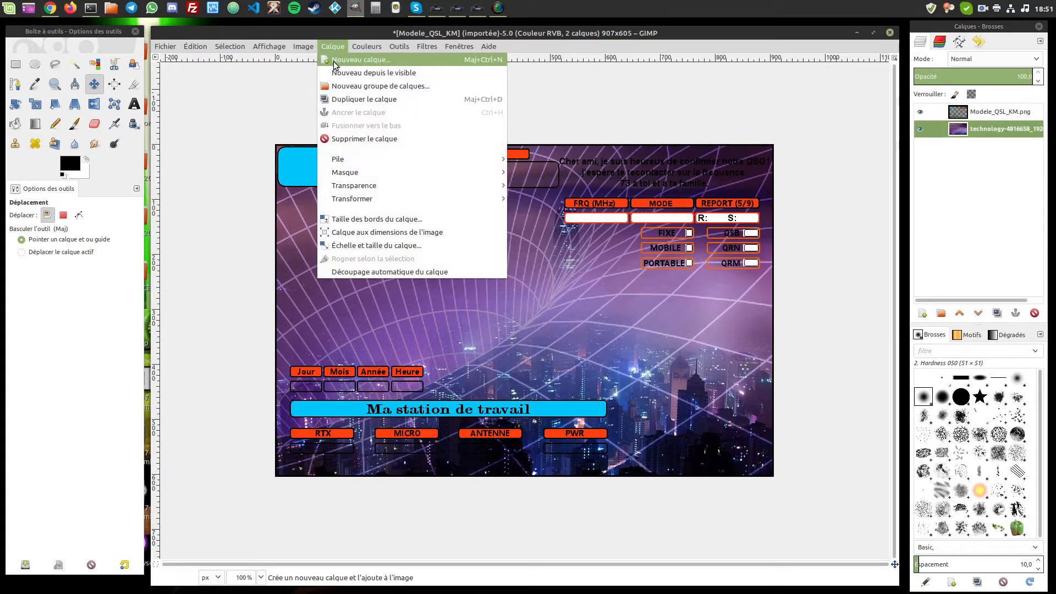
{"action": "left_click", "coordinate": [373, 245]}
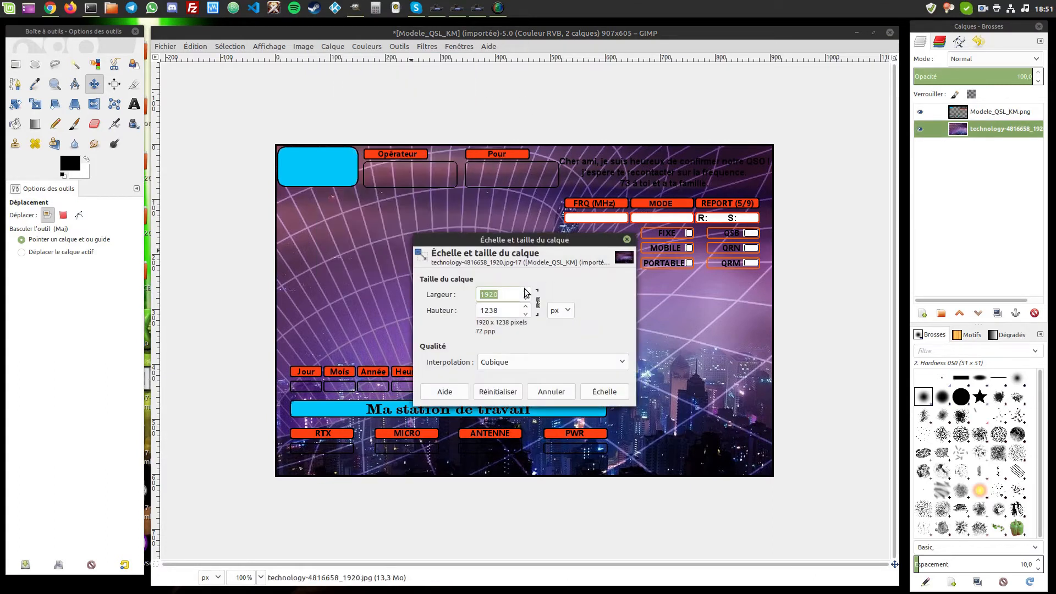
{"action": "type", "text": "907"}
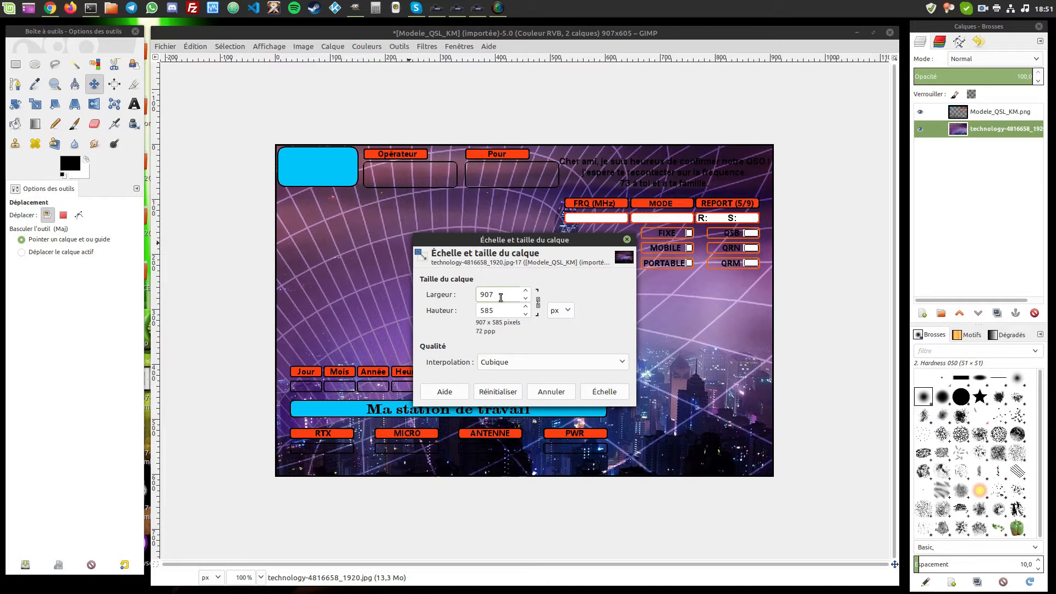
{"action": "left_click_drag", "start_coordinate": [508, 245], "coordinate": [524, 233]}
{"action": "key", "text": "Tab"}
{"action": "type", "text": "605"}
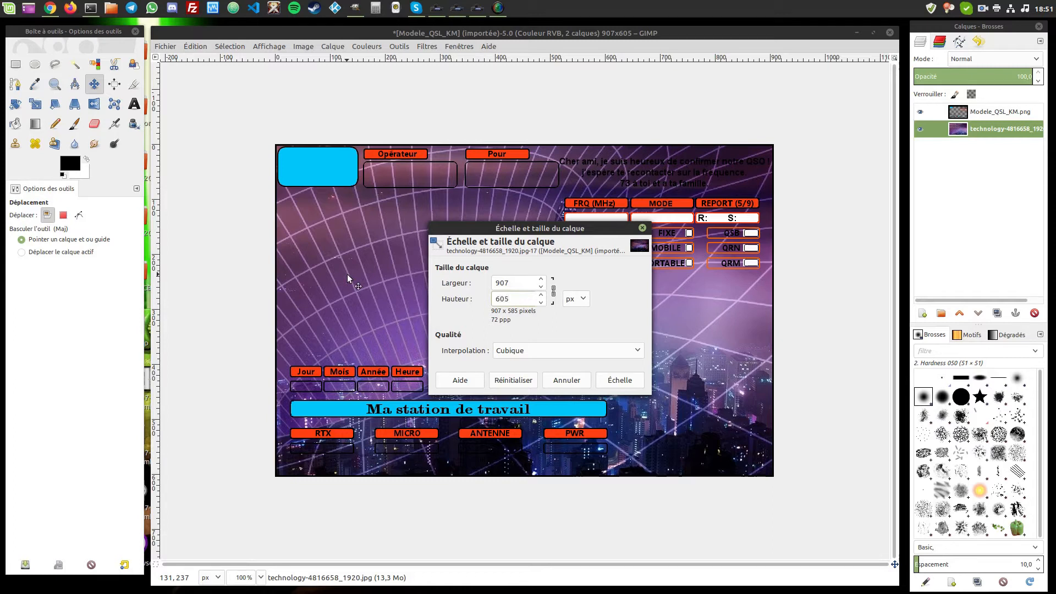
{"action": "left_click", "coordinate": [518, 279]}
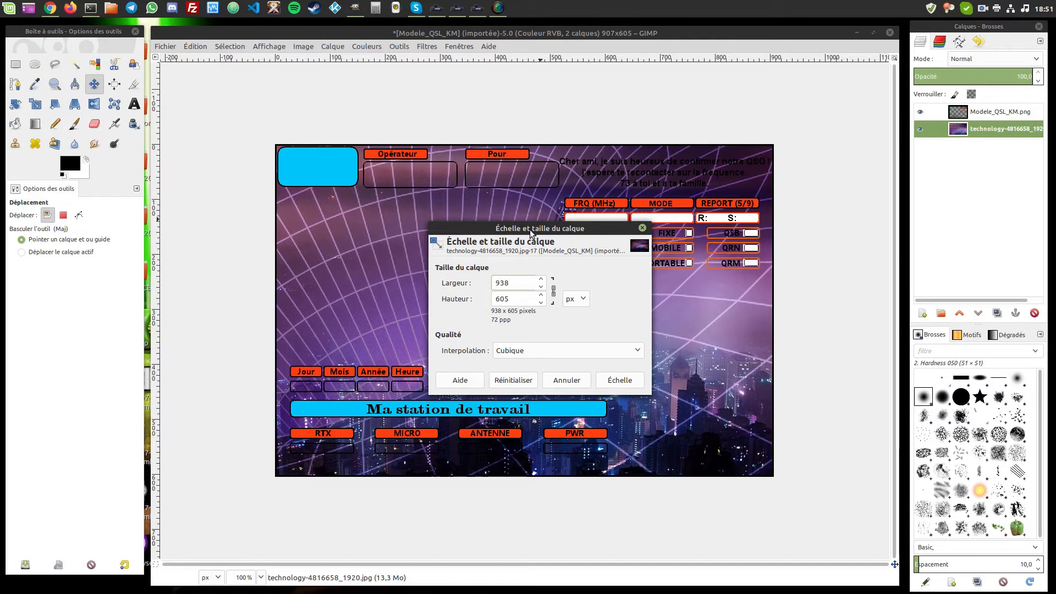
{"action": "left_click_drag", "start_coordinate": [531, 232], "coordinate": [522, 231]}
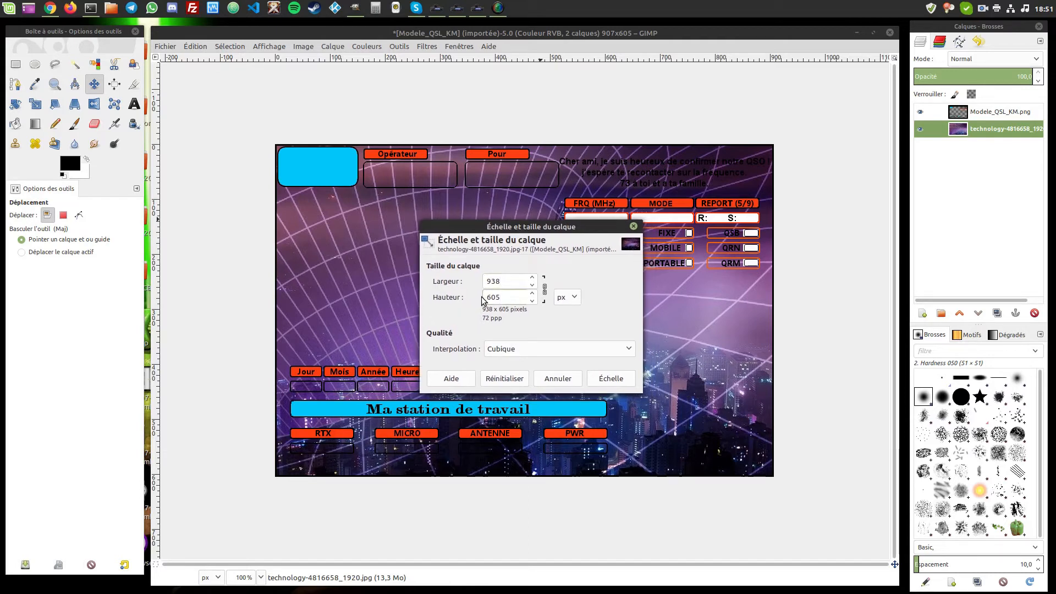
{"action": "left_click", "coordinate": [505, 282]}
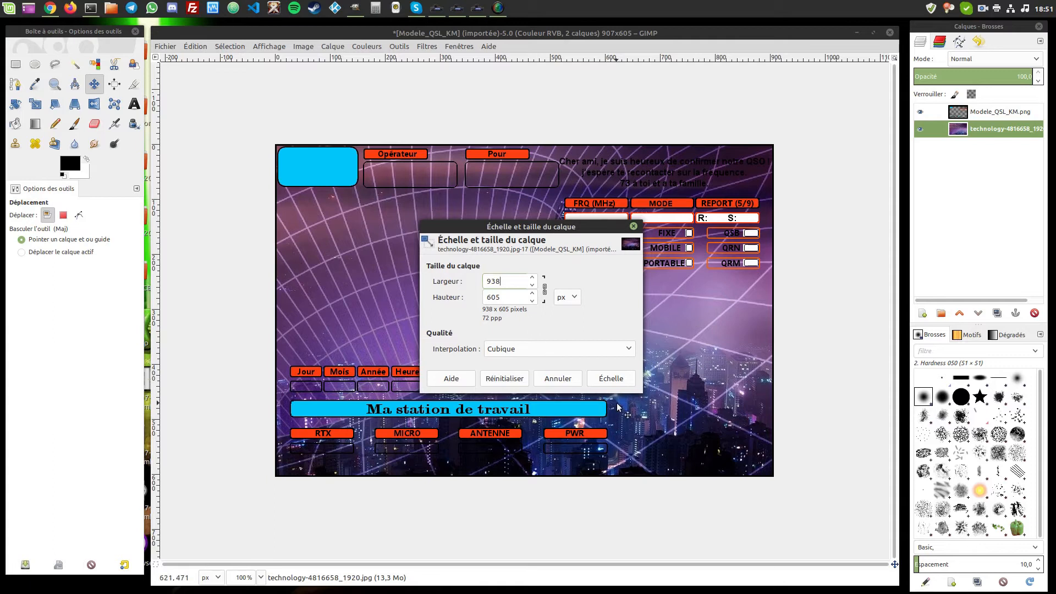
{"action": "left_click", "coordinate": [610, 378]}
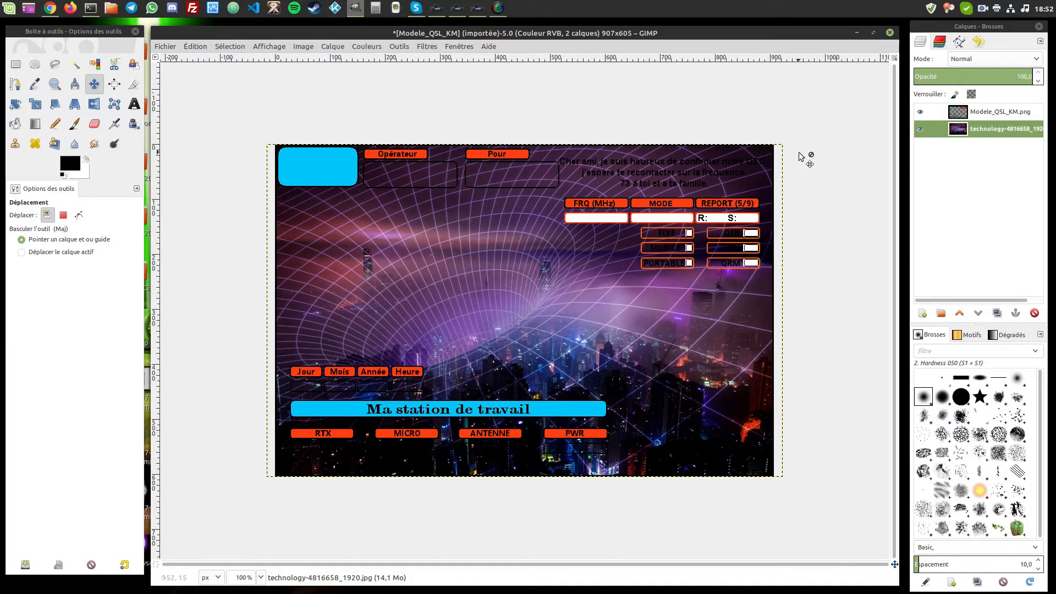
{"action": "left_click", "coordinate": [961, 113]}
{"action": "left_click", "coordinate": [960, 130]}
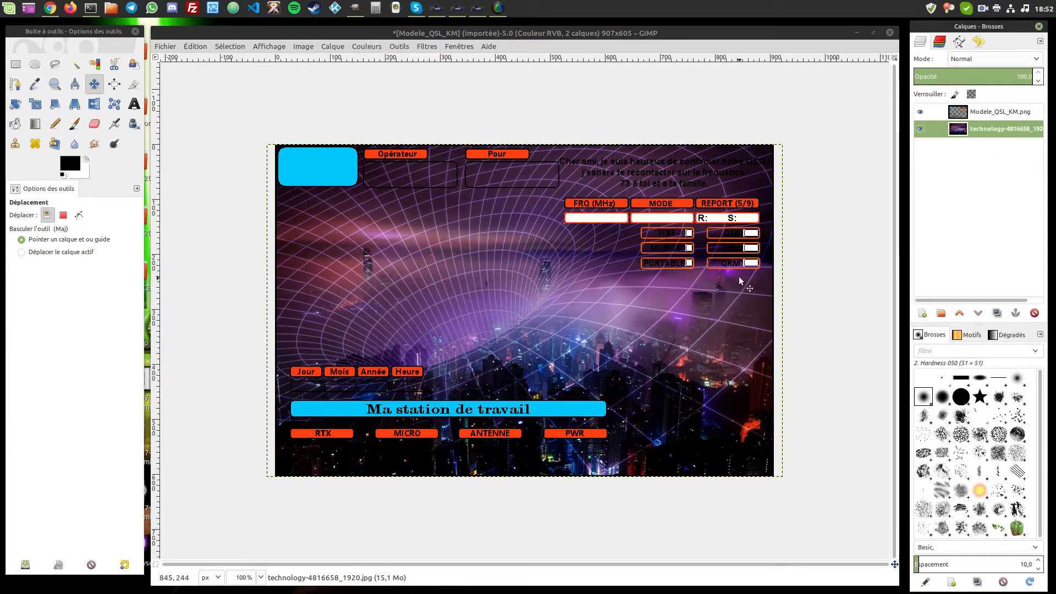
- Undo the previous scaling and rescale the photo layer to exactly 907 × 605 px
{"action": "key", "text": "ctrl+z"}
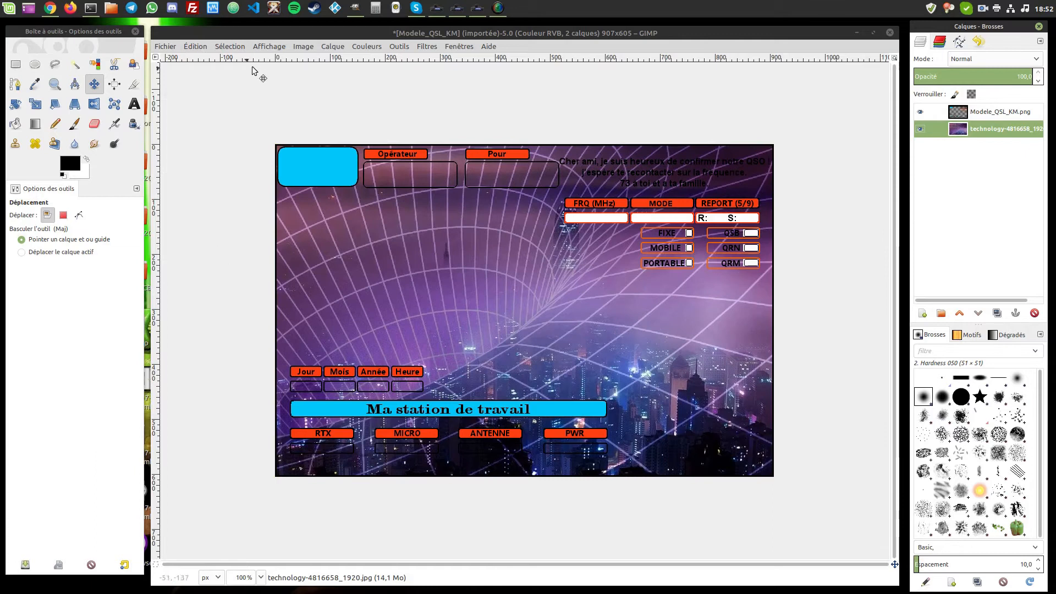
{"action": "left_click", "coordinate": [304, 48]}
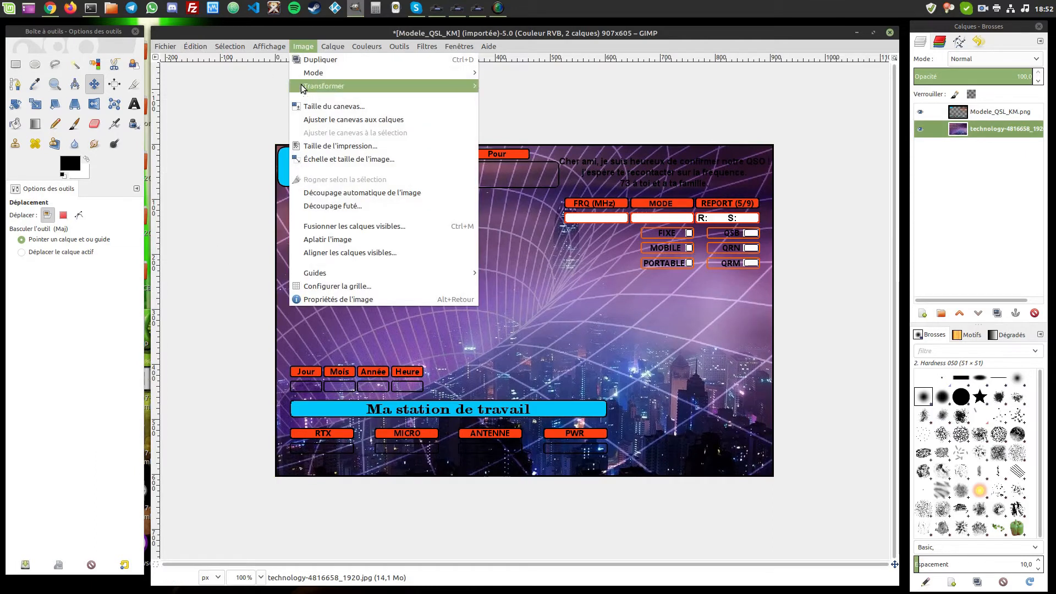
{"action": "mouse_move", "coordinate": [333, 46]}
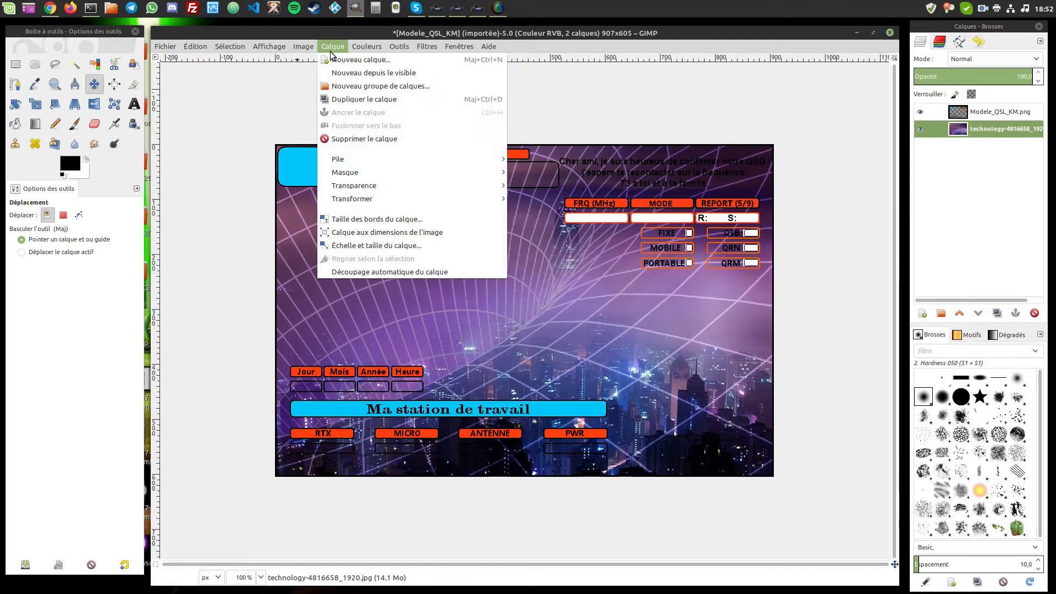
{"action": "left_click", "coordinate": [350, 240]}
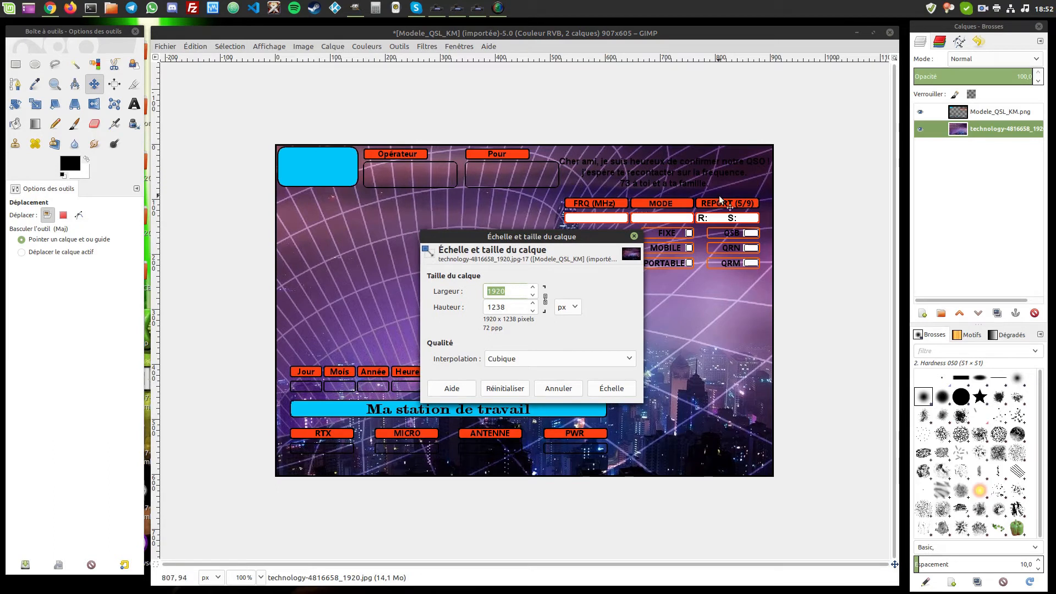
{"action": "left_click", "coordinate": [515, 292]}
{"action": "key", "text": "ctrl+a"}
{"action": "type", "text": "907"}
{"action": "key", "text": "Tab"}
{"action": "type", "text": "605"}
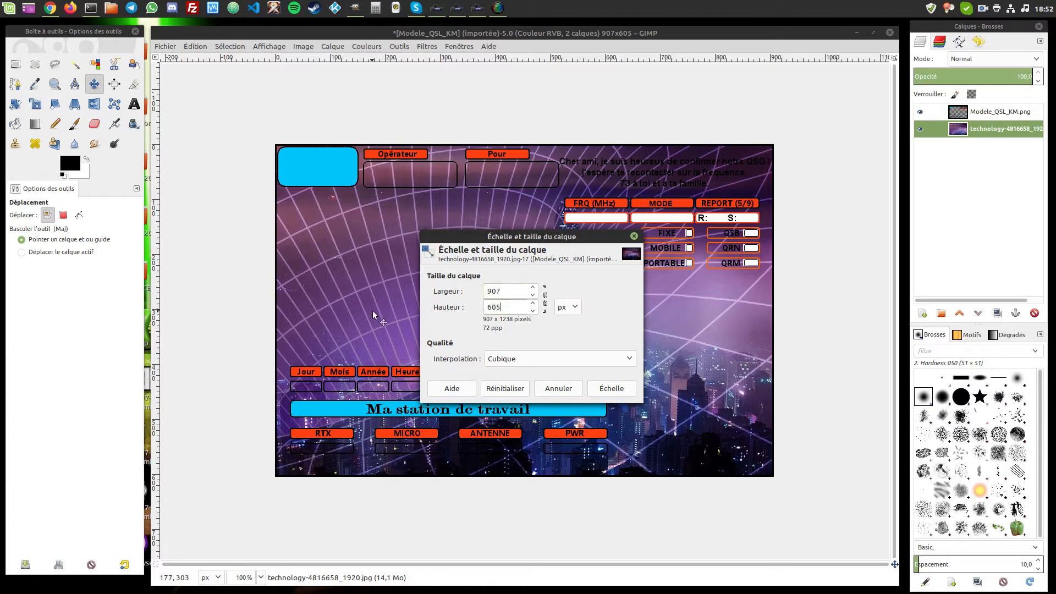
{"action": "left_click", "coordinate": [518, 293]}
{"action": "left_click", "coordinate": [619, 390]}
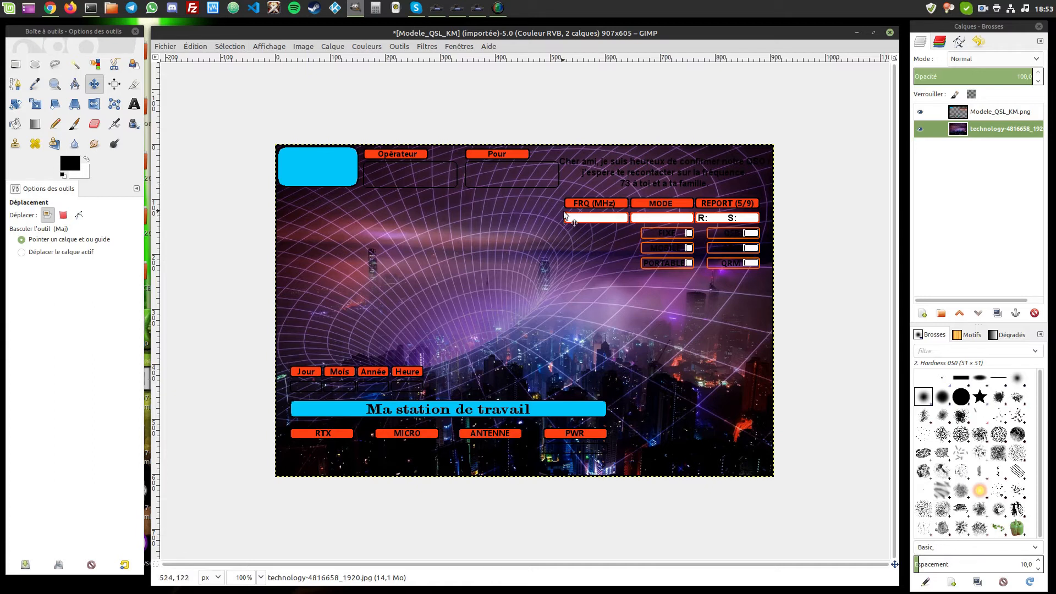
- Choose the Text tool with font Ubuntu at size 35
{"action": "left_click", "coordinate": [134, 105]}
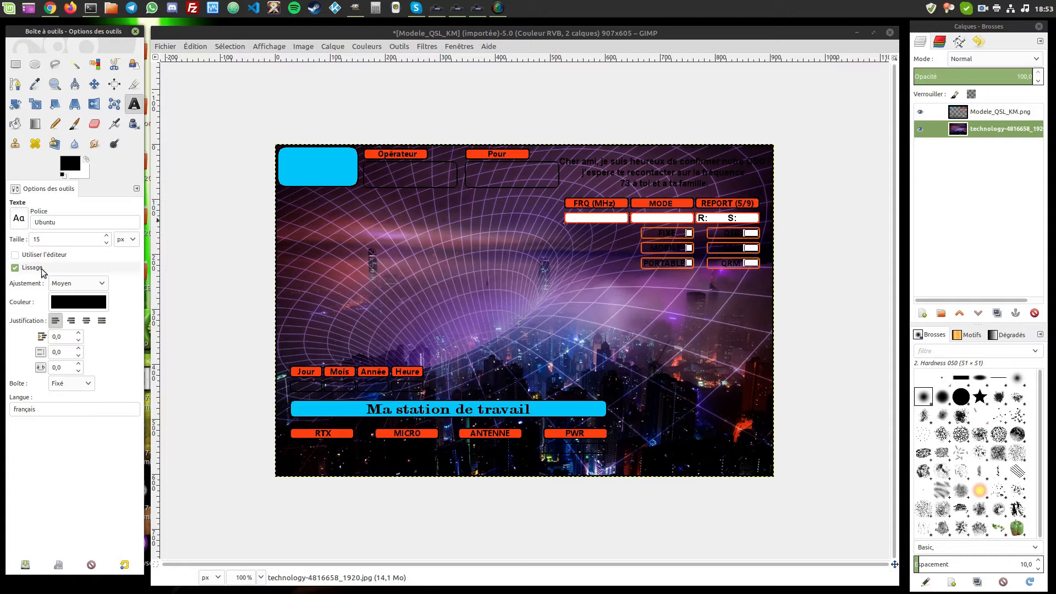
{"action": "left_click", "coordinate": [21, 220]}
{"action": "left_click", "coordinate": [22, 221]}
{"action": "left_click", "coordinate": [22, 221]}
{"action": "left_click", "coordinate": [22, 221]}
{"action": "left_click", "coordinate": [22, 221]}
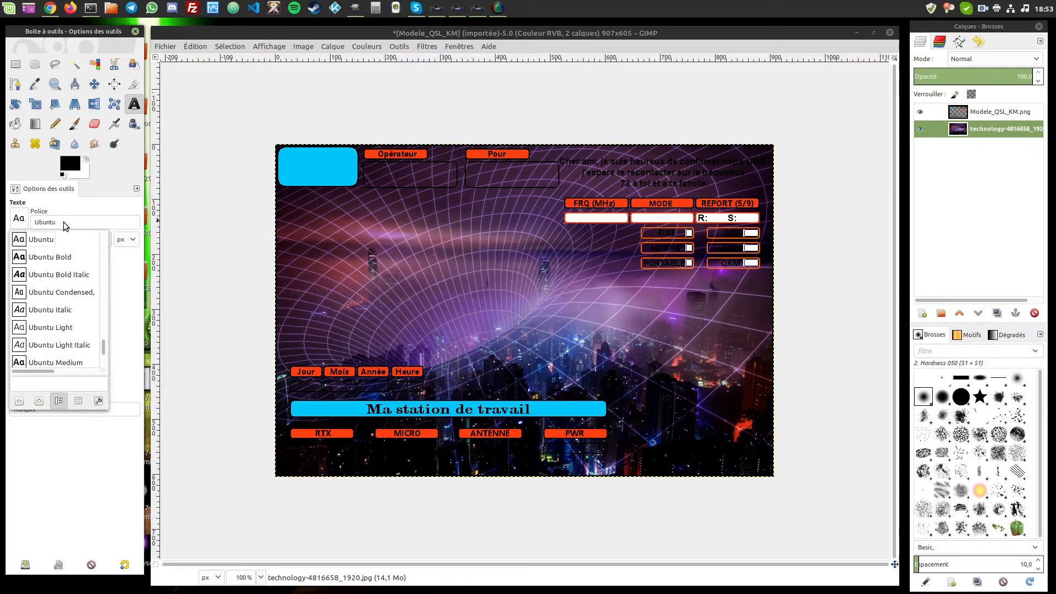
{"action": "left_click", "coordinate": [64, 222]}
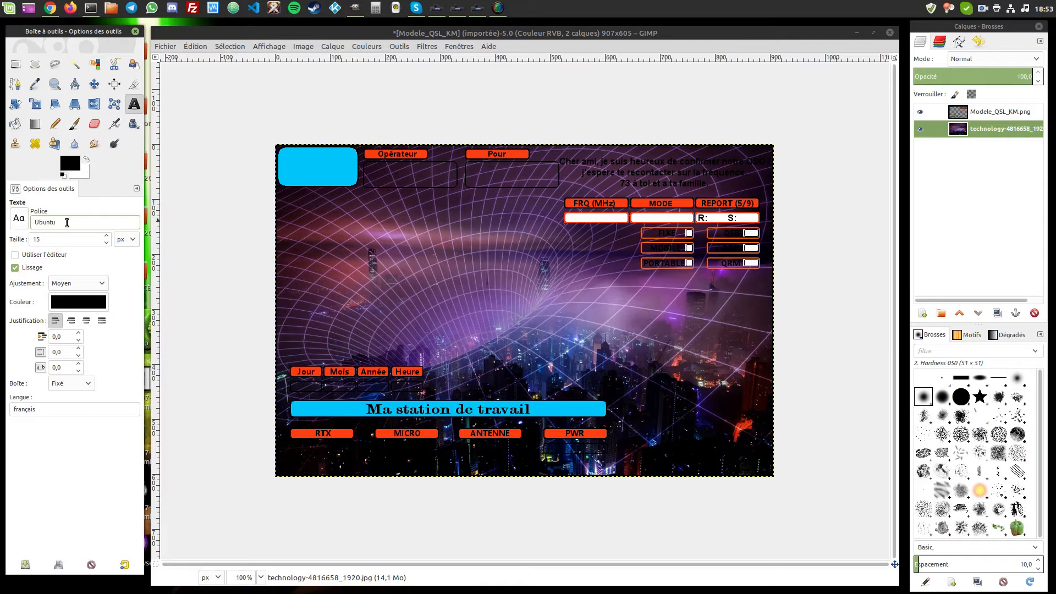
{"action": "left_click", "coordinate": [108, 236]}
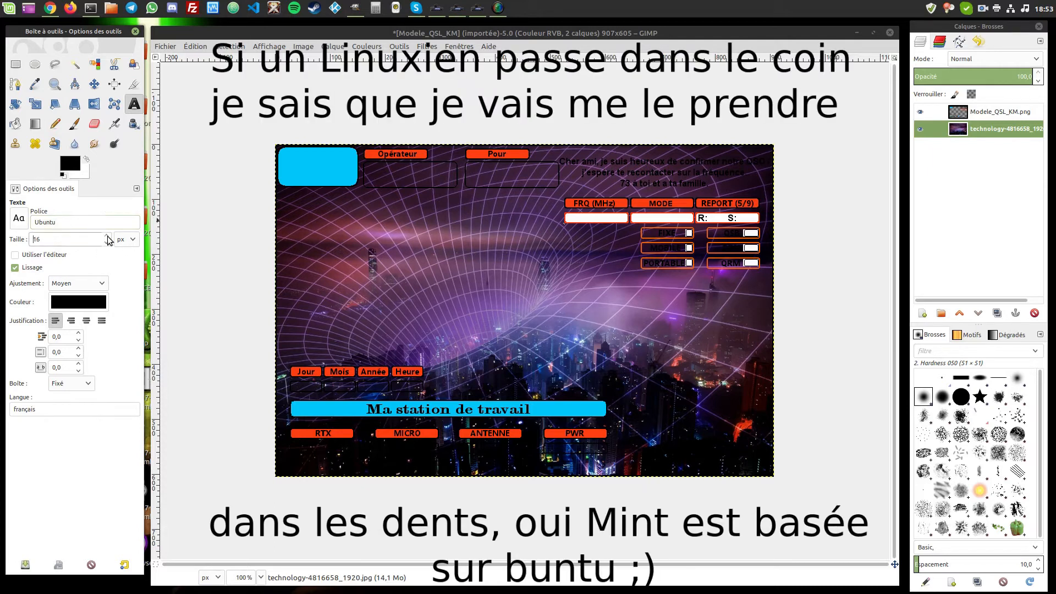
{"action": "left_click", "coordinate": [107, 236]}
{"action": "left_click", "coordinate": [106, 243]}
{"action": "left_click", "coordinate": [106, 243]}
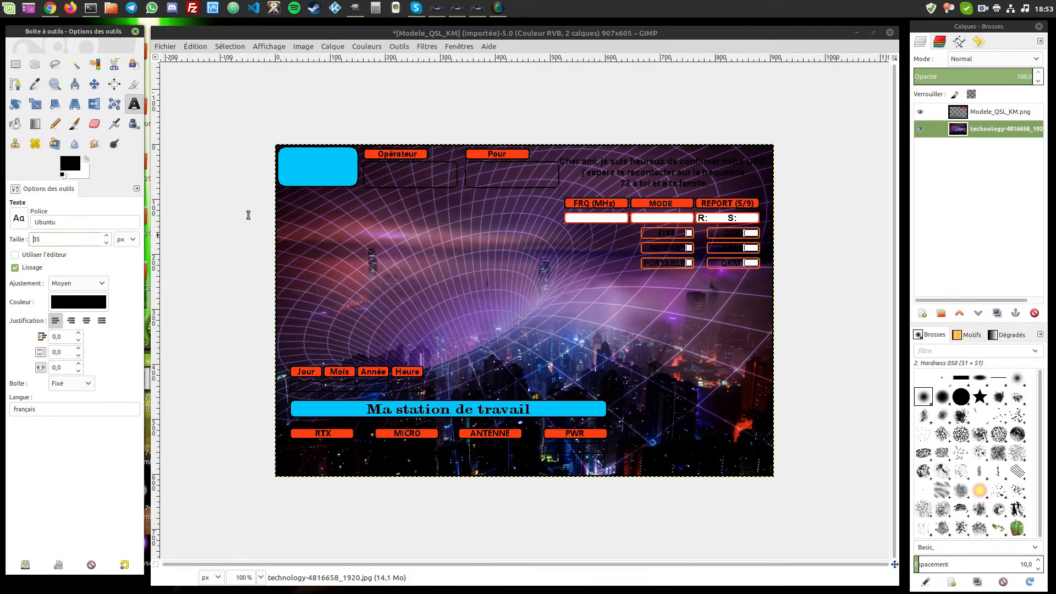
- Set the text colour to white
{"action": "left_click", "coordinate": [78, 302]}
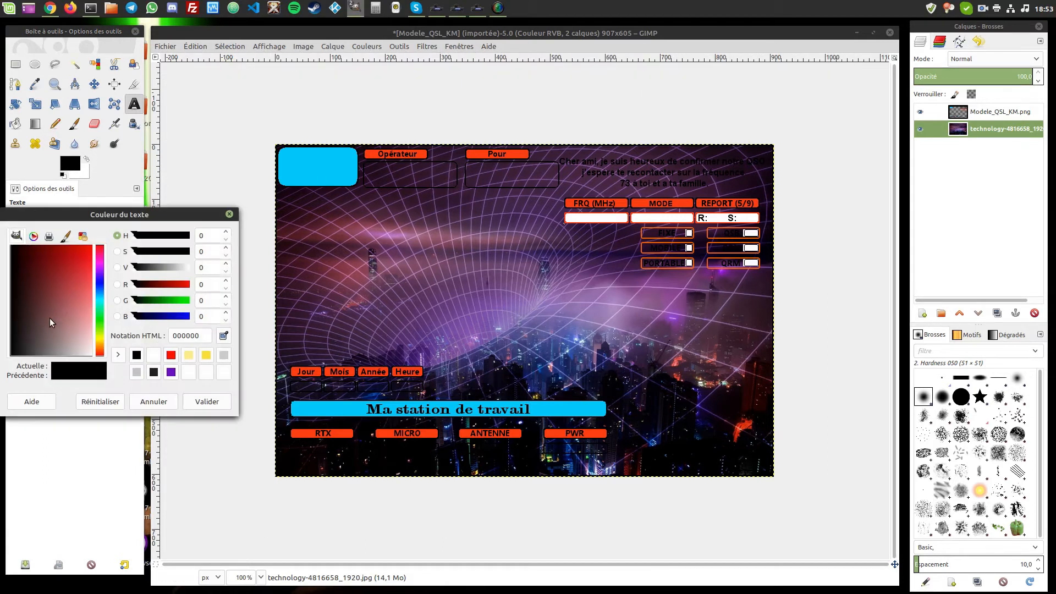
{"action": "left_click_drag", "start_coordinate": [50, 318], "coordinate": [112, 370]}
{"action": "left_click", "coordinate": [206, 402]}
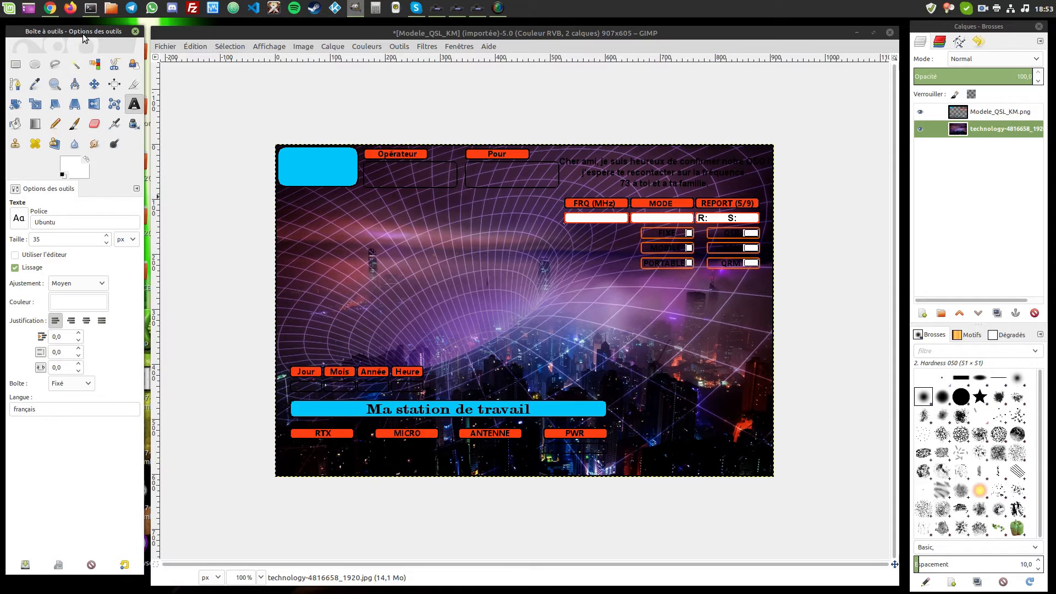
- Type the operator's name under Opérateur and the recipient's name under Pour
{"action": "left_click", "coordinate": [364, 166]}
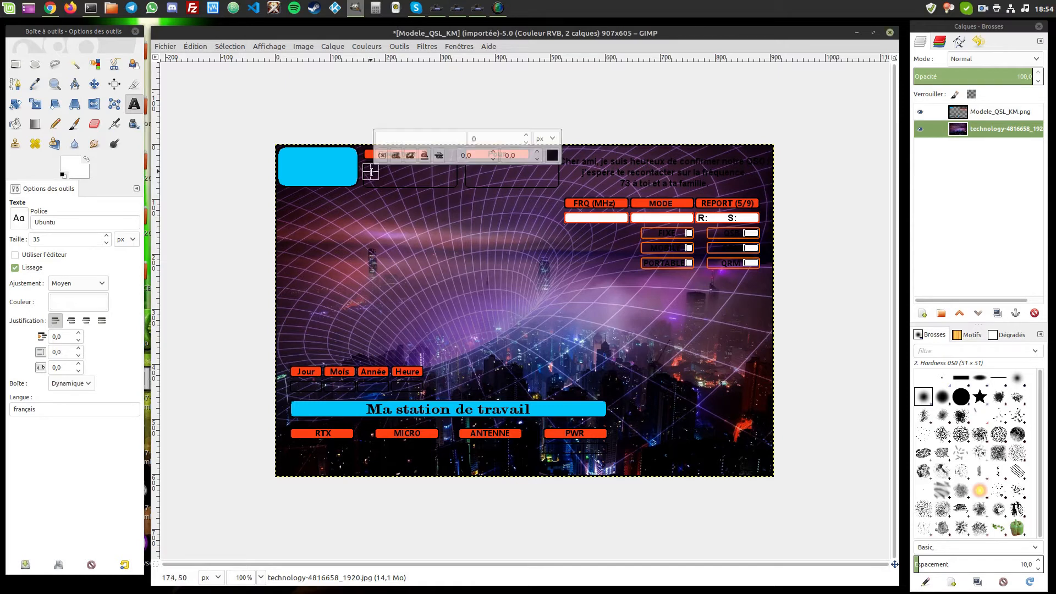
{"action": "type", "text": "Pierre"}
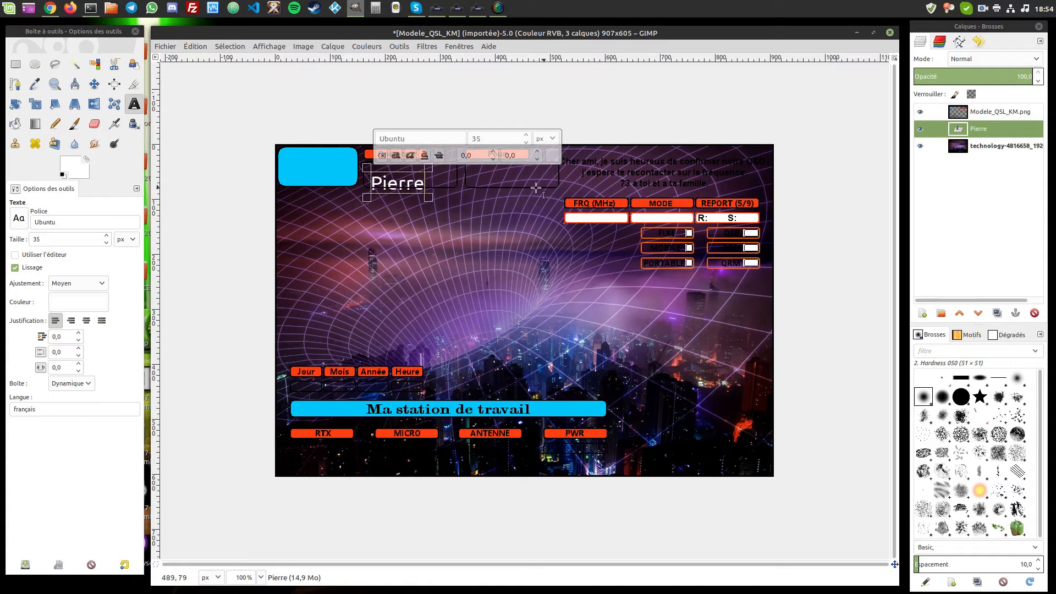
{"action": "left_click", "coordinate": [481, 175]}
{"action": "type", "text": "Paul"}
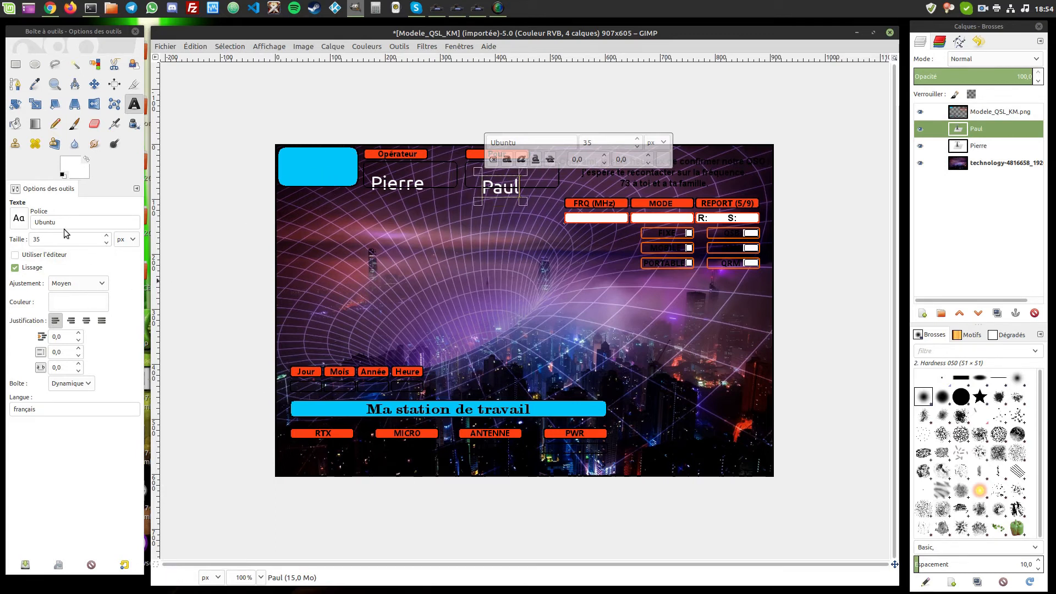
- Adjust the text size of the recipient's name
{"action": "left_click", "coordinate": [106, 243]}
{"action": "left_click", "coordinate": [107, 242]}
{"action": "left_click", "coordinate": [107, 243]}
{"action": "left_click", "coordinate": [107, 243]}
{"action": "left_click", "coordinate": [107, 242]}
{"action": "left_click", "coordinate": [107, 243]}
{"action": "left_click", "coordinate": [107, 242]}
{"action": "left_click", "coordinate": [107, 242]}
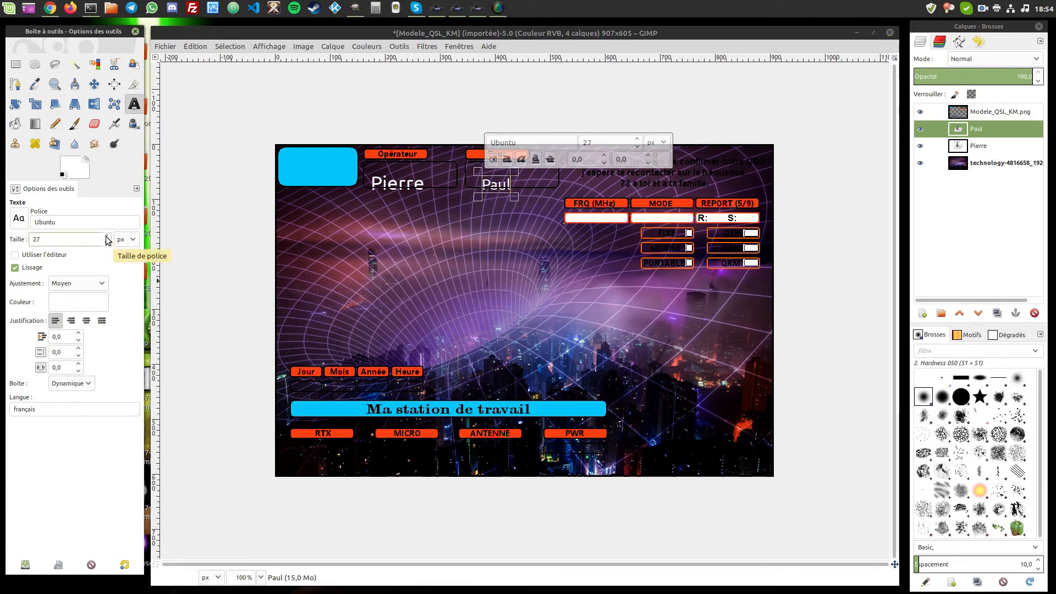
{"action": "scroll", "coordinate": [106, 243], "scroll_direction": "up", "scroll_amount": 17}
{"action": "left_click", "coordinate": [106, 243]}
{"action": "left_click", "coordinate": [107, 242]}
{"action": "left_click", "coordinate": [107, 242]}
{"action": "left_click", "coordinate": [107, 243]}
{"action": "left_click", "coordinate": [107, 242]}
{"action": "left_click", "coordinate": [106, 243]}
{"action": "left_click", "coordinate": [107, 243]}
{"action": "left_click", "coordinate": [107, 242]}
{"action": "left_click", "coordinate": [107, 243]}
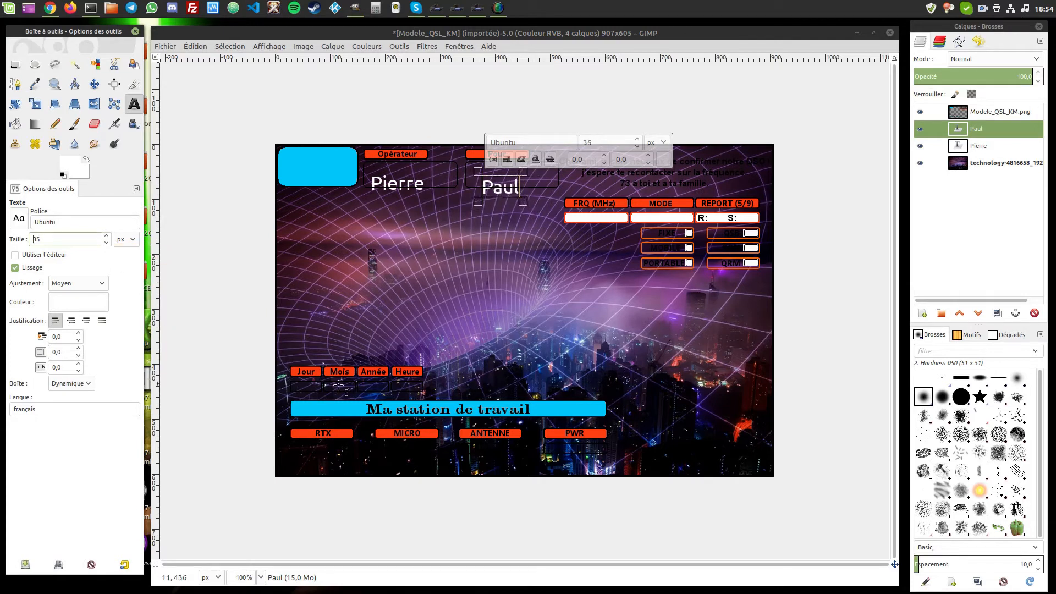
{"action": "left_click", "coordinate": [304, 451]}
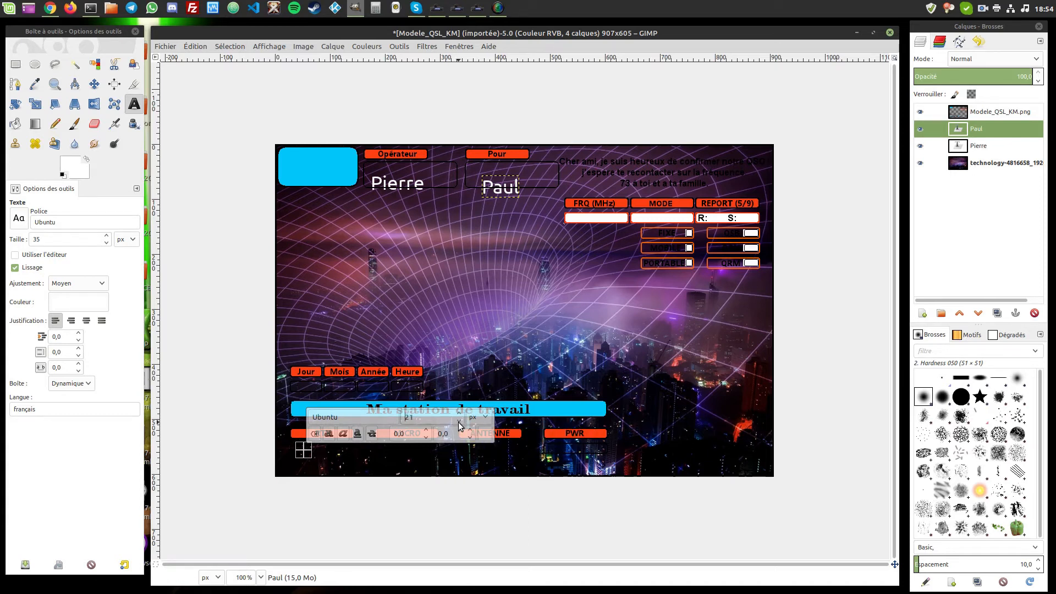
- Add 'Lincoln' below RTX and set its size to 18
{"action": "left_click", "coordinate": [459, 424]}
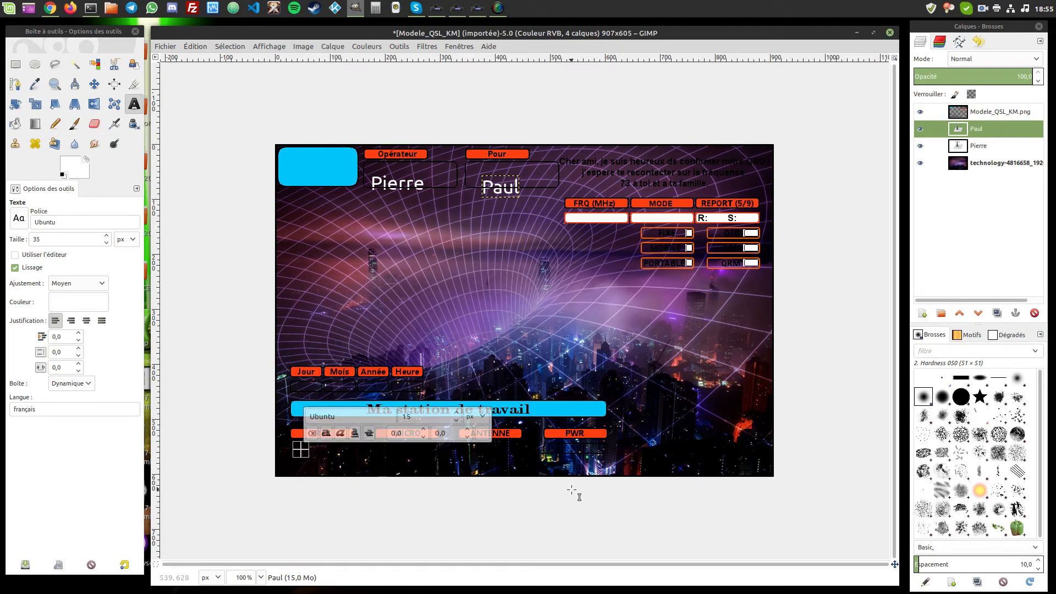
{"action": "type", "text": "L"}
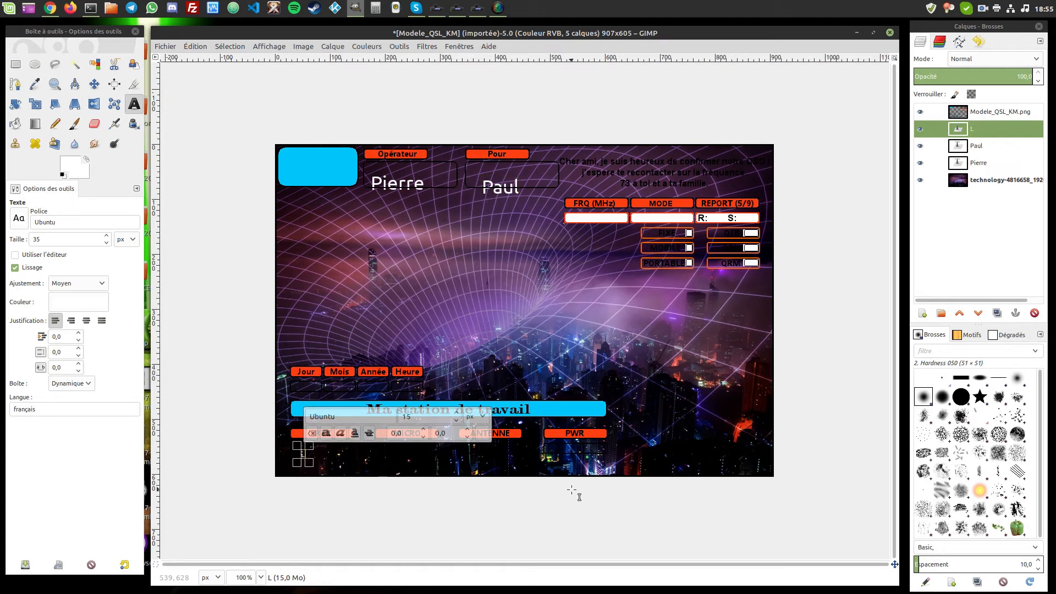
{"action": "type", "text": "incoln"}
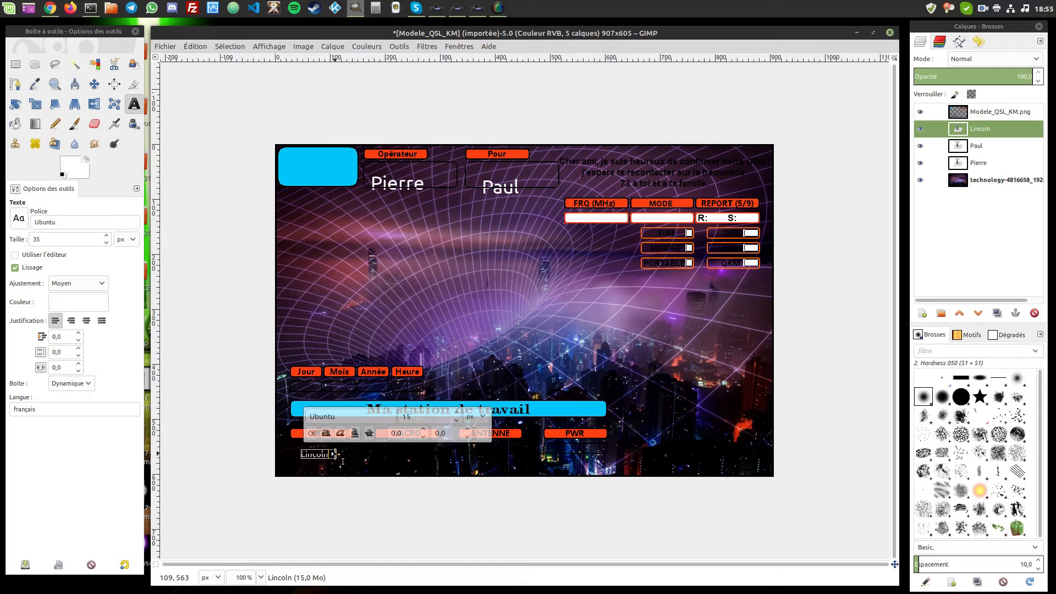
{"action": "left_click_drag", "start_coordinate": [333, 454], "coordinate": [359, 461]}
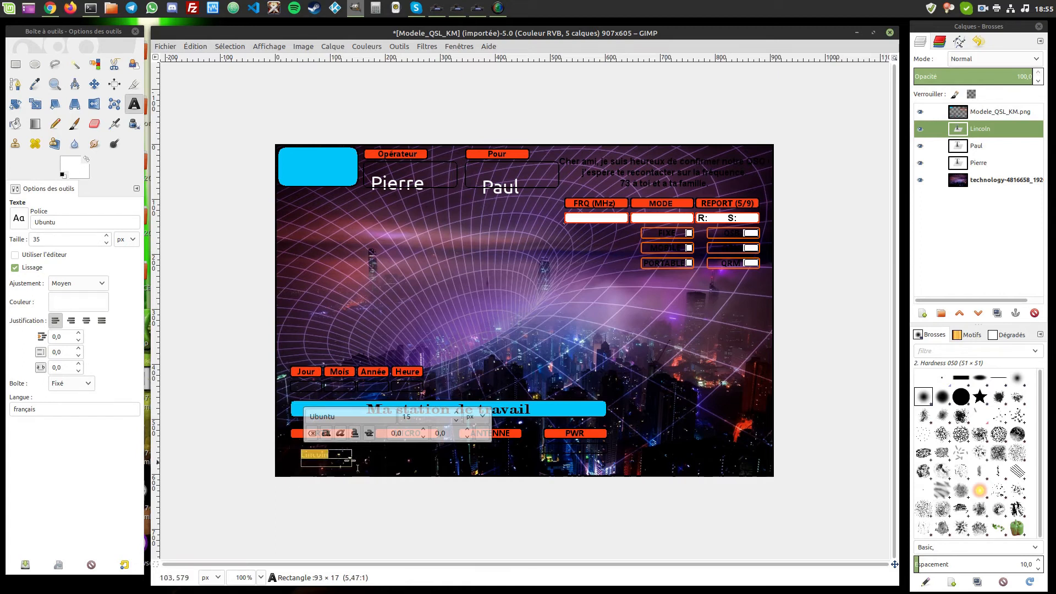
{"action": "left_click", "coordinate": [457, 413]}
{"action": "left_click", "coordinate": [457, 412]}
{"action": "left_click", "coordinate": [457, 413]}
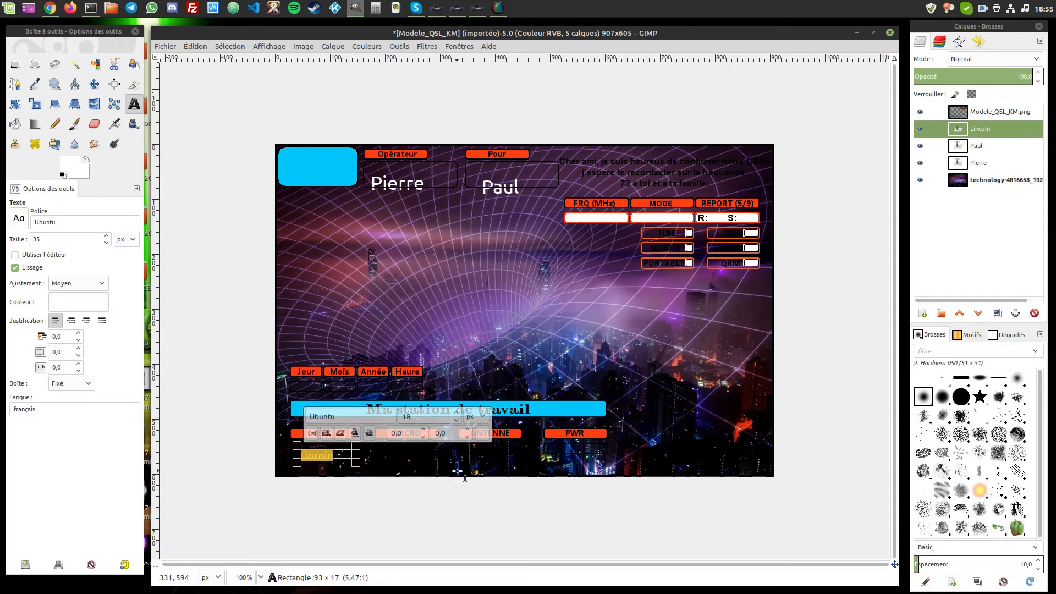
{"action": "left_click", "coordinate": [501, 347]}
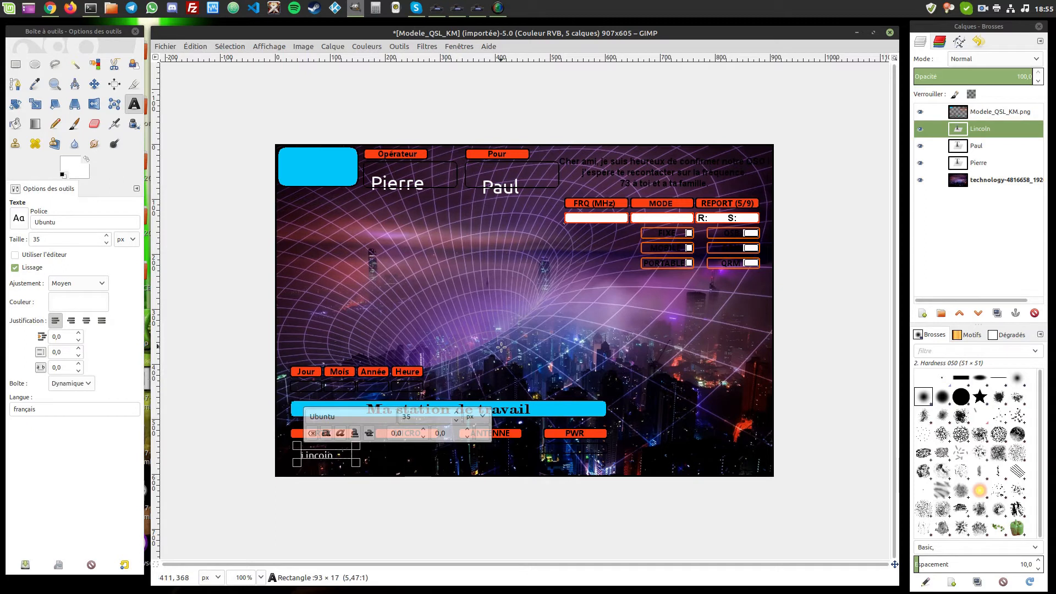
- Add 'Origine' below MICRO
{"action": "left_click", "coordinate": [556, 297]}
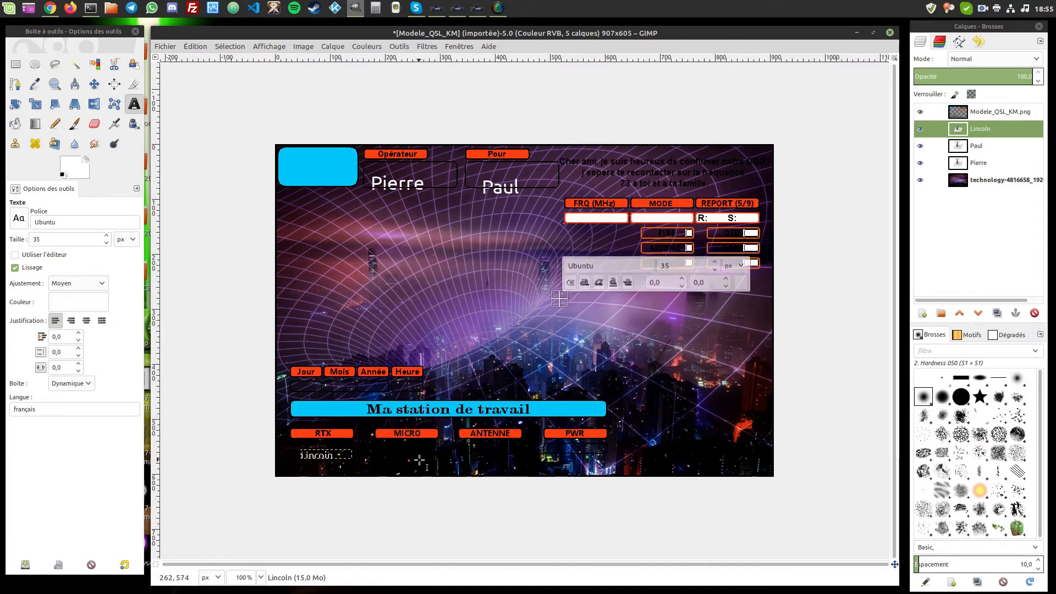
{"action": "left_click", "coordinate": [107, 242]}
{"action": "left_click", "coordinate": [106, 243]}
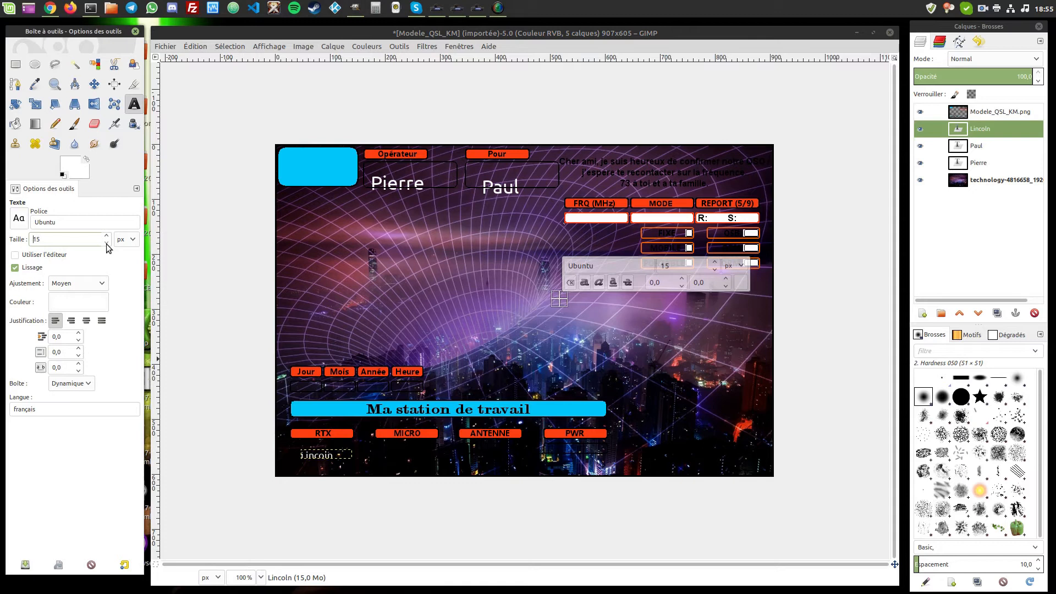
{"action": "left_click", "coordinate": [469, 275]}
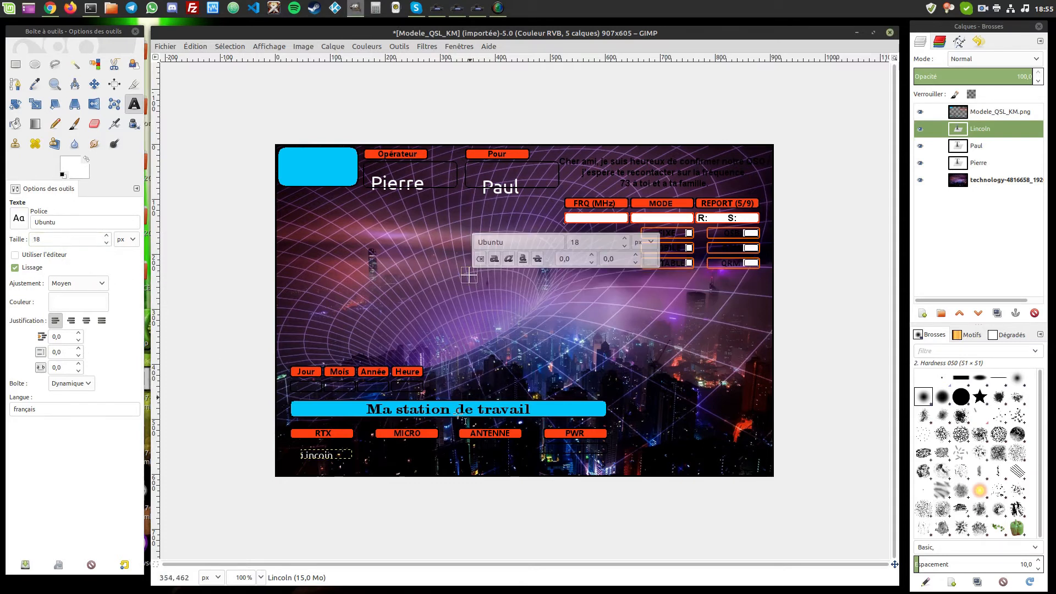
{"action": "left_click", "coordinate": [387, 449]}
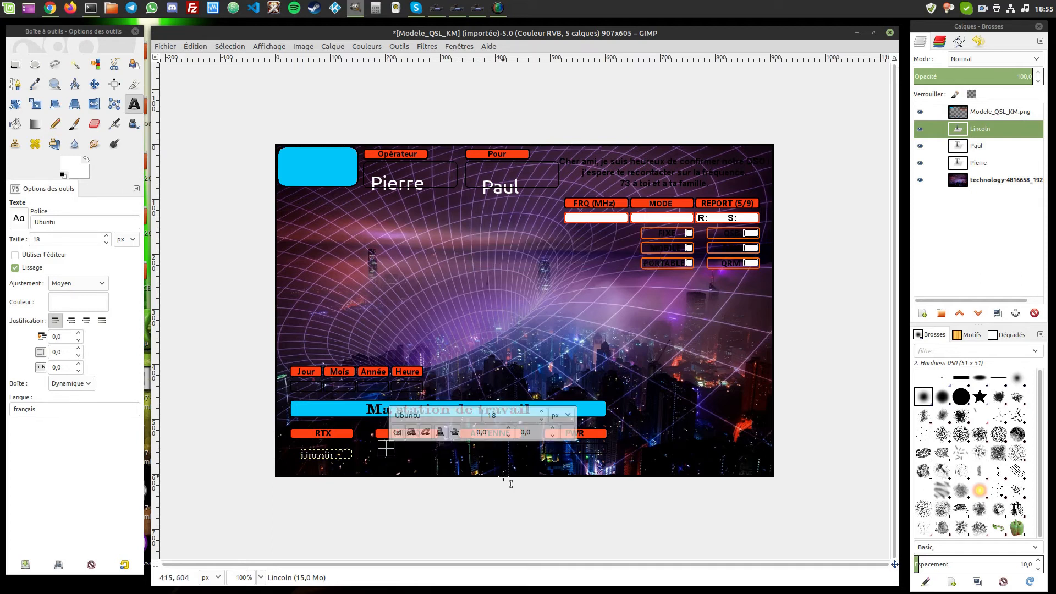
{"action": "type", "text": "Origine"}
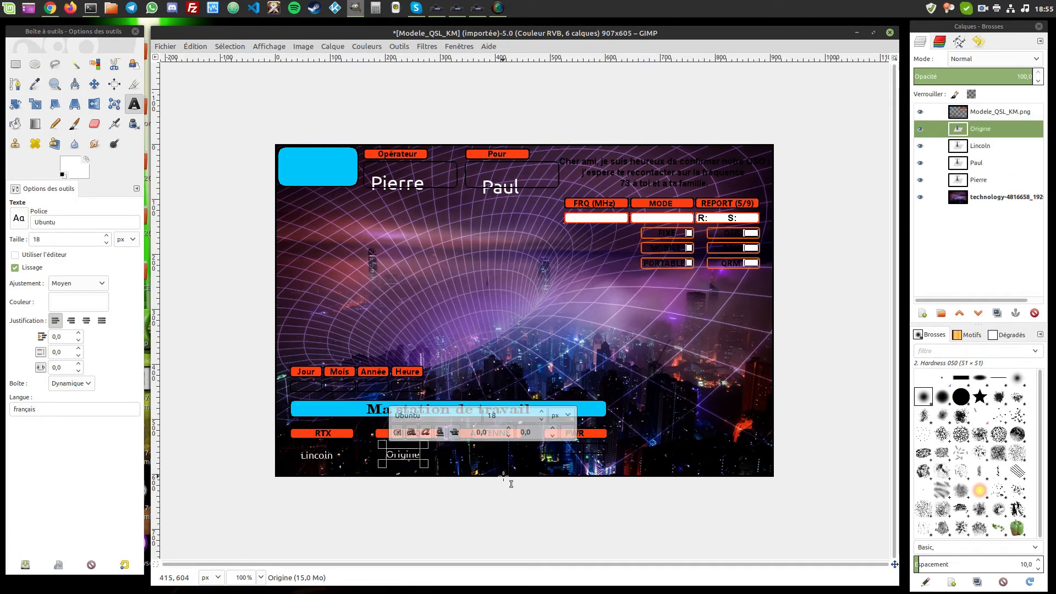
- Add 'gp27' below ANTENNE
{"action": "left_click", "coordinate": [507, 341]}
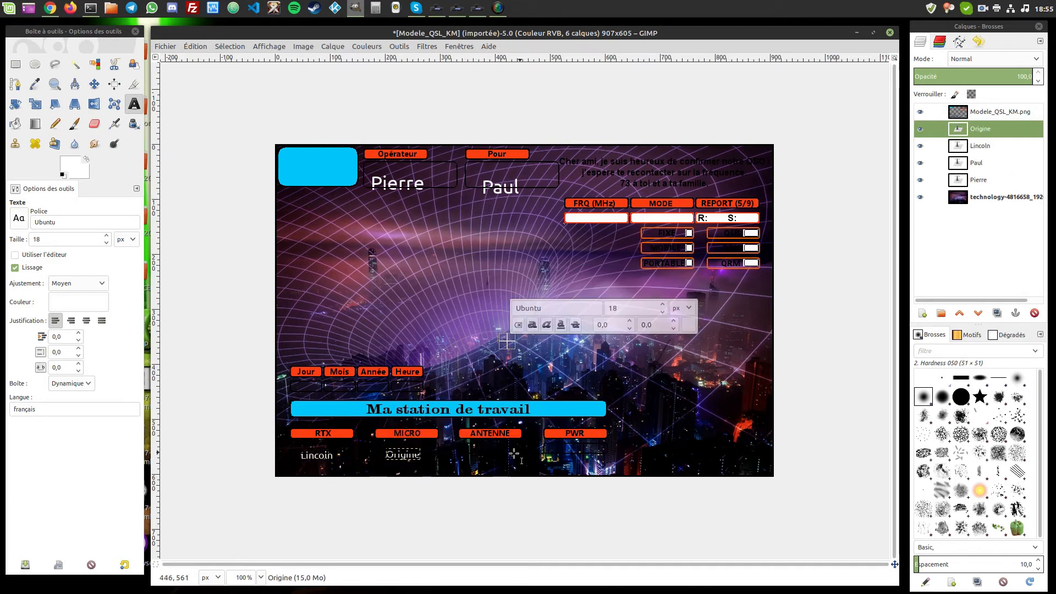
{"action": "left_click", "coordinate": [471, 450]}
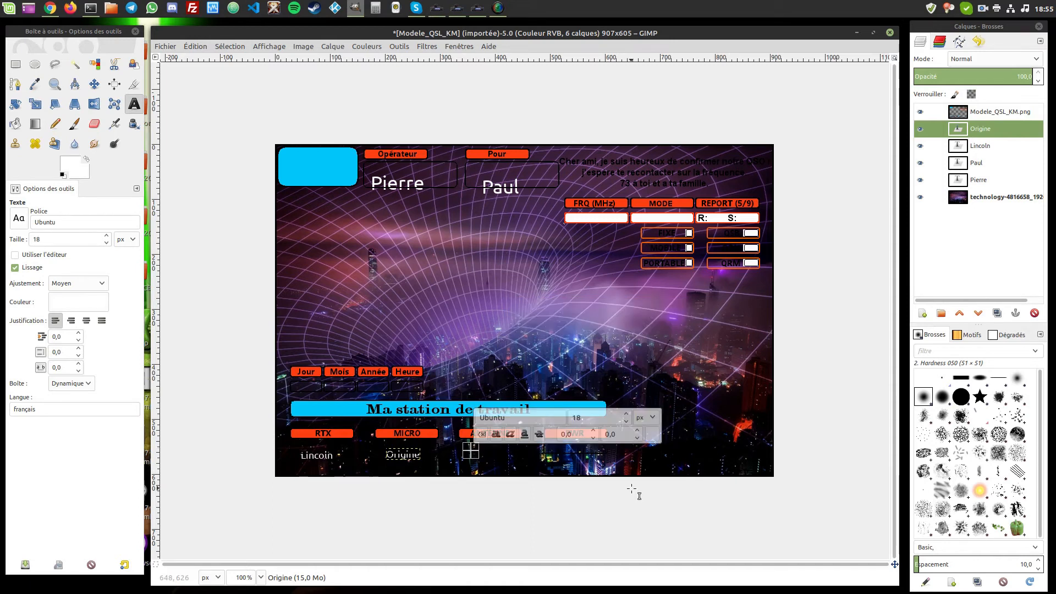
{"action": "type", "text": "gp27"}
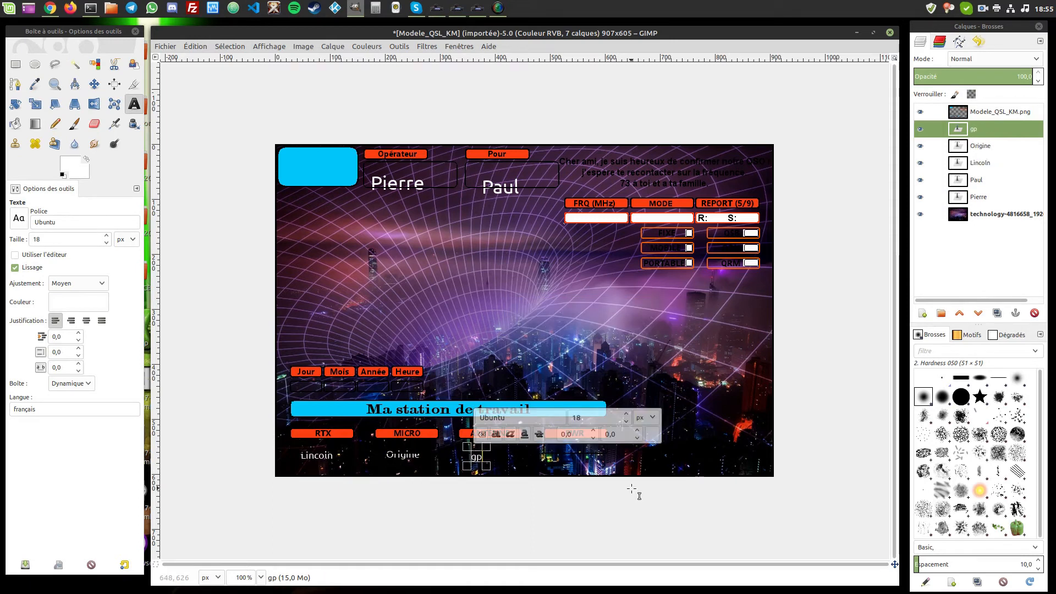
- Add the power value 20 below PWR
{"action": "left_click", "coordinate": [576, 312]}
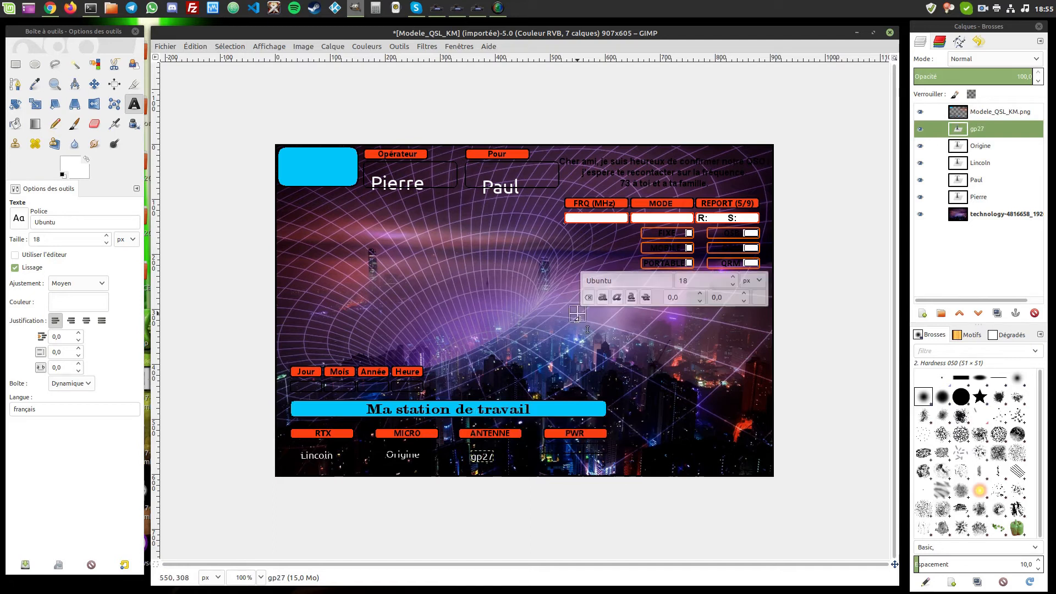
{"action": "left_click", "coordinate": [564, 450]}
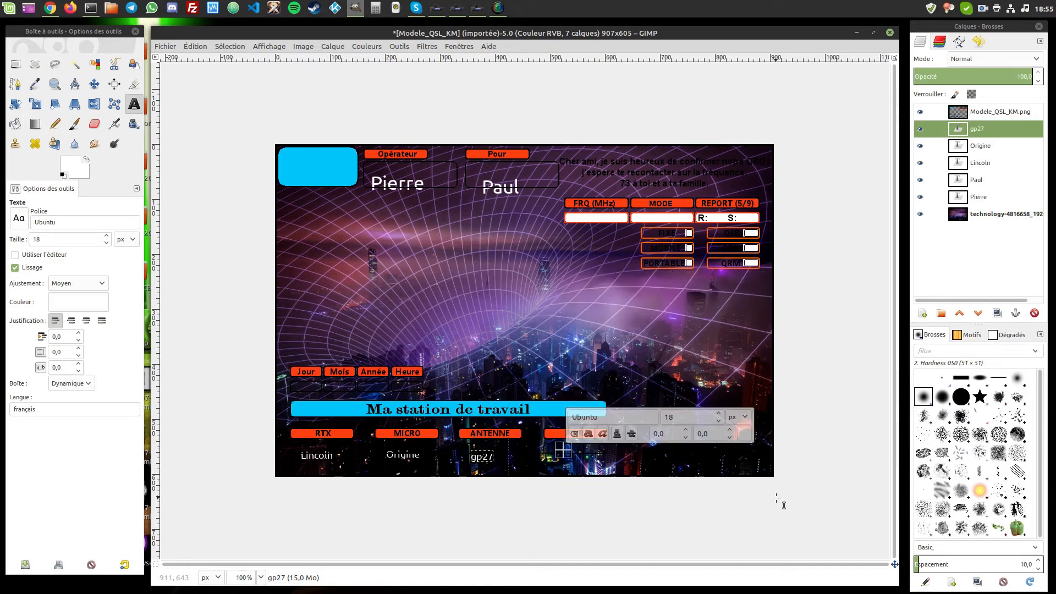
{"action": "type", "text": "20"}
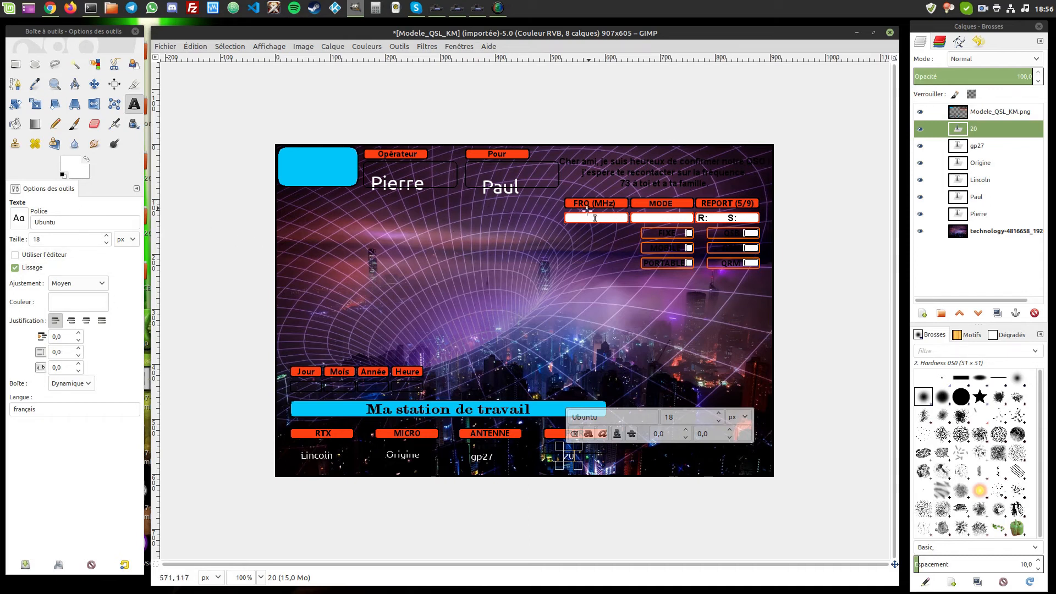
- Switch the Text tool colour to black
{"action": "left_click", "coordinate": [80, 305]}
{"action": "left_click", "coordinate": [153, 357]}
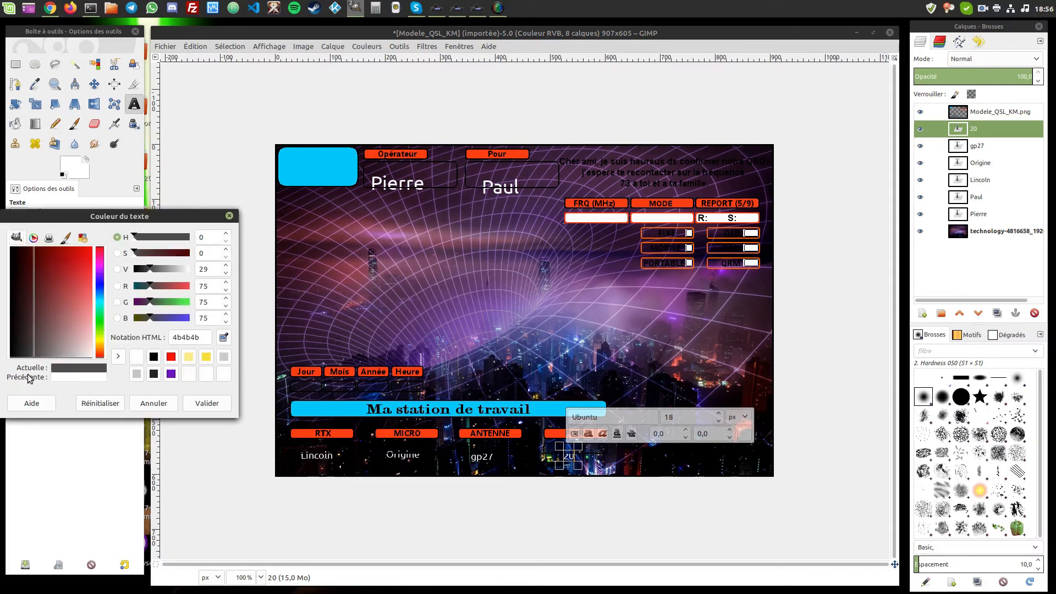
{"action": "left_click", "coordinate": [207, 405]}
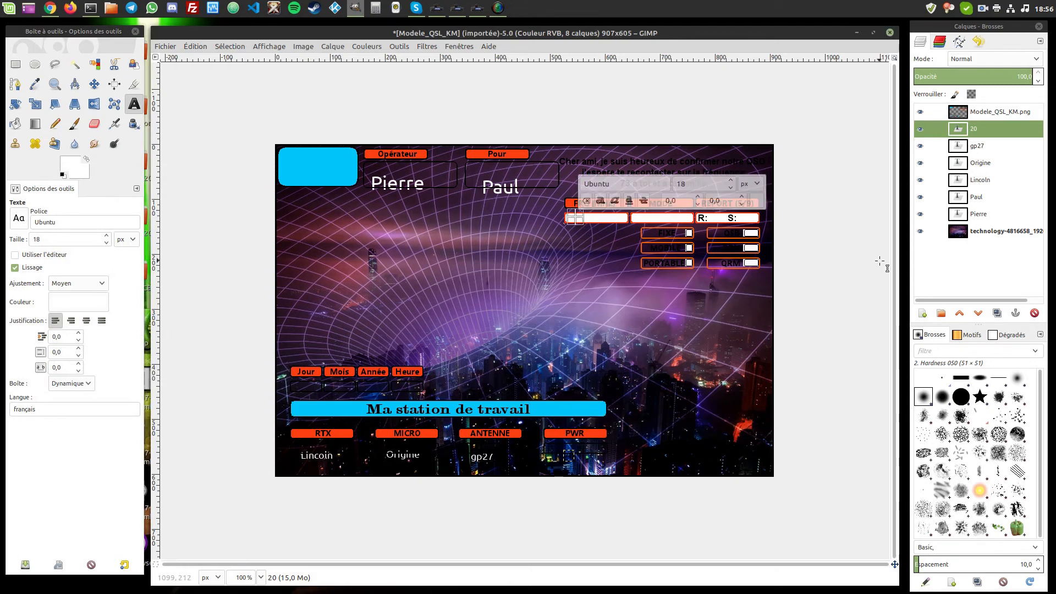
{"action": "type", "text": "02"}
{"action": "key", "text": "BackSpace"}
{"action": "key", "text": "BackSpace"}
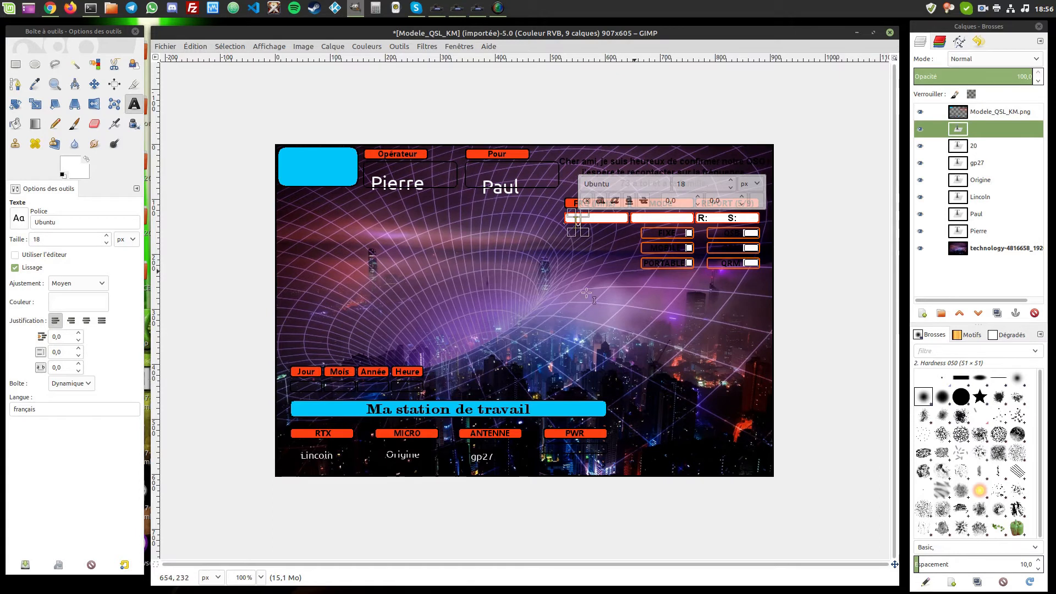
{"action": "left_click", "coordinate": [427, 294]}
{"action": "left_click", "coordinate": [579, 238]}
{"action": "key", "text": "ctrl+z"}
{"action": "key", "text": "ctrl+z"}
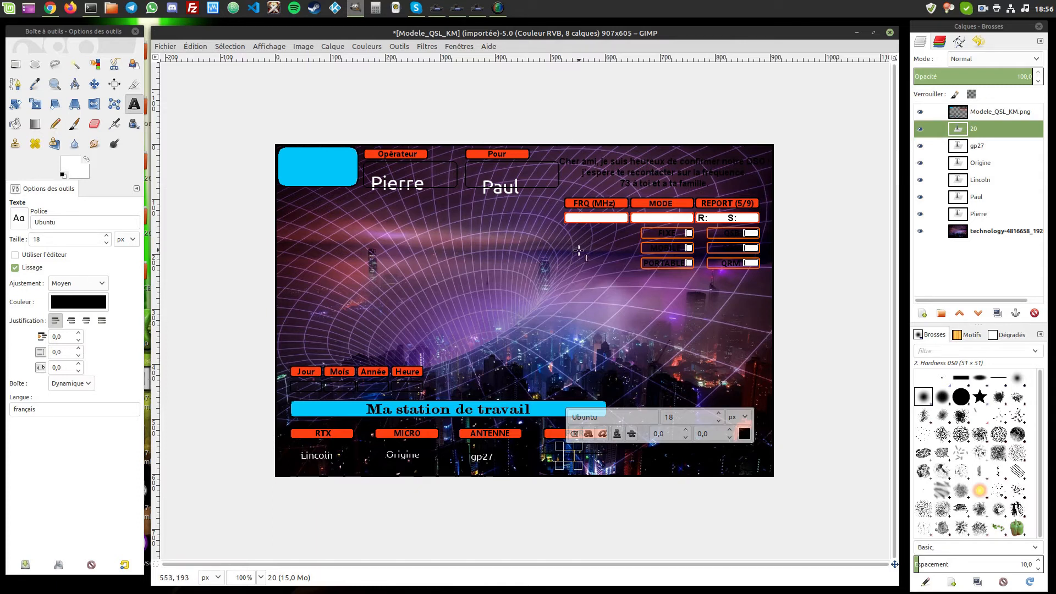
- Enter 27325 in the FRQ (MHz) field and colour it black
{"action": "left_click", "coordinate": [573, 216]}
{"action": "type", "text": "2"}
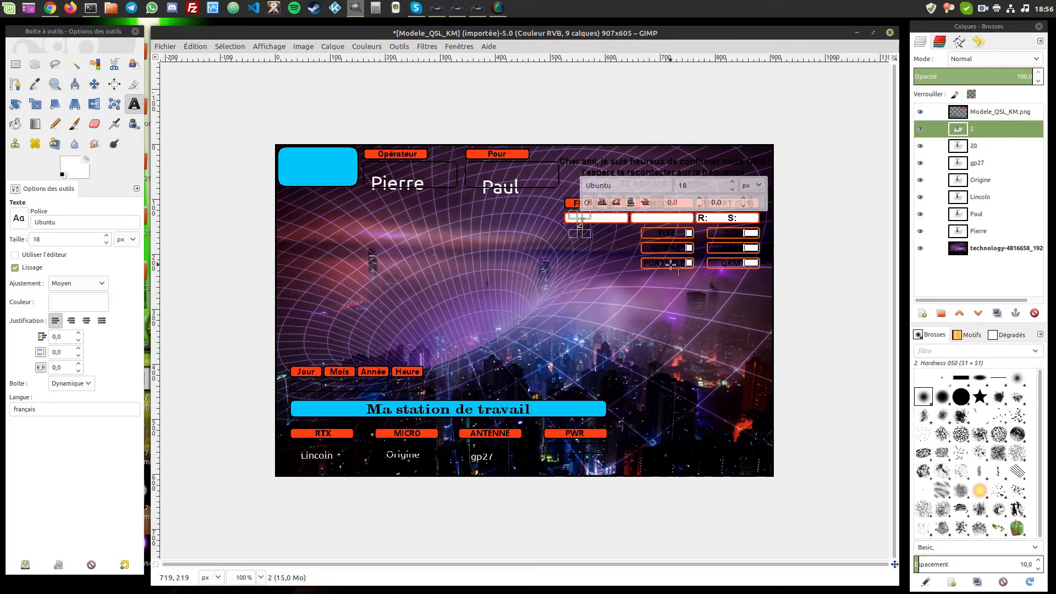
{"action": "type", "text": "7325"}
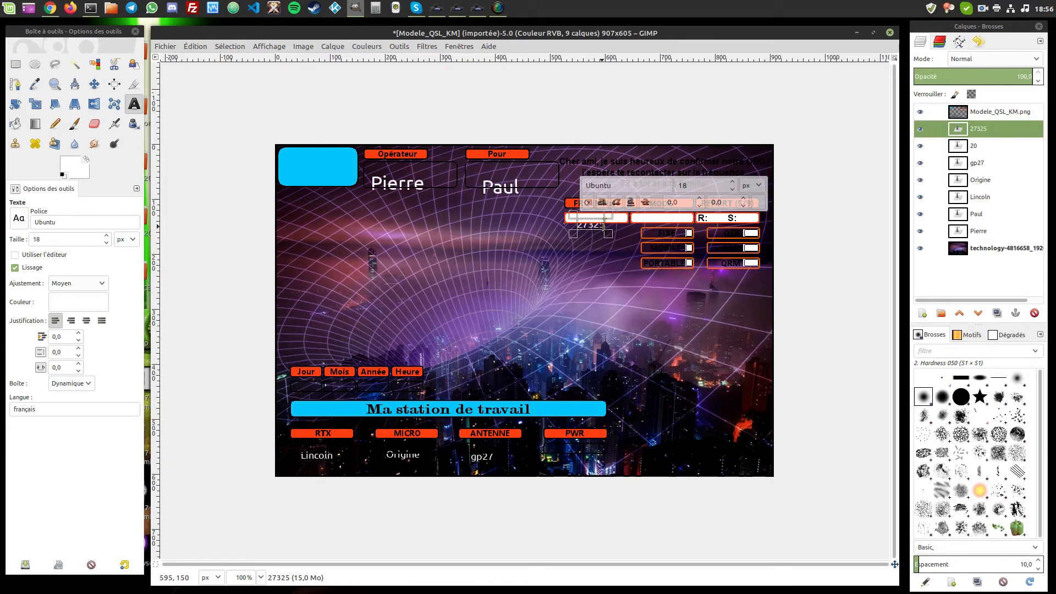
{"action": "left_click_drag", "start_coordinate": [604, 226], "coordinate": [367, 225]}
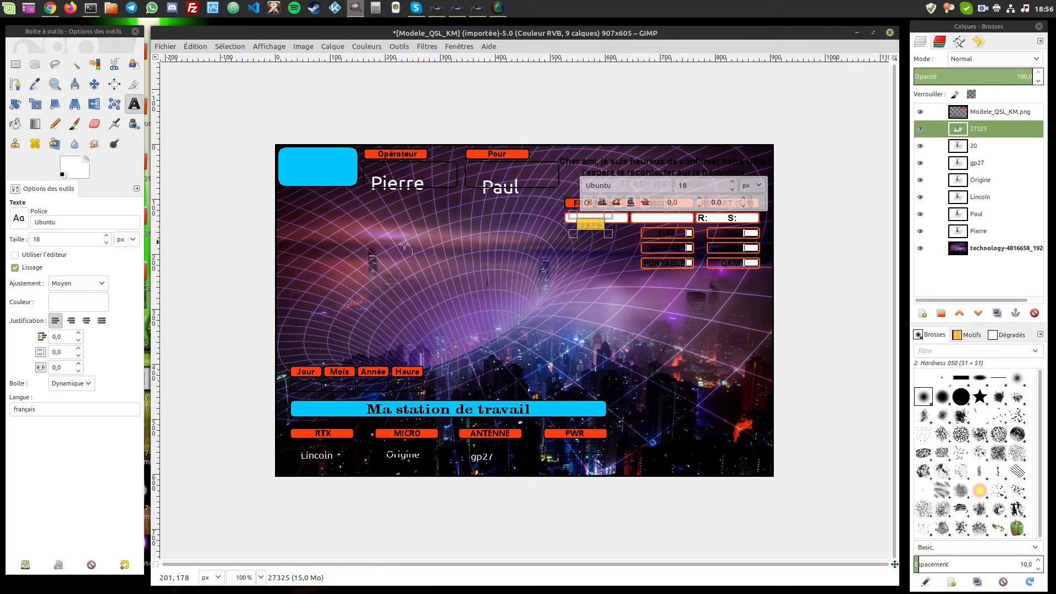
{"action": "left_click", "coordinate": [758, 204]}
{"action": "left_click_drag", "start_coordinate": [709, 224], "coordinate": [687, 258]}
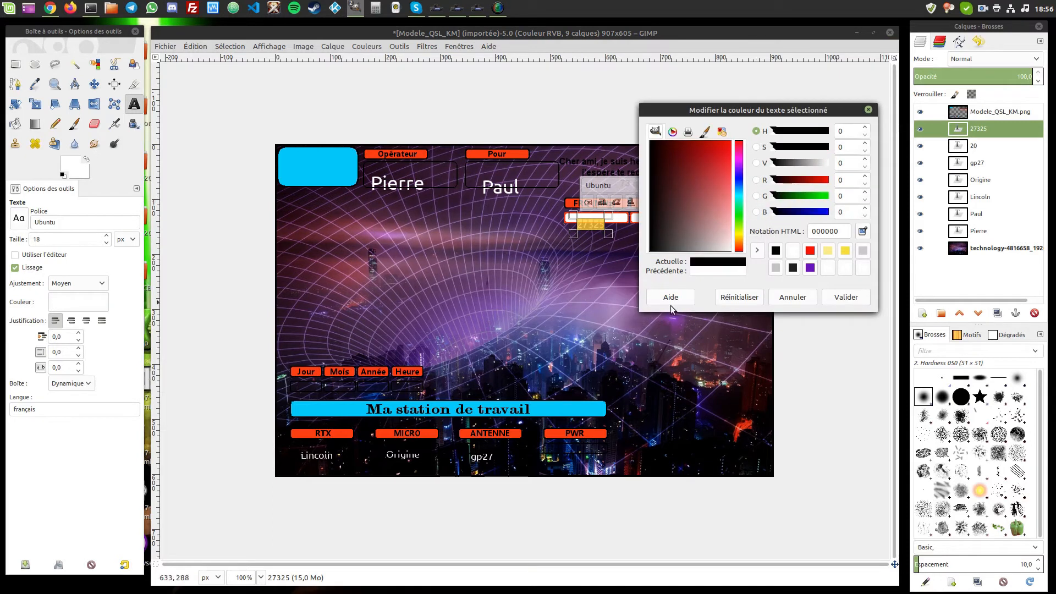
{"action": "left_click", "coordinate": [843, 297]}
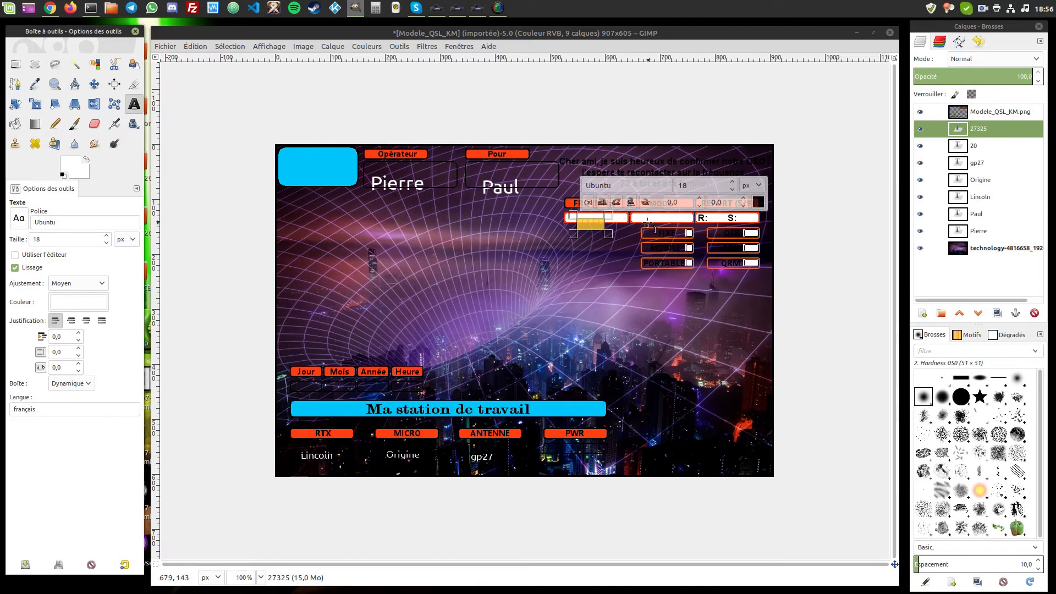
- Reset the Text tool colour to black for the next fields
{"action": "left_click", "coordinate": [99, 303]}
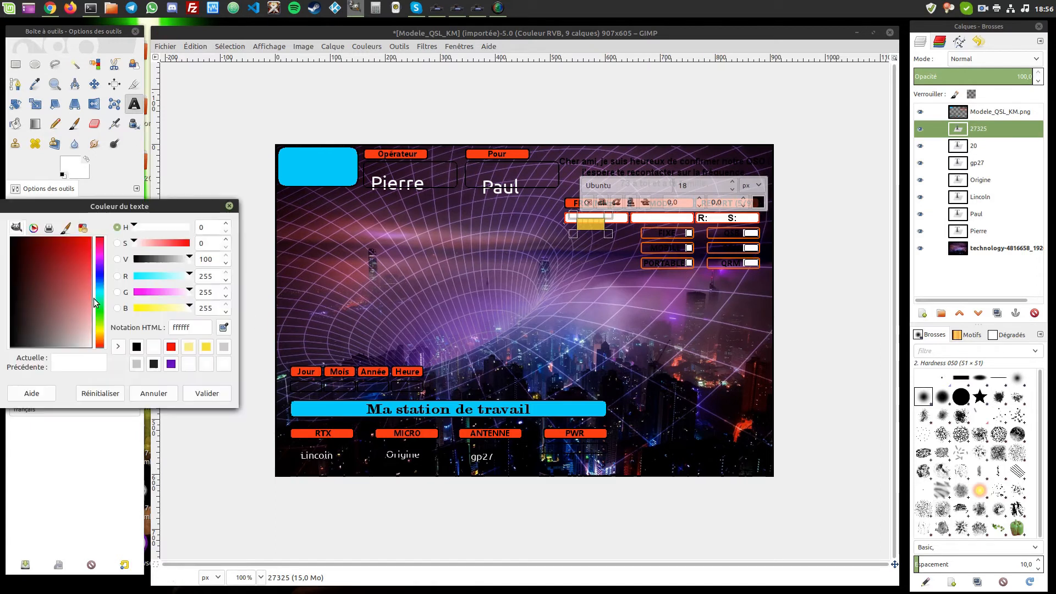
{"action": "left_click_drag", "start_coordinate": [44, 345], "coordinate": [4, 358]}
{"action": "left_click_drag", "start_coordinate": [50, 324], "coordinate": [1, 360]}
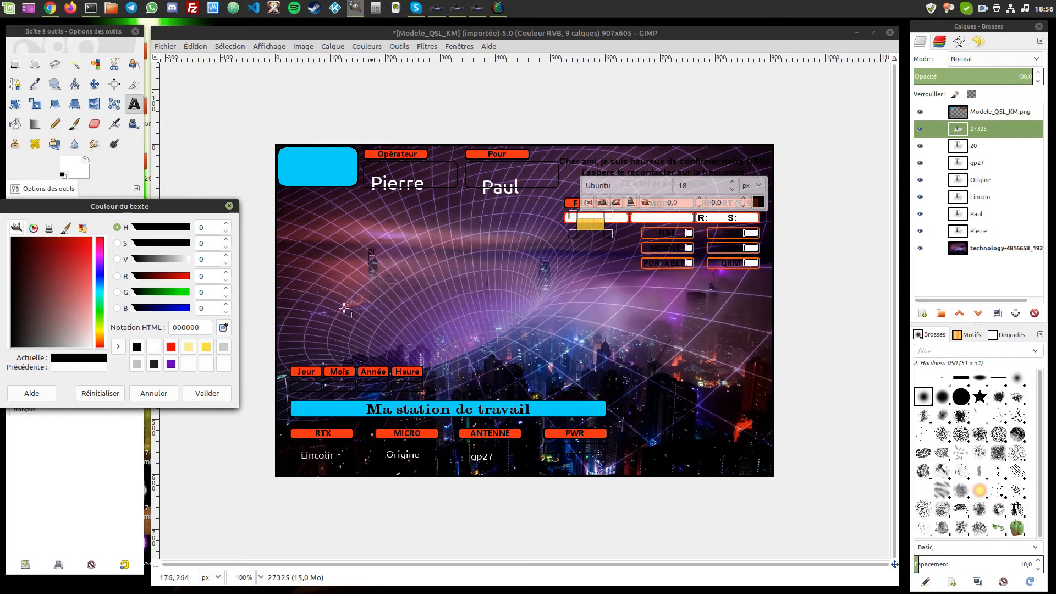
{"action": "left_click", "coordinate": [206, 394]}
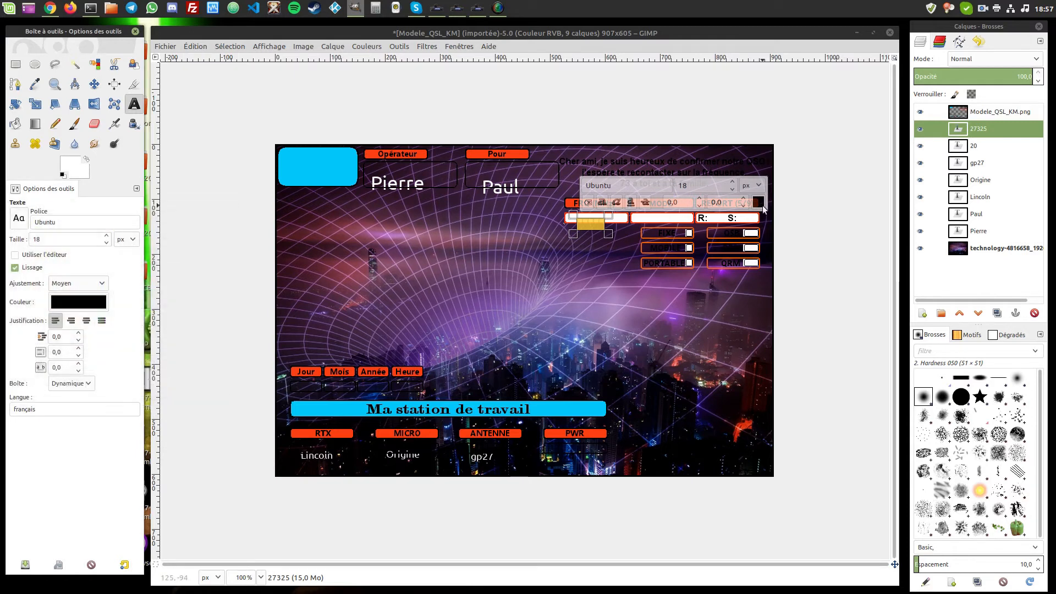
{"action": "left_click", "coordinate": [641, 219]}
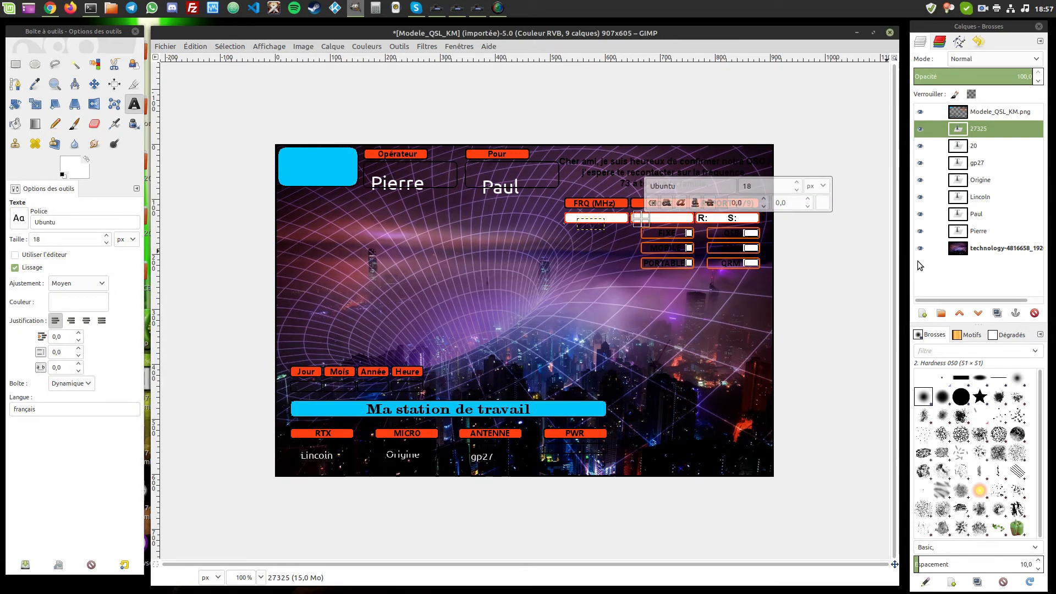
- Type USB in the MODE field and make the text black
{"action": "type", "text": "USB"}
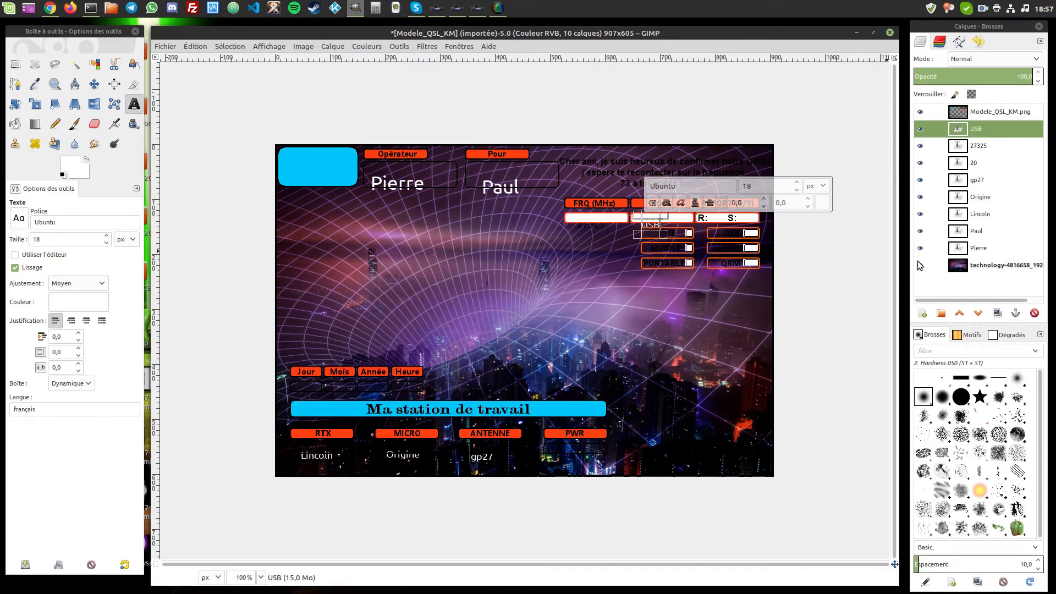
{"action": "double_click", "coordinate": [657, 225]}
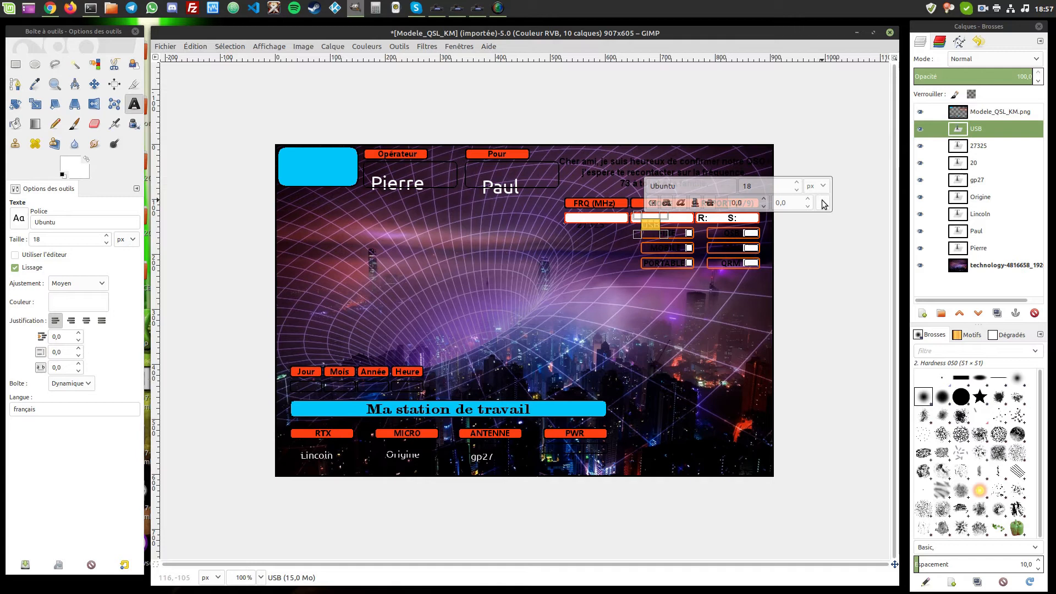
{"action": "left_click", "coordinate": [822, 203]}
{"action": "left_click", "coordinate": [925, 299]}
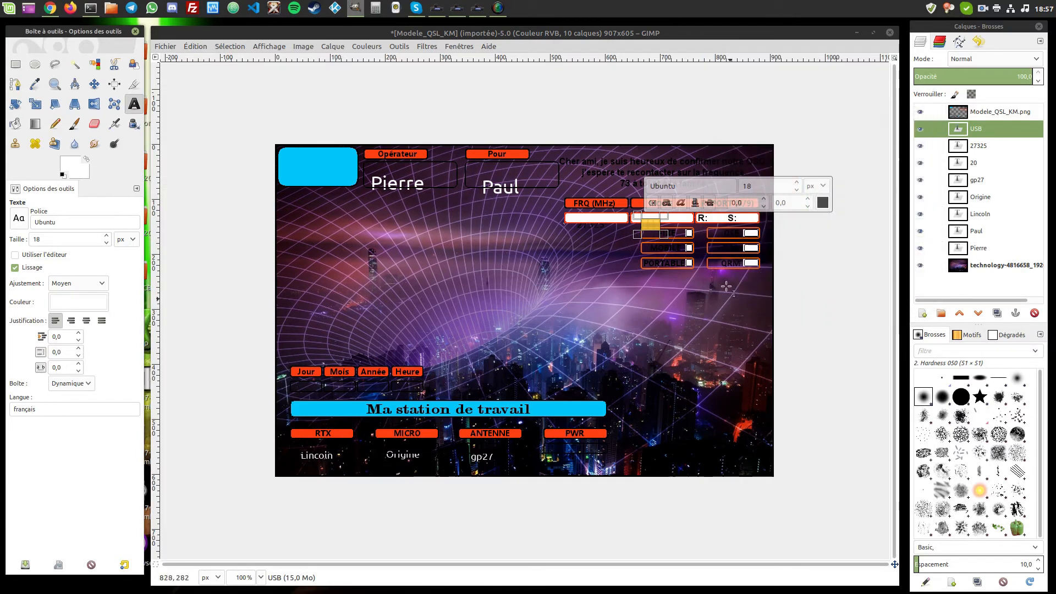
{"action": "left_click", "coordinate": [78, 301]}
{"action": "left_click", "coordinate": [22, 348]}
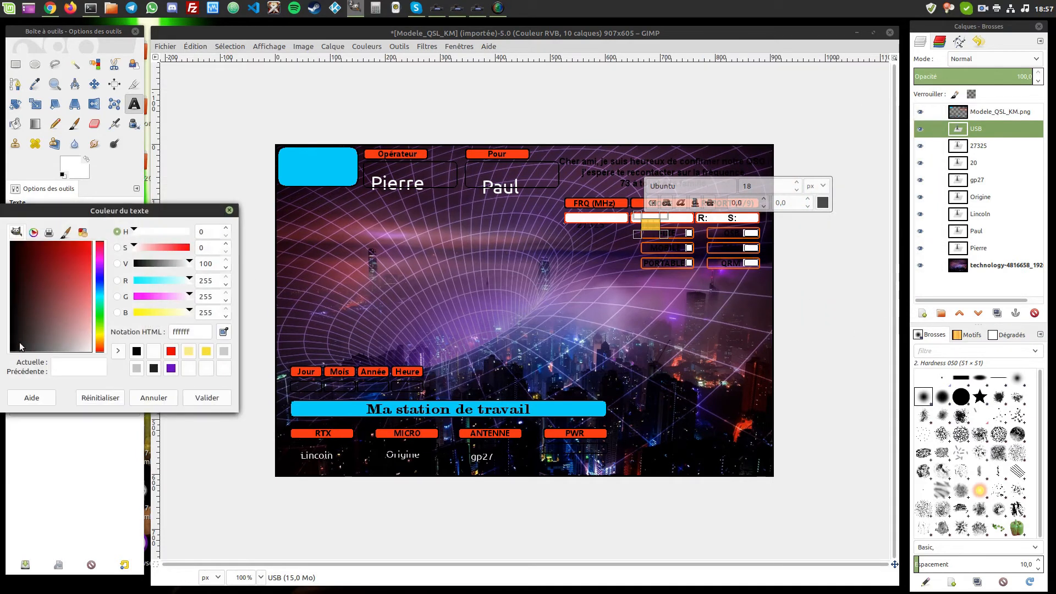
{"action": "left_click", "coordinate": [217, 413]}
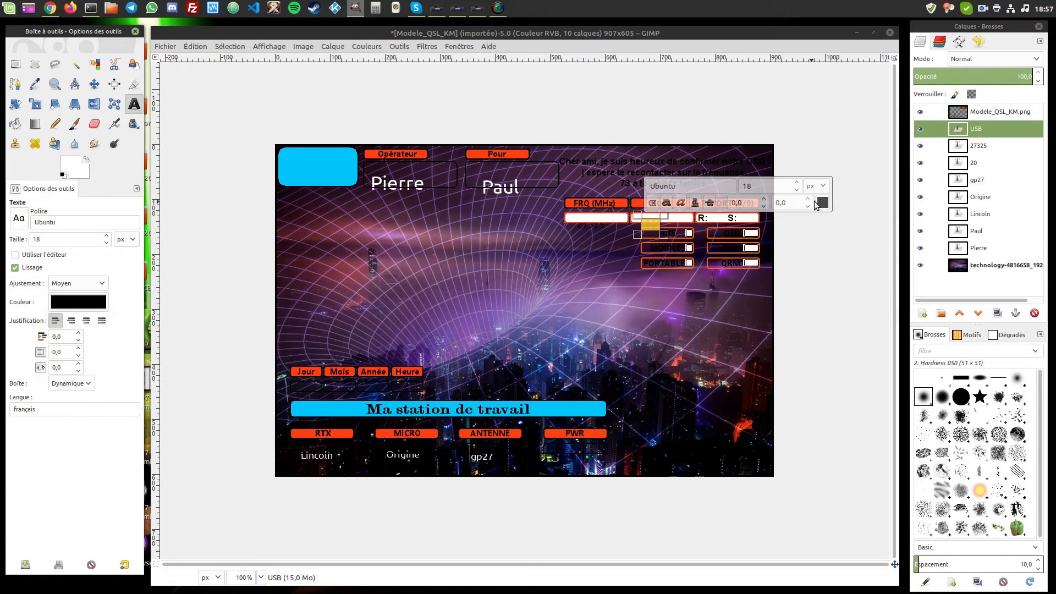
{"action": "left_click", "coordinate": [822, 203]}
{"action": "left_click", "coordinate": [911, 297]}
- Add a text box with 5 in the R: report field
{"action": "left_click", "coordinate": [678, 302]}
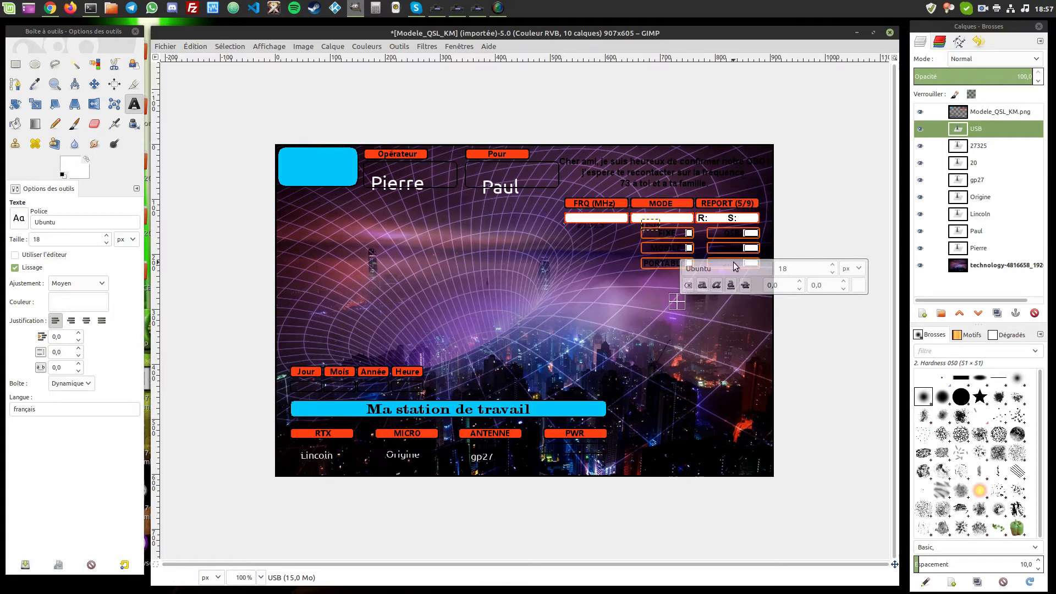
{"action": "left_click", "coordinate": [711, 218]}
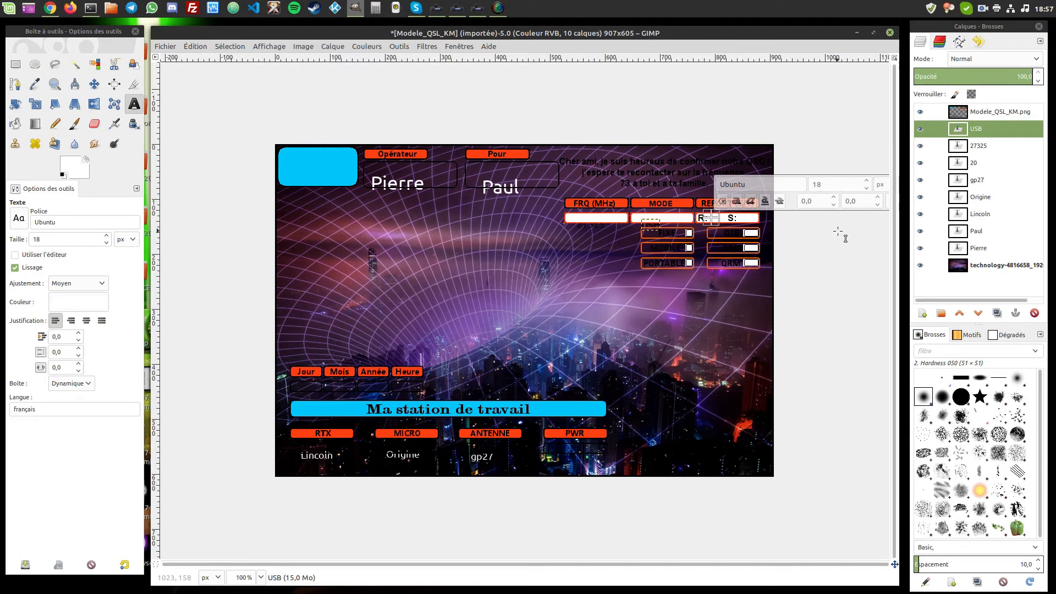
{"action": "type", "text": "5"}
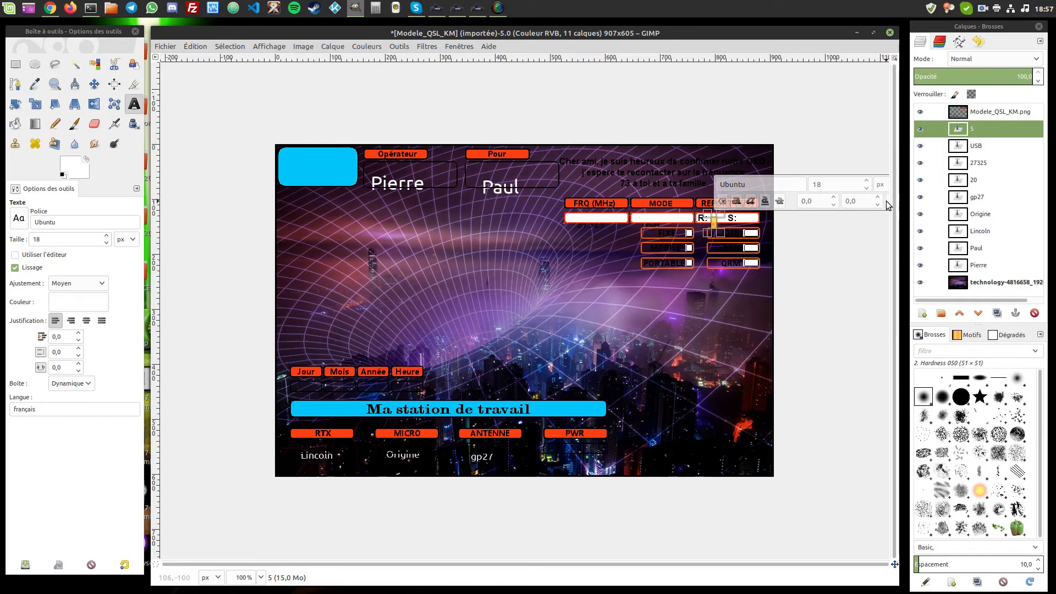
{"action": "left_click", "coordinate": [75, 303]}
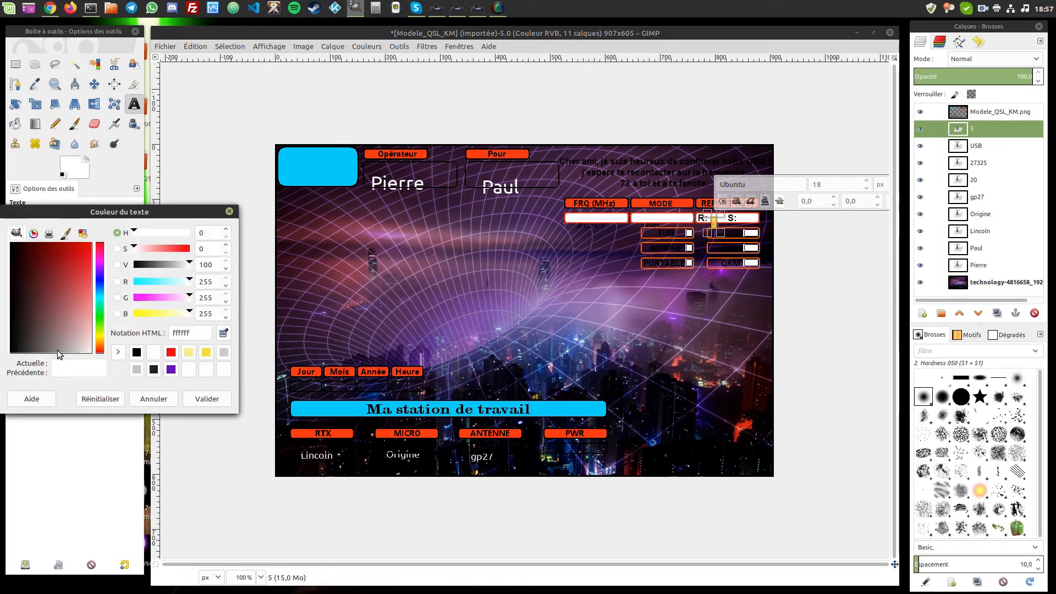
{"action": "left_click_drag", "start_coordinate": [30, 321], "coordinate": [8, 336]}
{"action": "left_click", "coordinate": [213, 401]}
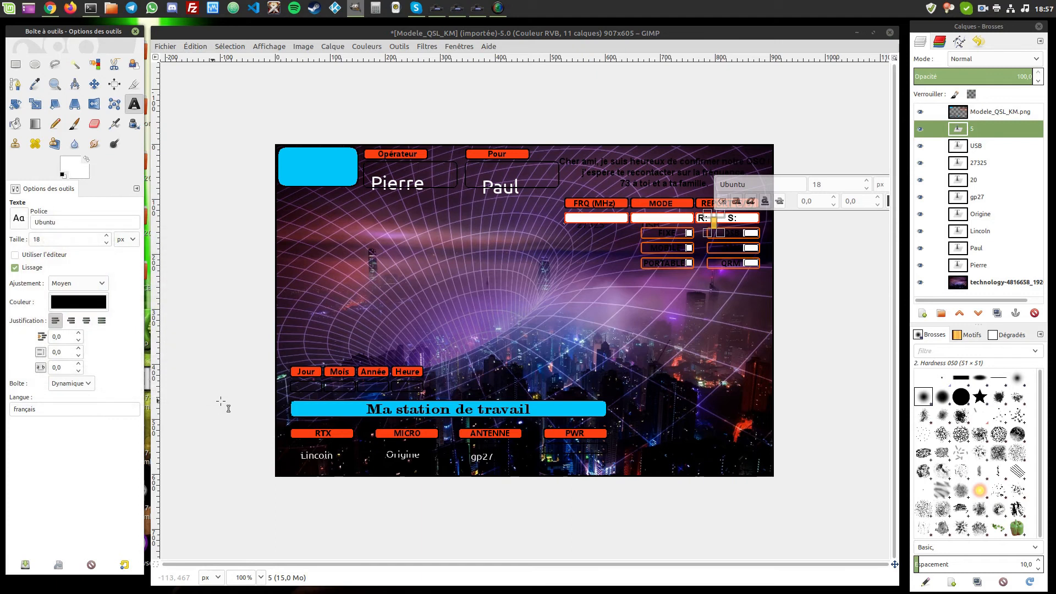
{"action": "left_click", "coordinate": [887, 202]}
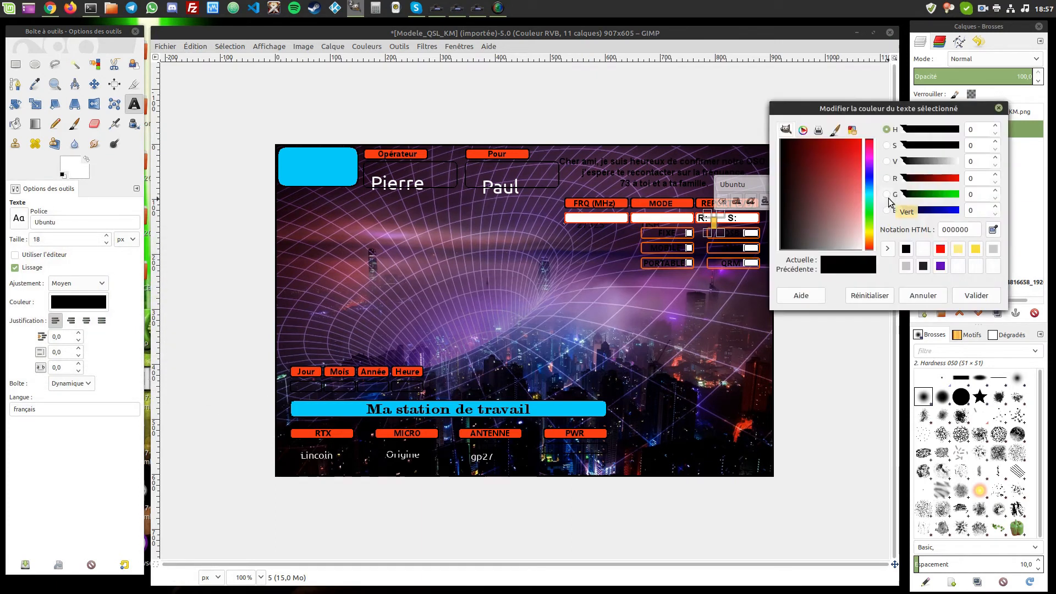
{"action": "left_click", "coordinate": [924, 295]}
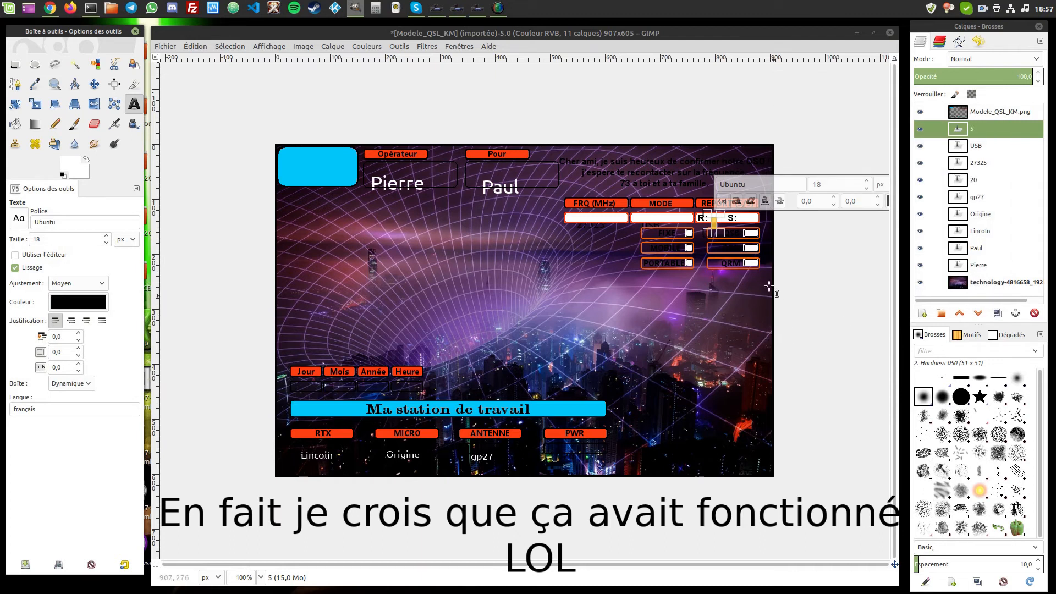
{"action": "left_click", "coordinate": [740, 213]}
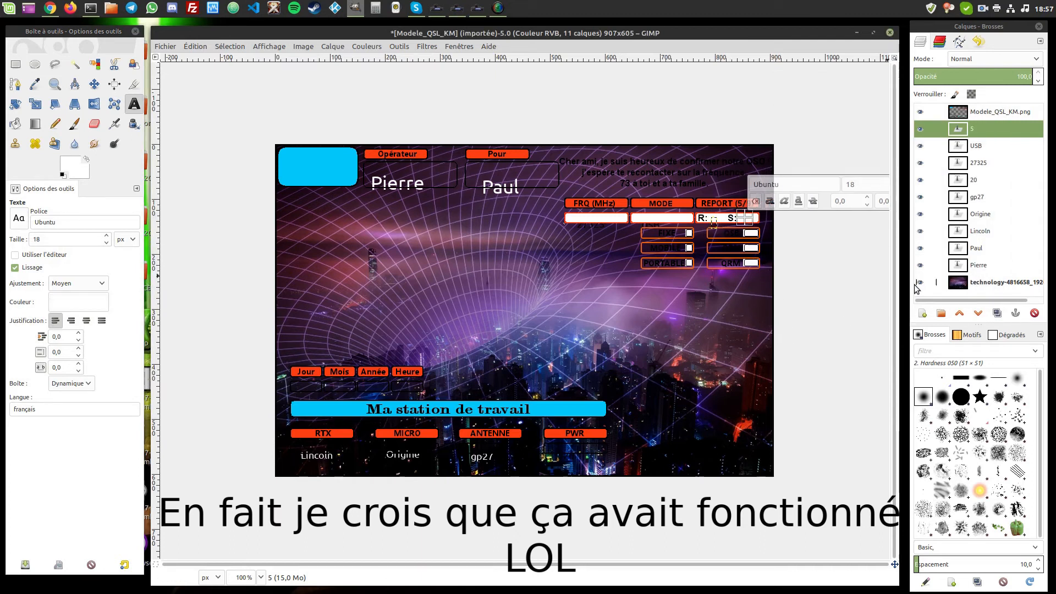
{"action": "type", "text": "9"}
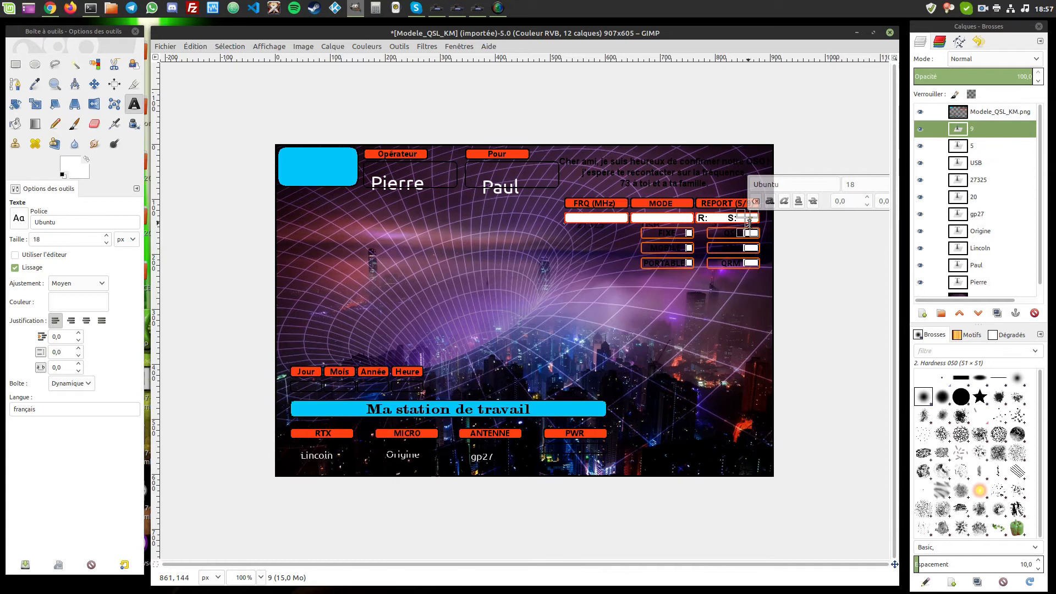
{"action": "left_click", "coordinate": [78, 302]}
{"action": "left_click", "coordinate": [44, 350]}
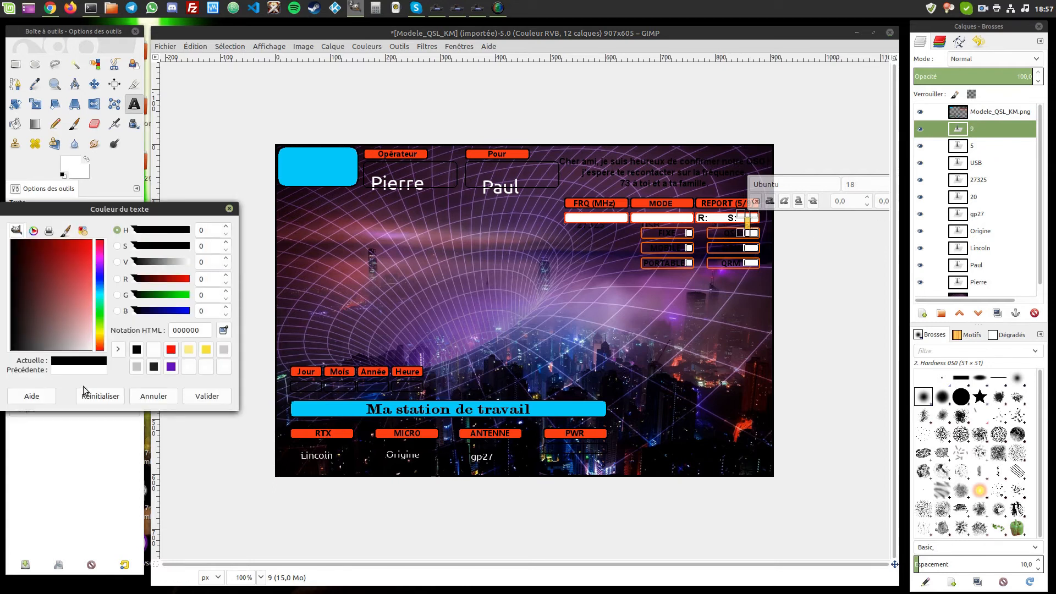
{"action": "left_click", "coordinate": [208, 396]}
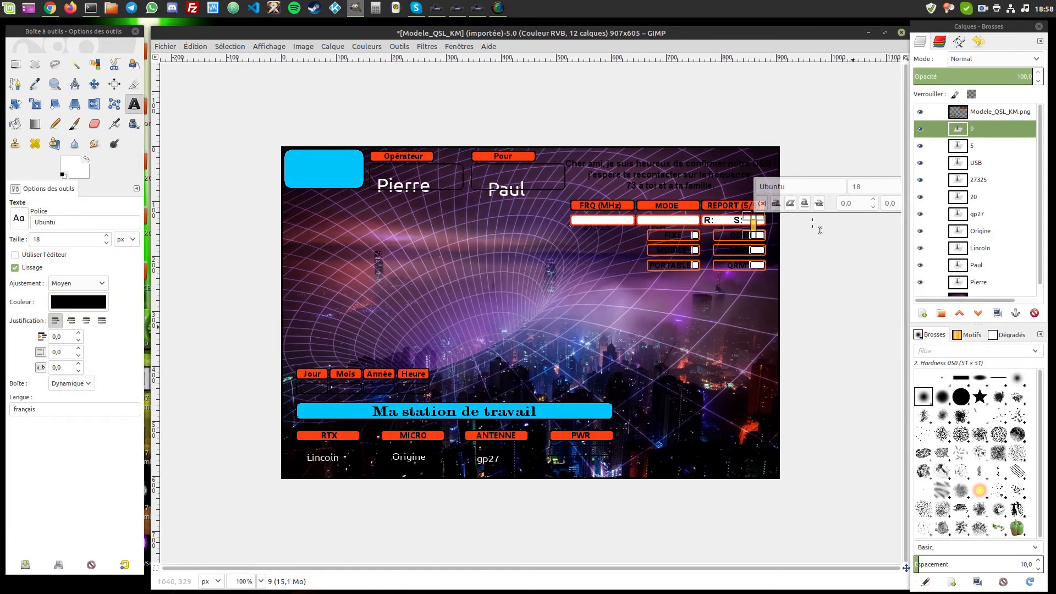
{"action": "left_click_drag", "start_coordinate": [788, 33], "coordinate": [592, 65]}
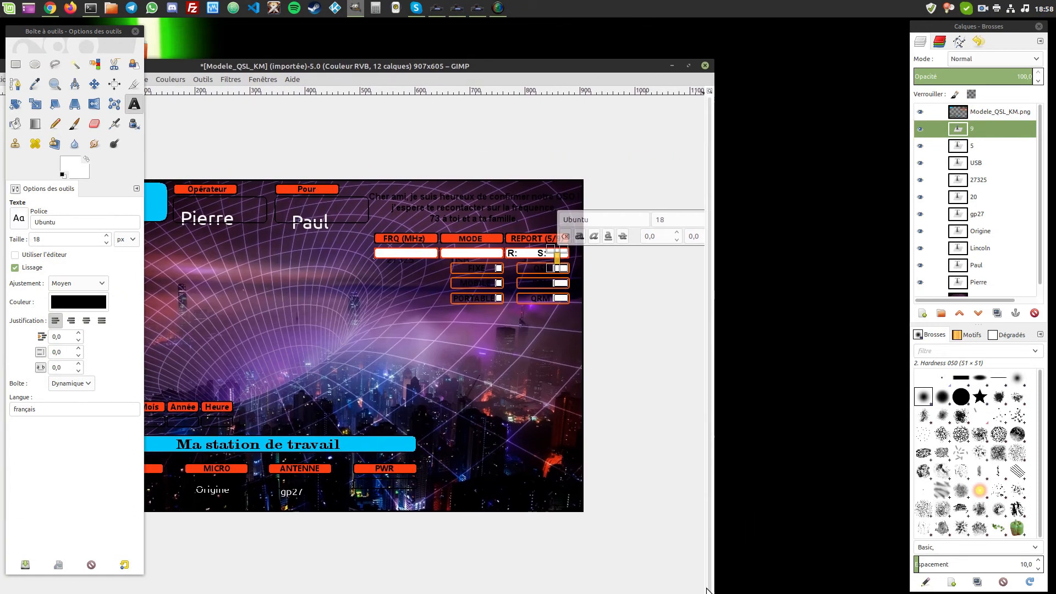
{"action": "left_click_drag", "start_coordinate": [711, 591], "coordinate": [818, 590]}
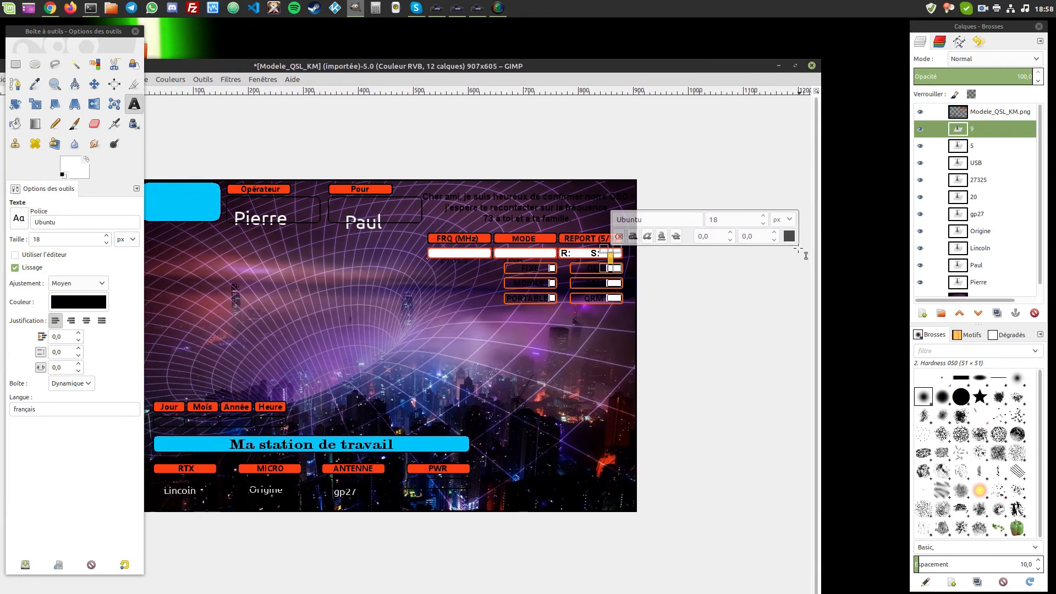
{"action": "left_click", "coordinate": [789, 236]}
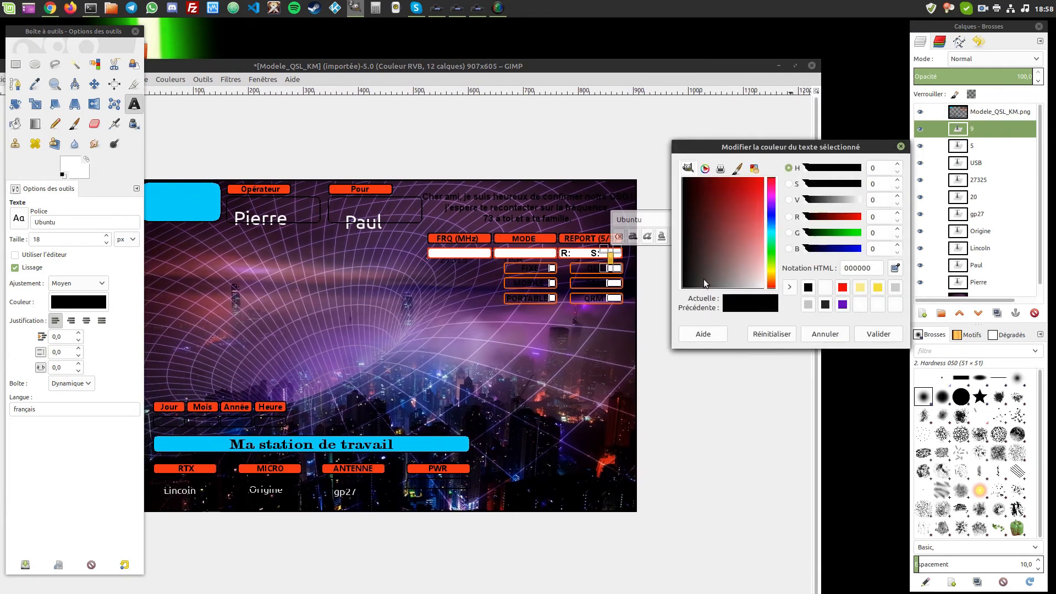
{"action": "left_click", "coordinate": [880, 333]}
{"action": "left_click_drag", "start_coordinate": [585, 67], "coordinate": [655, 45]}
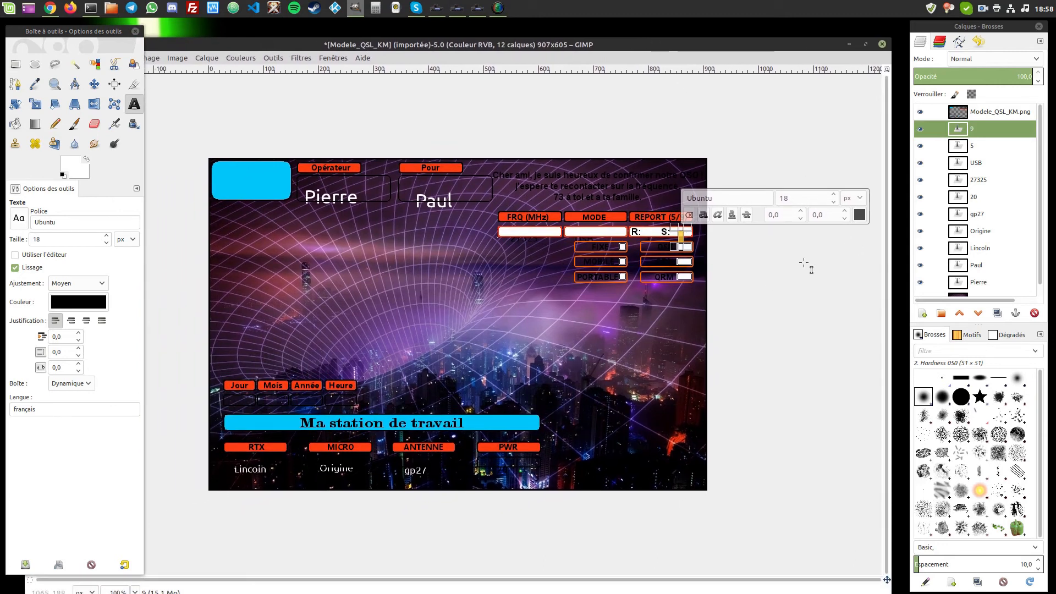
{"action": "left_click_drag", "start_coordinate": [562, 45], "coordinate": [580, 44]}
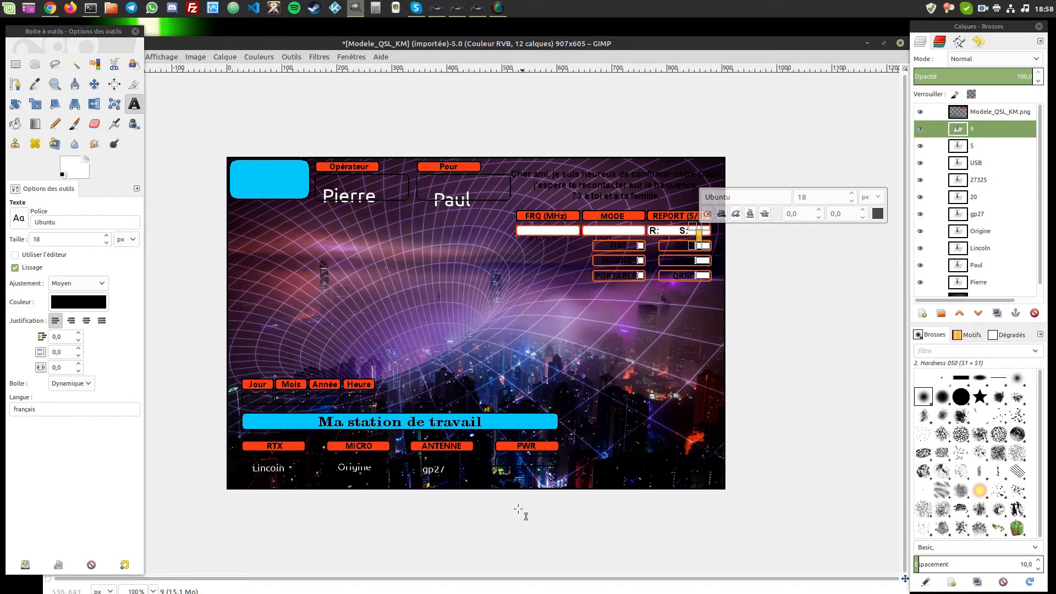
- Recolour the PWR value 20 white (ffffff)
{"action": "left_click", "coordinate": [522, 471]}
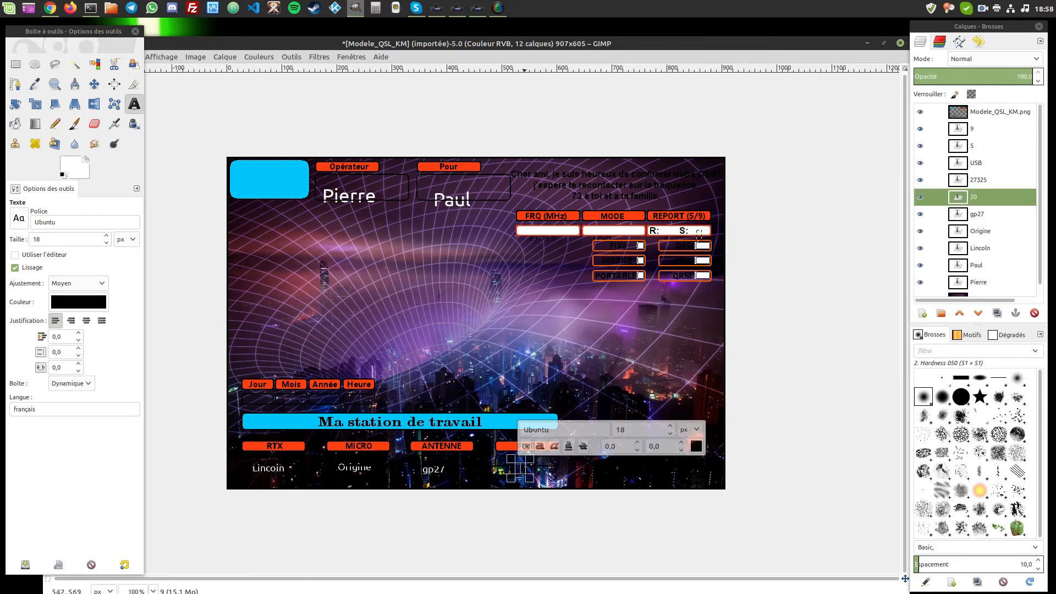
{"action": "left_click_drag", "start_coordinate": [523, 470], "coordinate": [404, 469]}
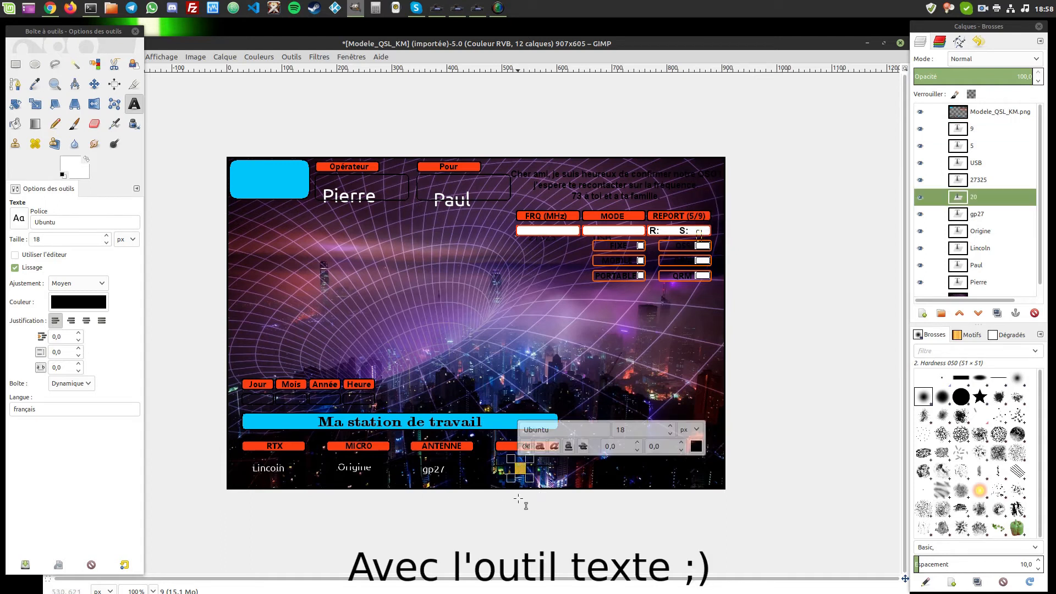
{"action": "left_click", "coordinate": [696, 447]}
{"action": "left_click", "coordinate": [633, 435]}
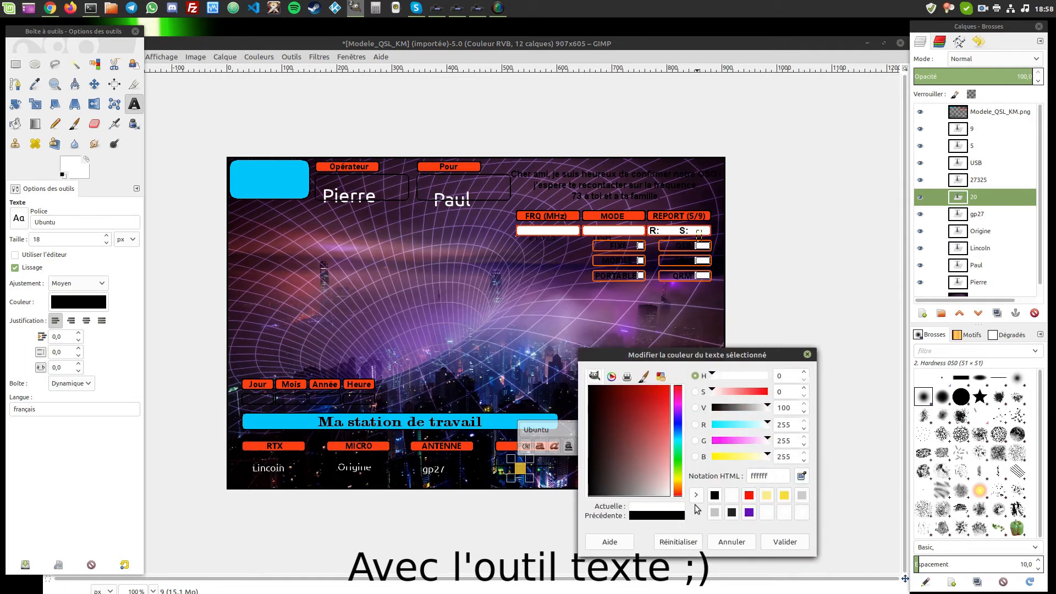
{"action": "left_click", "coordinate": [777, 547]}
- Lower the Modele_QSL_KM.png template layer beneath all the text layers
{"action": "left_click", "coordinate": [770, 44]}
{"action": "left_click_drag", "start_coordinate": [482, 37], "coordinate": [498, 40]}
{"action": "scroll", "coordinate": [979, 227], "scroll_direction": "down", "scroll_amount": 1}
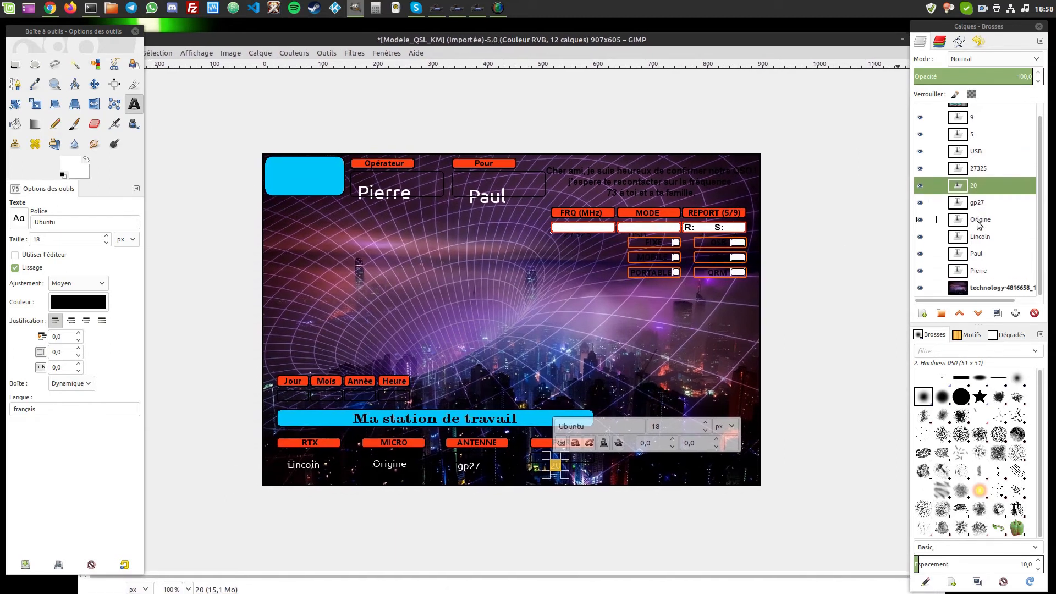
{"action": "scroll", "coordinate": [979, 224], "scroll_direction": "up", "scroll_amount": 1}
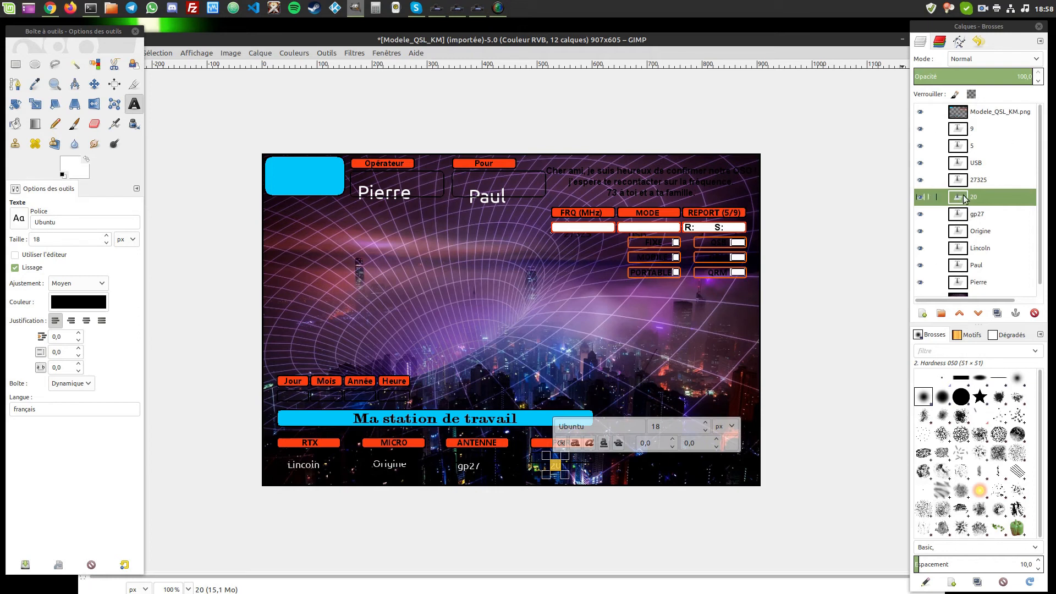
{"action": "left_click", "coordinate": [961, 116]}
{"action": "left_click", "coordinate": [978, 313]}
{"action": "triple_click", "coordinate": [977, 313]}
{"action": "triple_click", "coordinate": [978, 313]}
{"action": "double_click", "coordinate": [978, 313]}
{"action": "left_click", "coordinate": [978, 313]}
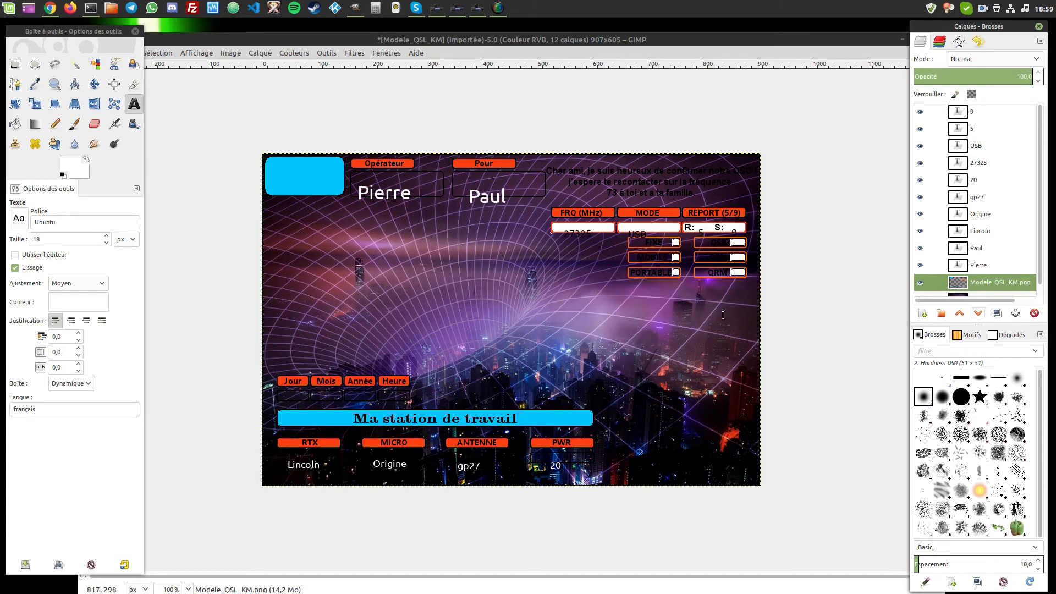
- Switch to the Move tool and zoom in, undoing two accidental background and template shifts
{"action": "left_click_drag", "start_coordinate": [372, 40], "coordinate": [402, 38]}
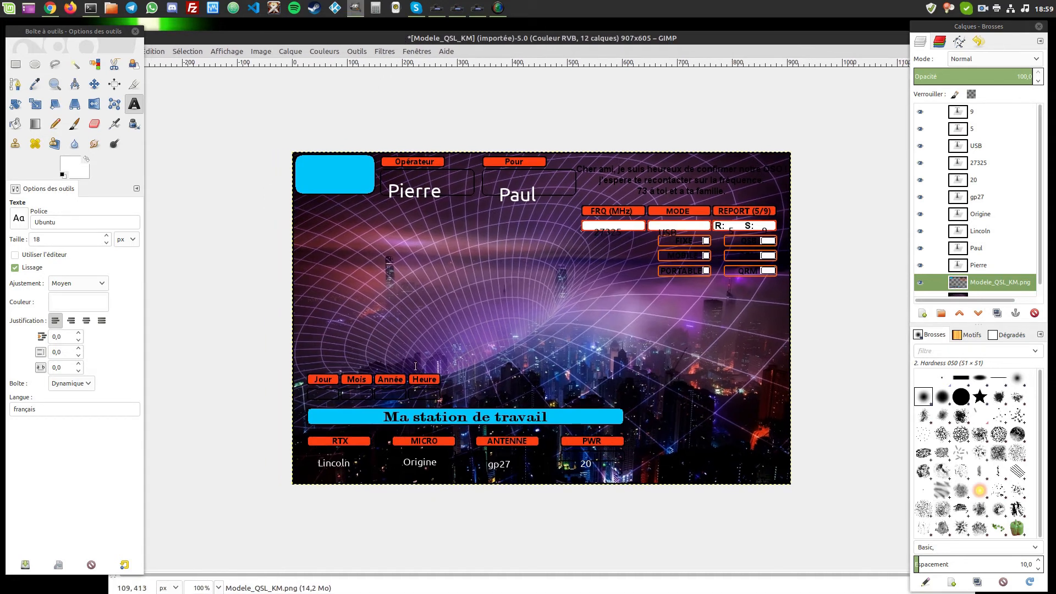
{"action": "left_click", "coordinate": [95, 86]}
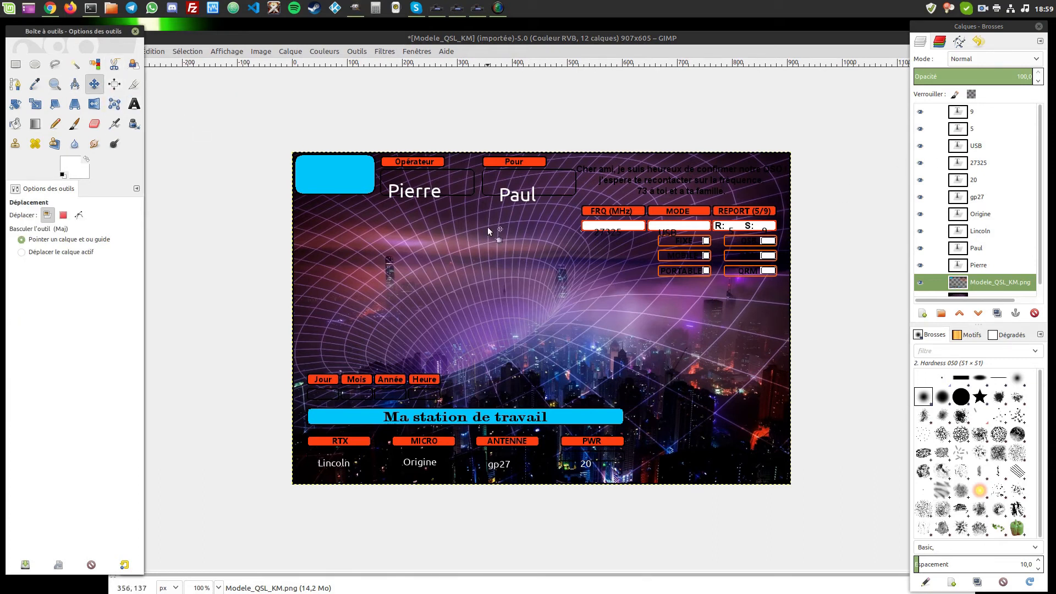
{"action": "left_click_drag", "start_coordinate": [462, 291], "coordinate": [506, 314]}
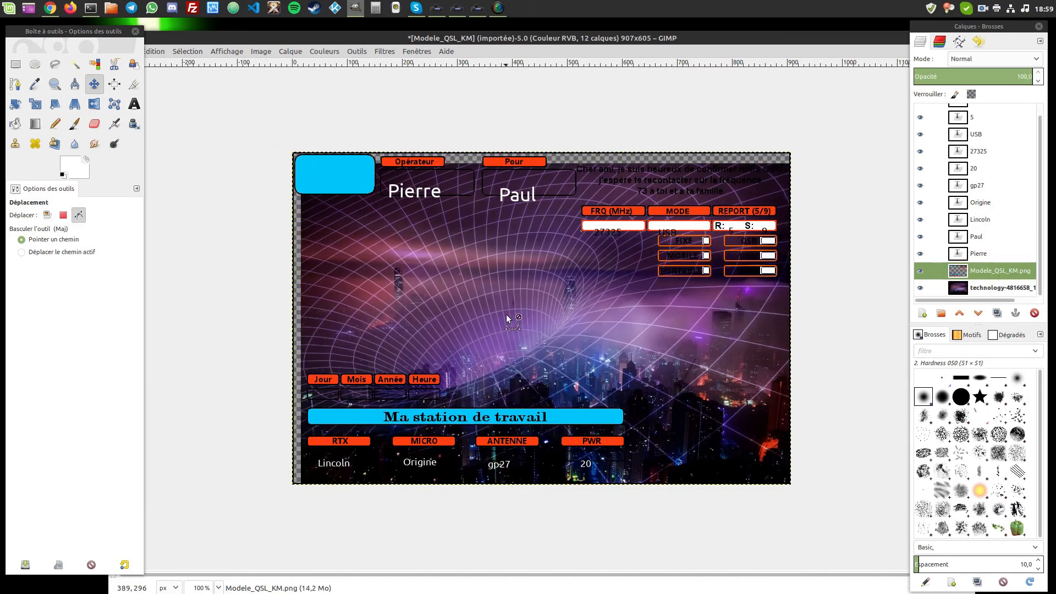
{"action": "key", "text": "ctrl+z"}
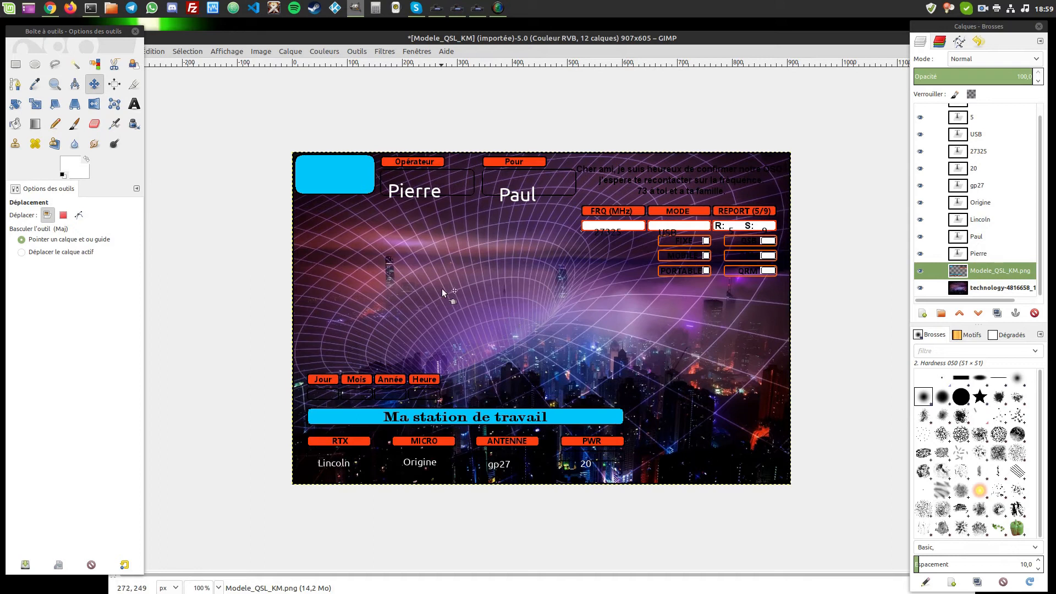
{"action": "left_click_drag", "start_coordinate": [642, 225], "coordinate": [635, 263]}
{"action": "key", "text": "ctrl+z"}
{"action": "scroll", "coordinate": [404, 208], "scroll_direction": "up", "scroll_amount": 2}
{"action": "scroll", "coordinate": [379, 213], "scroll_direction": "up", "scroll_amount": 2}
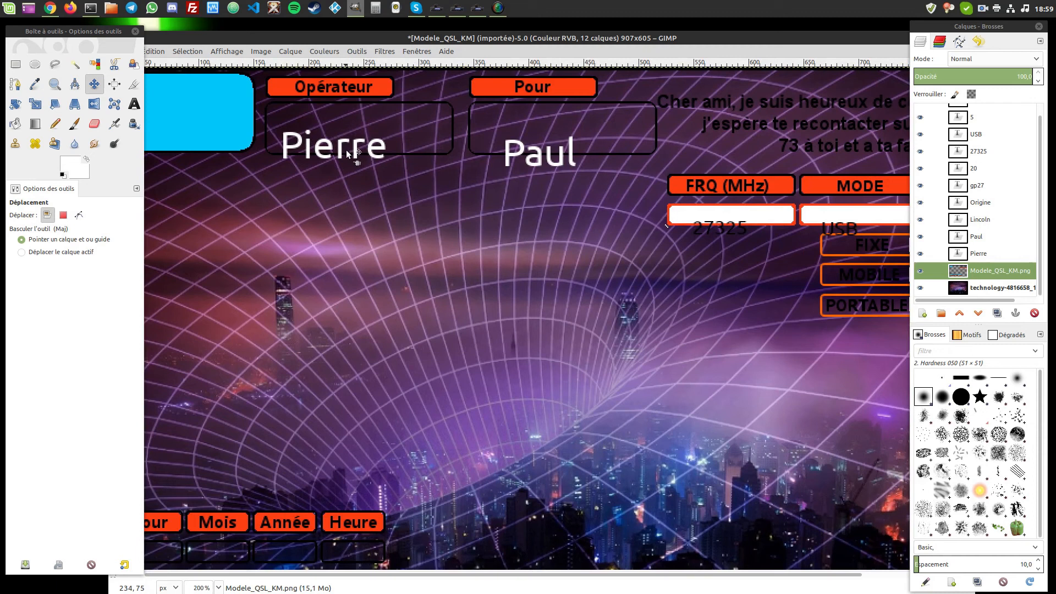
- Drag Pierre and Paul up so each sits centred in its Opérateur and Pour box
{"action": "left_click_drag", "start_coordinate": [339, 147], "coordinate": [358, 130]}
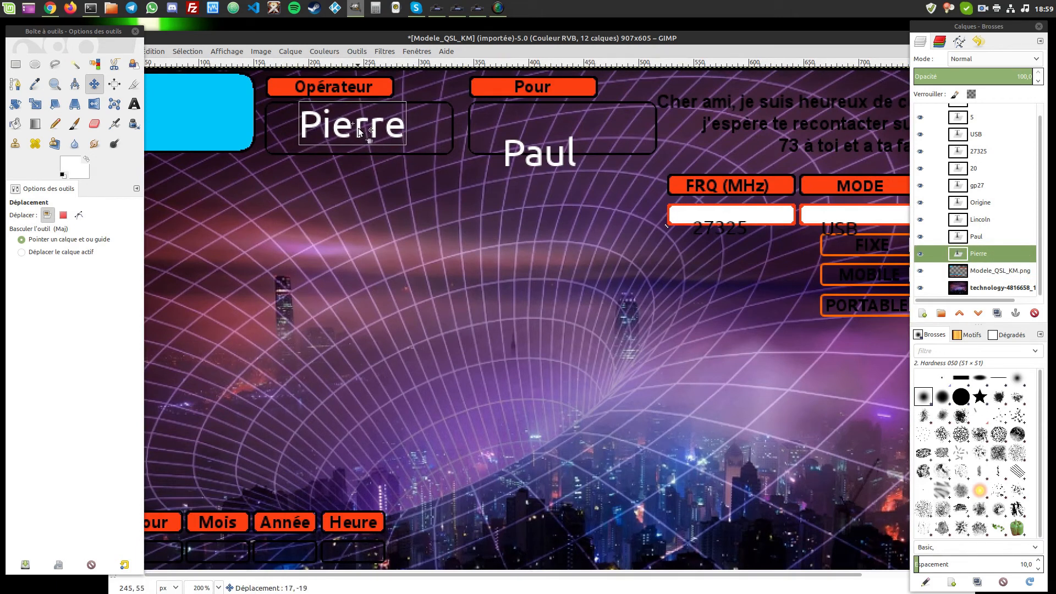
{"action": "left_click", "coordinate": [385, 137]}
{"action": "left_click_drag", "start_coordinate": [506, 161], "coordinate": [530, 134]}
{"action": "left_click", "coordinate": [474, 170]}
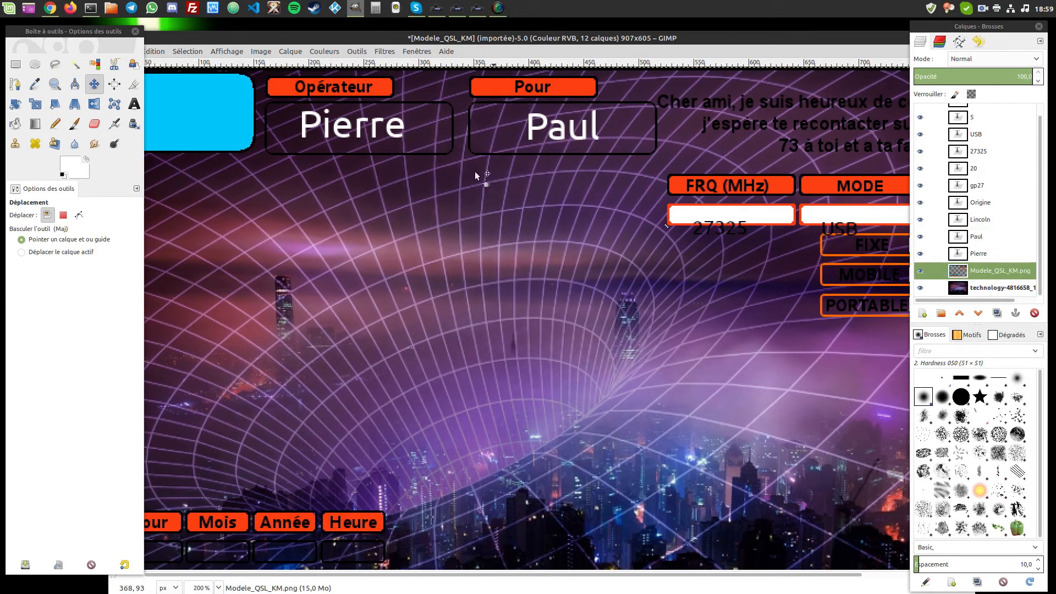
{"action": "left_click_drag", "start_coordinate": [378, 42], "coordinate": [414, 39]}
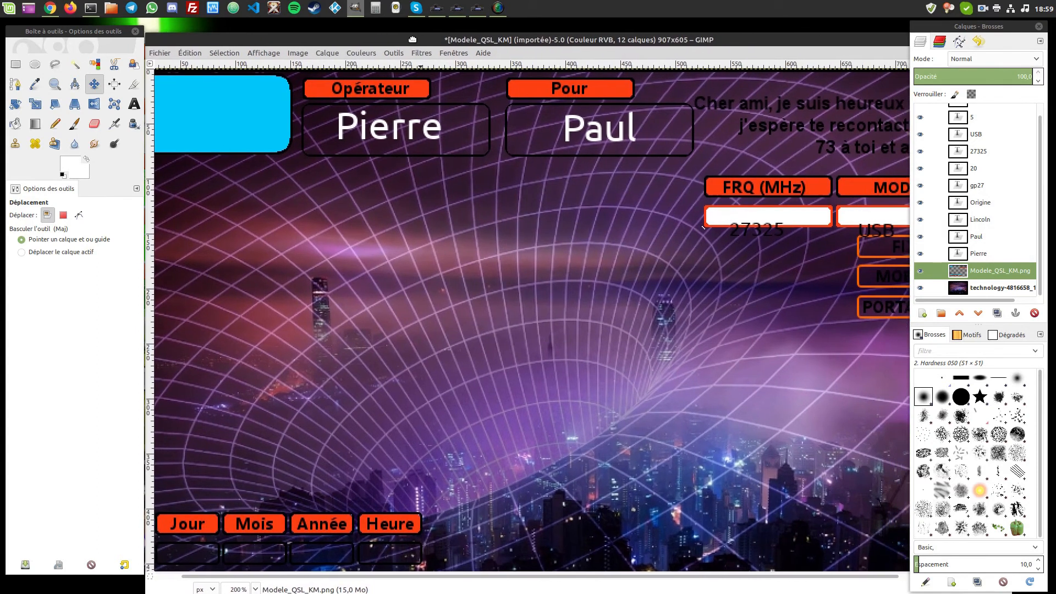
- Drag a horizontal guide to 64 px across the name boxes and nudge Paul 1 right, 2 up
{"action": "left_click", "coordinate": [293, 53]}
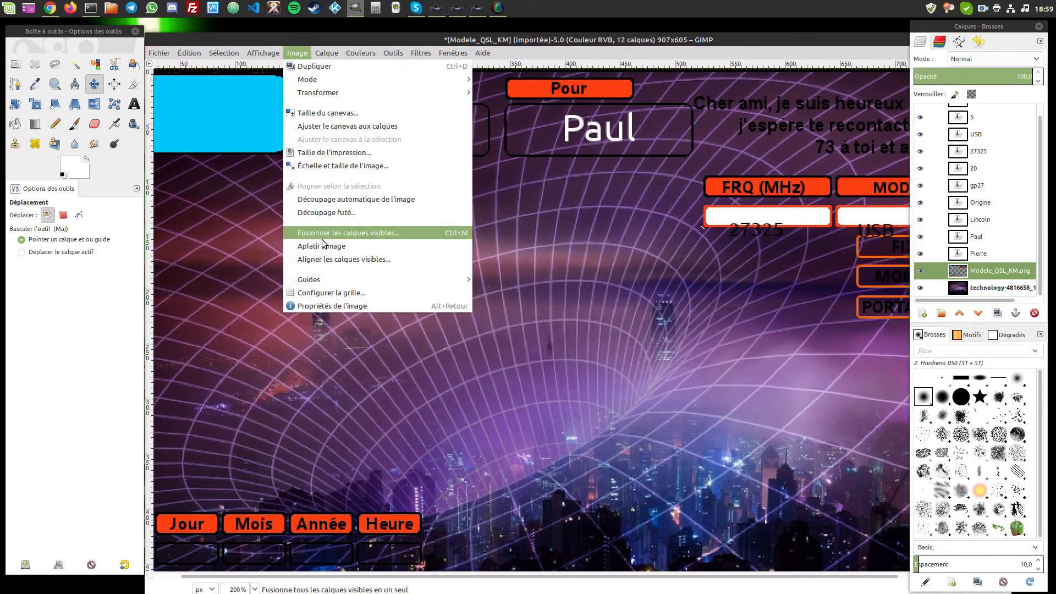
{"action": "mouse_move", "coordinate": [429, 279]}
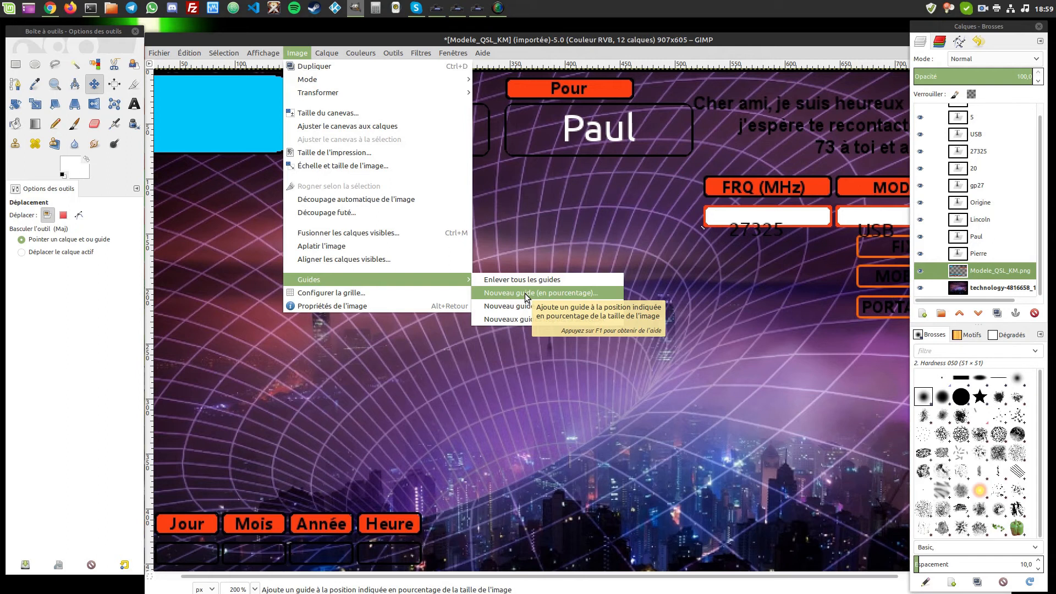
{"action": "left_click", "coordinate": [553, 40]}
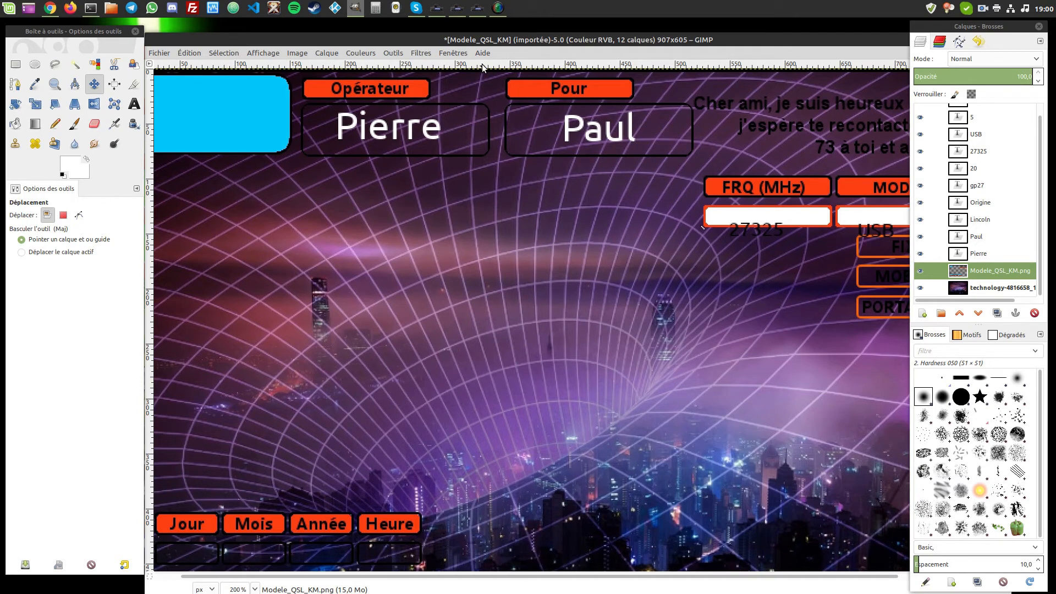
{"action": "left_click_drag", "start_coordinate": [480, 67], "coordinate": [474, 139]}
{"action": "left_click_drag", "start_coordinate": [566, 133], "coordinate": [566, 131]}
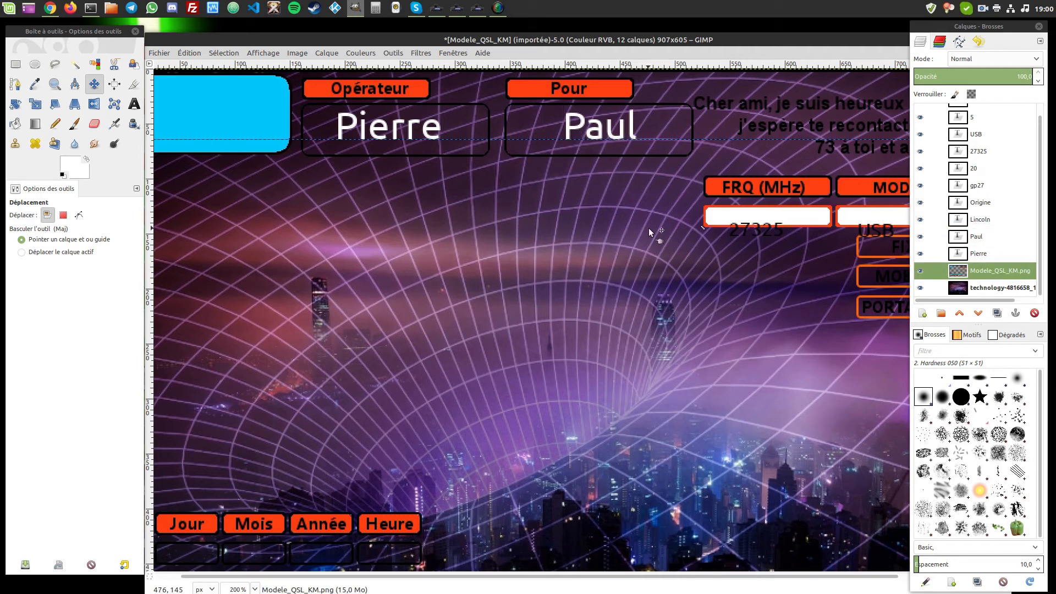
- Lower the guide to the frequency row and align USB, 5 and 9 in the MODE, R: and S: slots
{"action": "left_click_drag", "start_coordinate": [503, 577], "coordinate": [735, 577]}
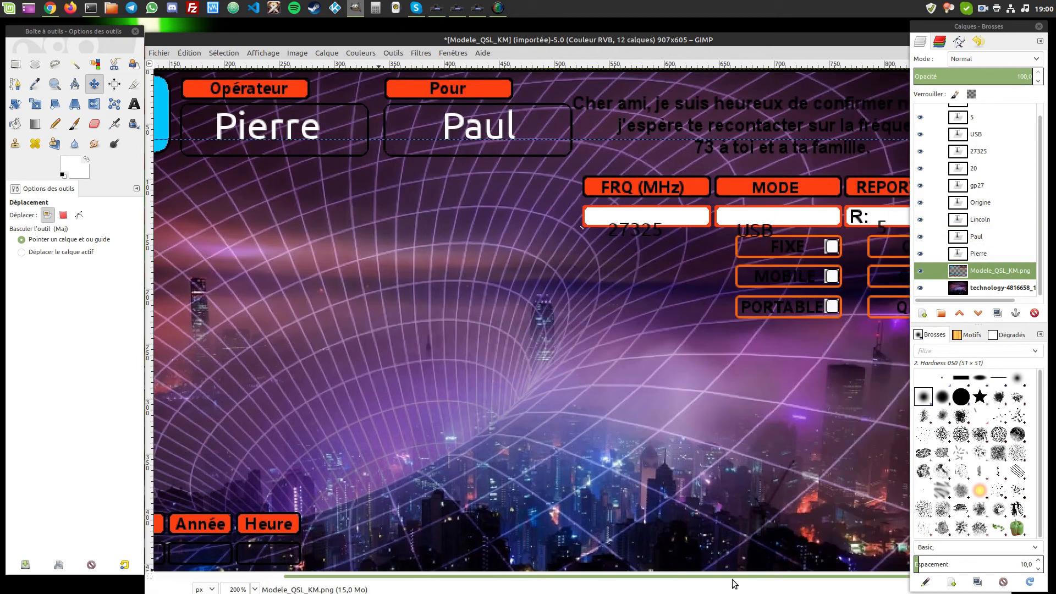
{"action": "left_click_drag", "start_coordinate": [756, 47], "coordinate": [579, 51]}
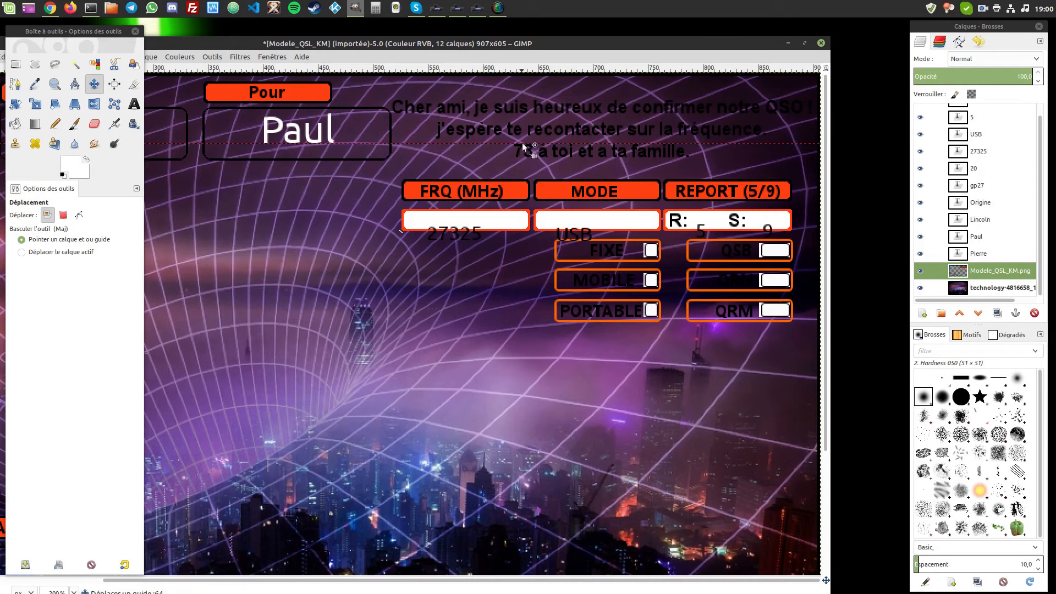
{"action": "left_click_drag", "start_coordinate": [522, 143], "coordinate": [486, 221]}
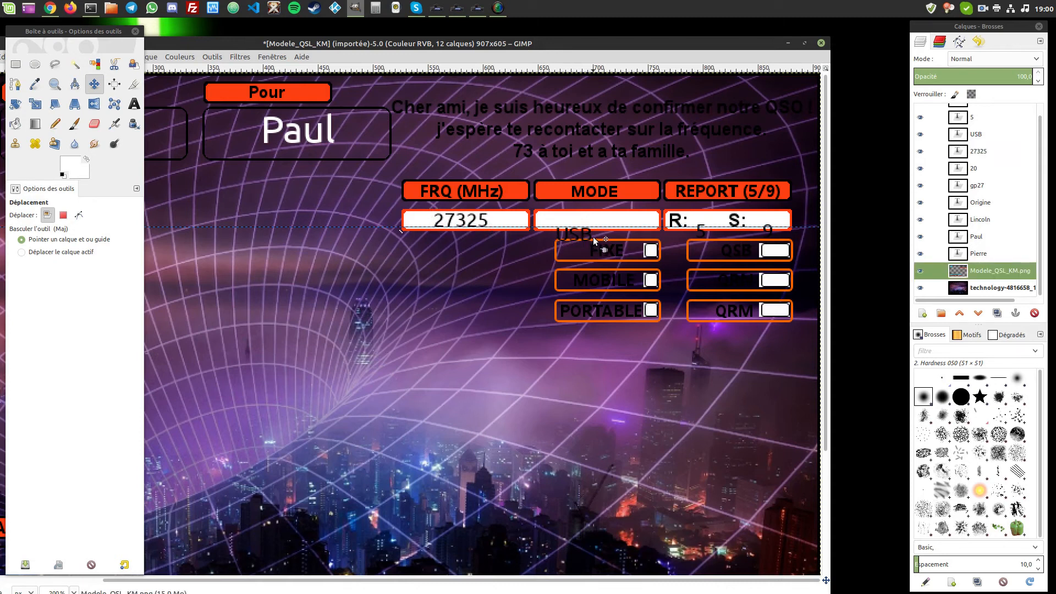
{"action": "left_click_drag", "start_coordinate": [591, 234], "coordinate": [611, 221]}
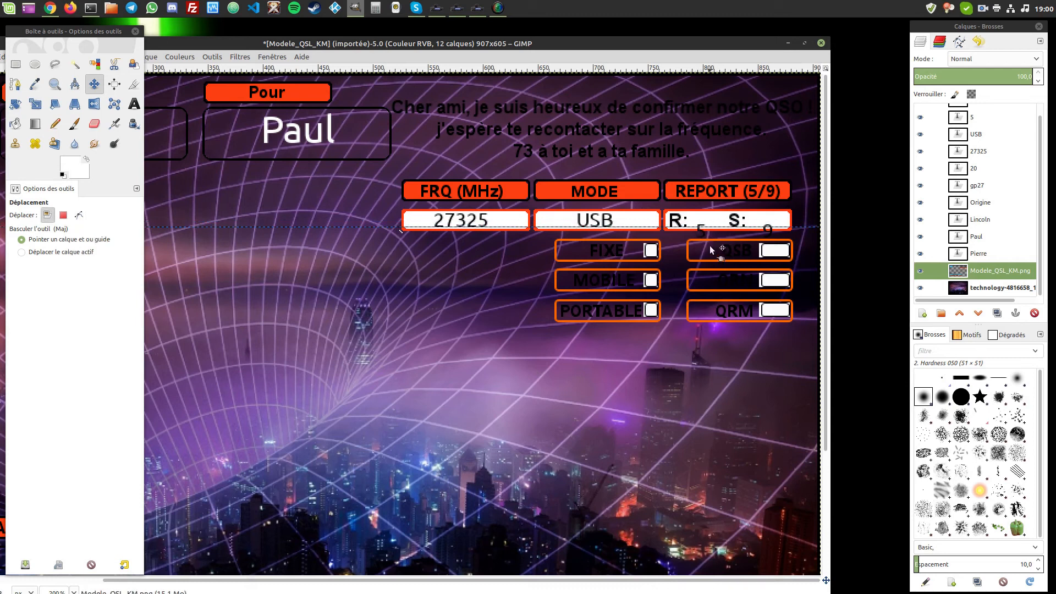
{"action": "left_click_drag", "start_coordinate": [703, 234], "coordinate": [704, 224]}
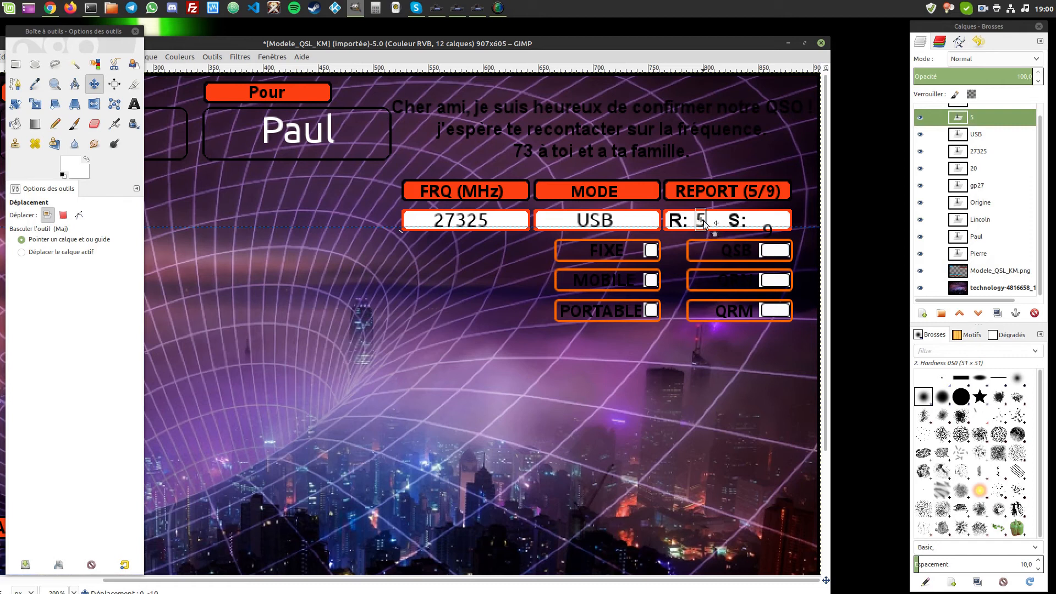
{"action": "left_click", "coordinate": [767, 237]}
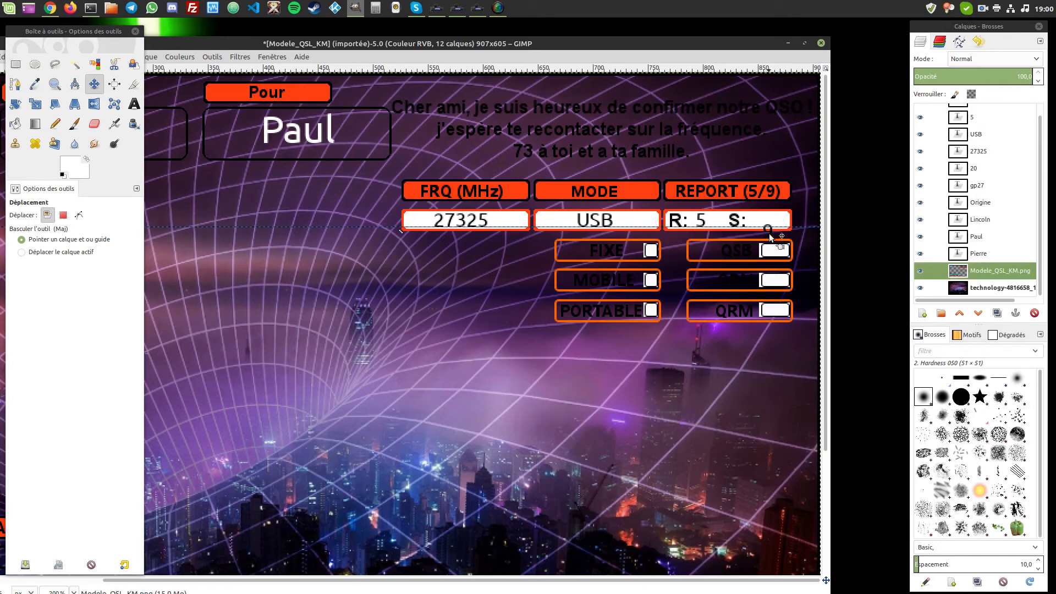
{"action": "left_click_drag", "start_coordinate": [770, 237], "coordinate": [768, 227]}
{"action": "left_click", "coordinate": [770, 251]}
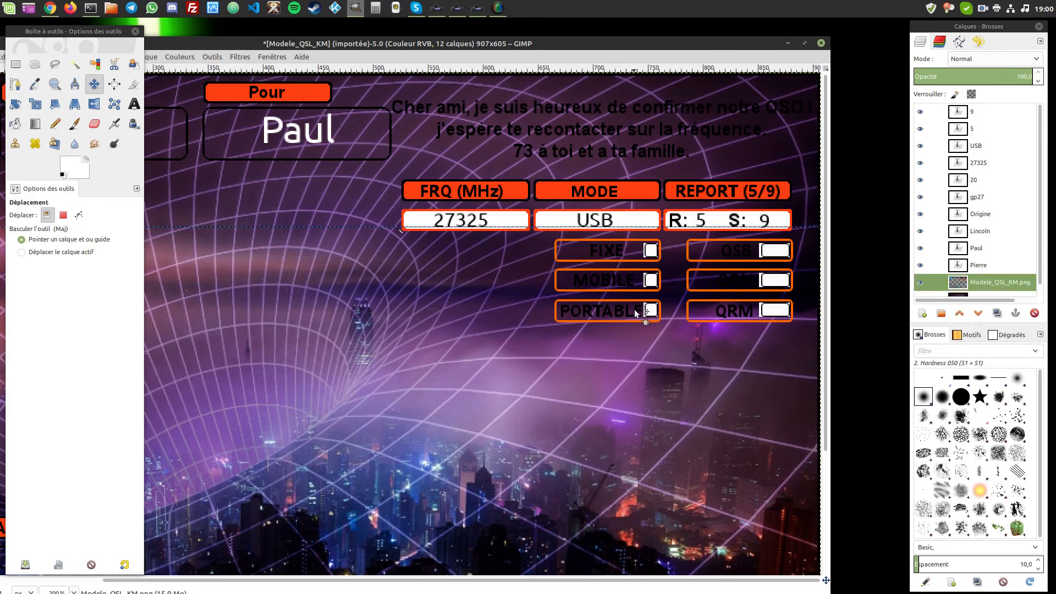
{"action": "left_click_drag", "start_coordinate": [566, 579], "coordinate": [345, 172]}
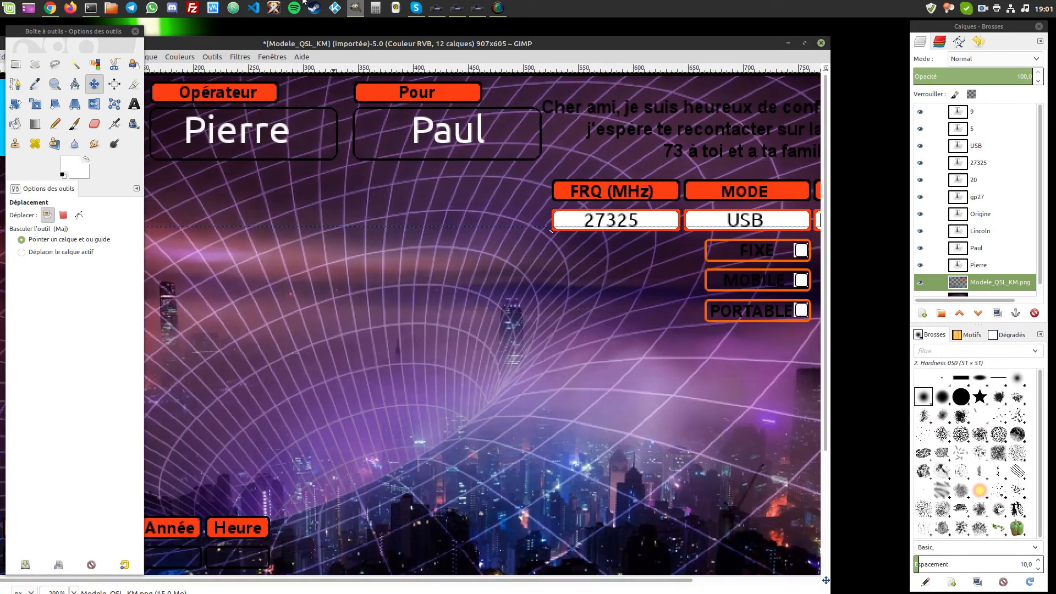
- Place a guide just below the RTX, MICRO, ANTENNE and PWR label row
{"action": "left_click_drag", "start_coordinate": [292, 47], "coordinate": [481, 58]}
{"action": "scroll", "coordinate": [516, 370], "scroll_direction": "down", "scroll_amount": 5}
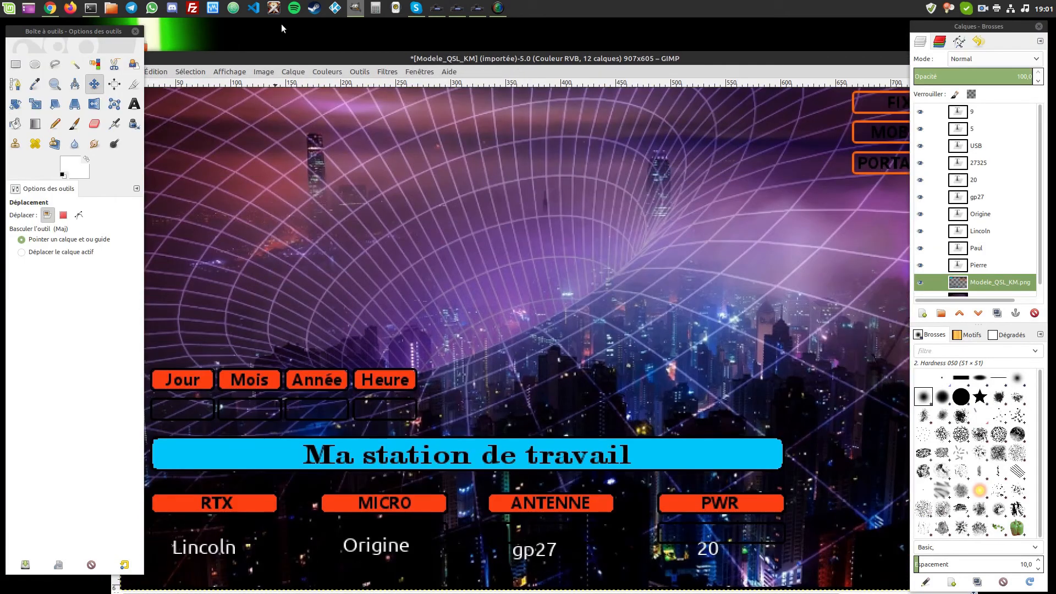
{"action": "left_click_drag", "start_coordinate": [305, 61], "coordinate": [408, 47]}
{"action": "scroll", "coordinate": [537, 325], "scroll_direction": "up", "scroll_amount": 5}
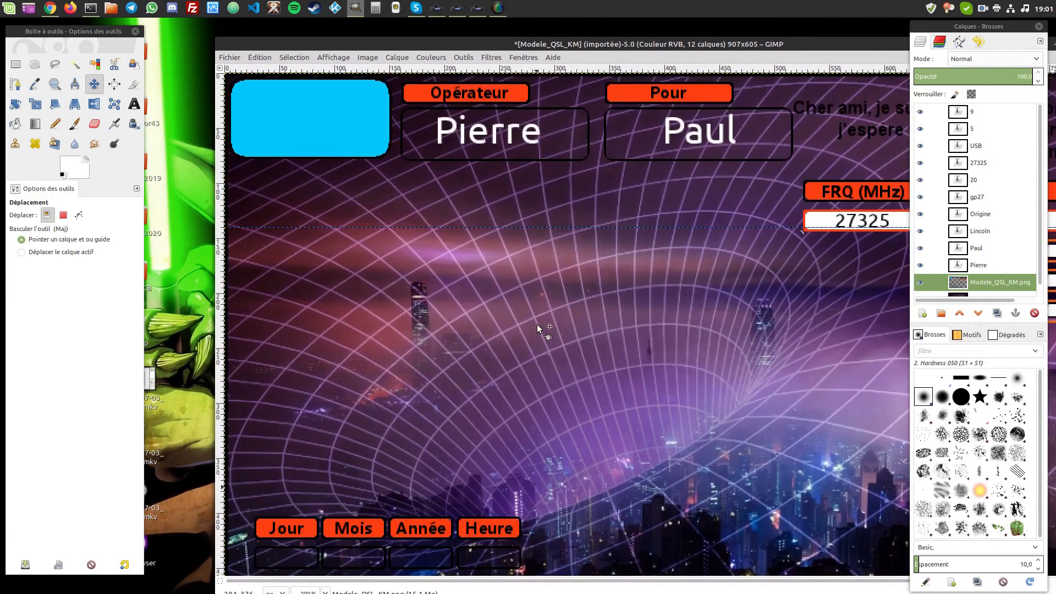
{"action": "left_click_drag", "start_coordinate": [520, 228], "coordinate": [531, 529]}
{"action": "scroll", "coordinate": [539, 401], "scroll_direction": "down", "scroll_amount": 5}
{"action": "left_click_drag", "start_coordinate": [558, 368], "coordinate": [553, 525]}
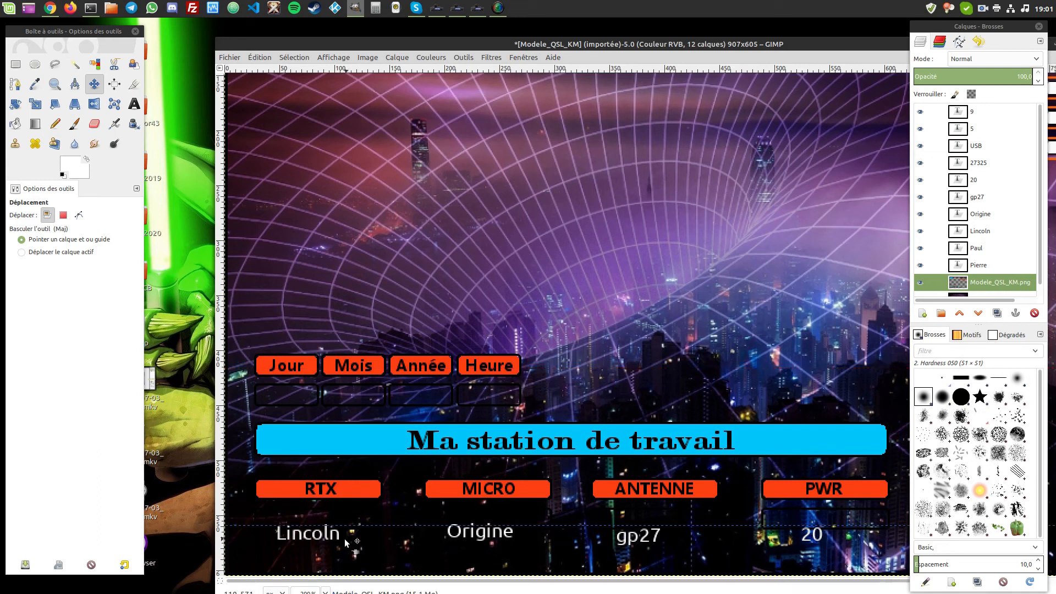
- Move Lincoln, Origine, gp27 and 20 up onto the guide under their labels
{"action": "left_click_drag", "start_coordinate": [340, 539], "coordinate": [347, 523]}
{"action": "left_click", "coordinate": [462, 540]}
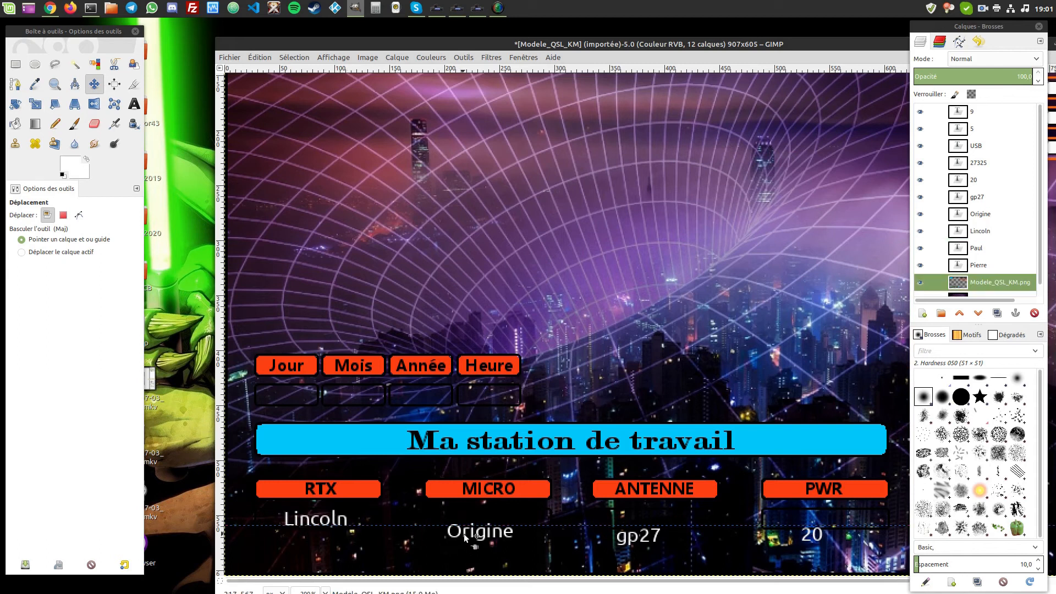
{"action": "left_click_drag", "start_coordinate": [465, 537], "coordinate": [477, 521]}
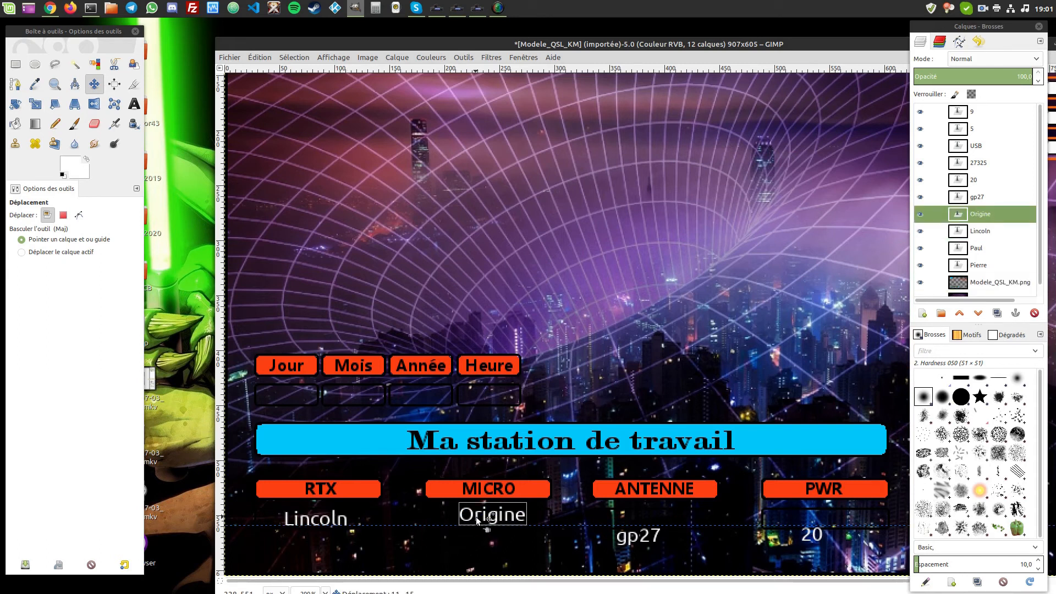
{"action": "left_click", "coordinate": [477, 522]}
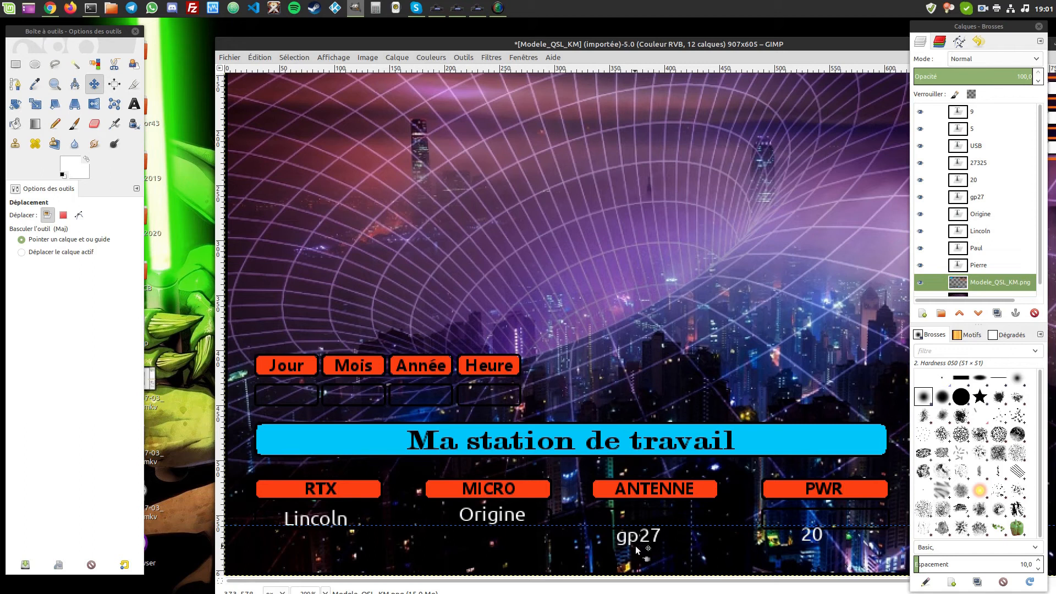
{"action": "left_click_drag", "start_coordinate": [630, 544], "coordinate": [646, 523]}
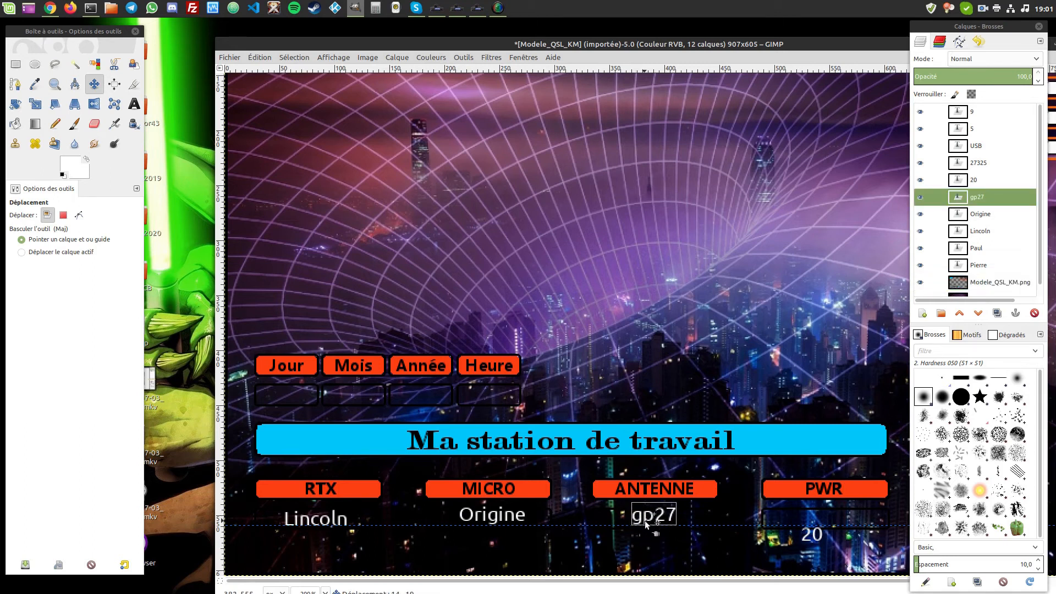
{"action": "left_click", "coordinate": [647, 522]}
{"action": "left_click_drag", "start_coordinate": [806, 542], "coordinate": [816, 531]}
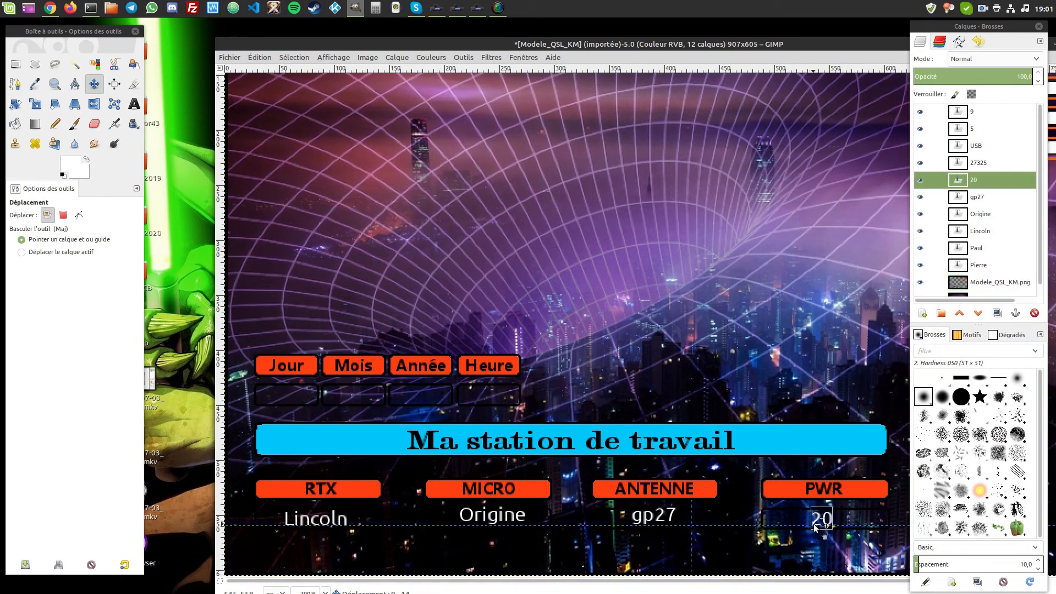
{"action": "left_click", "coordinate": [804, 556]}
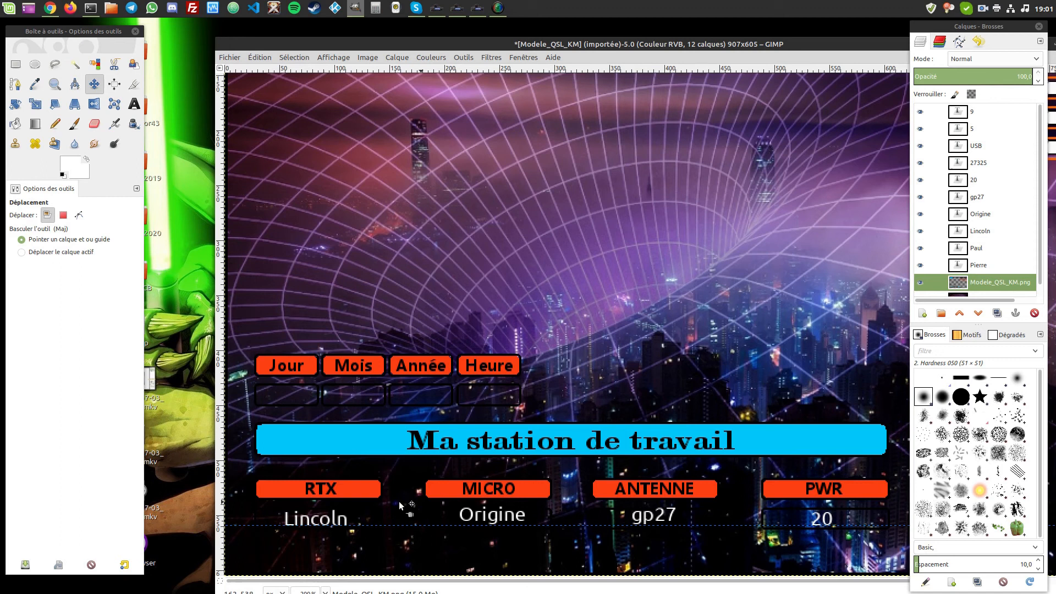
- Fine-tune Origine and gp27 so they sit level with Lincoln and 20
{"action": "left_click", "coordinate": [496, 520]}
{"action": "left_click_drag", "start_coordinate": [495, 521], "coordinate": [492, 525]}
{"action": "left_click", "coordinate": [502, 532]}
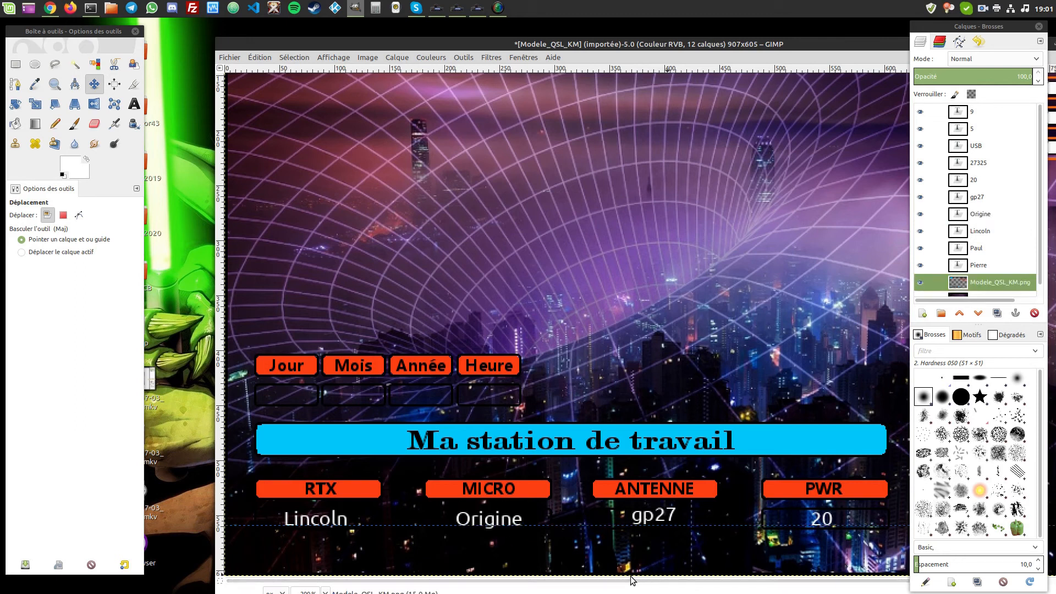
{"action": "left_click", "coordinate": [646, 522]}
{"action": "left_click_drag", "start_coordinate": [647, 521], "coordinate": [646, 521]}
{"action": "left_click", "coordinate": [647, 526]}
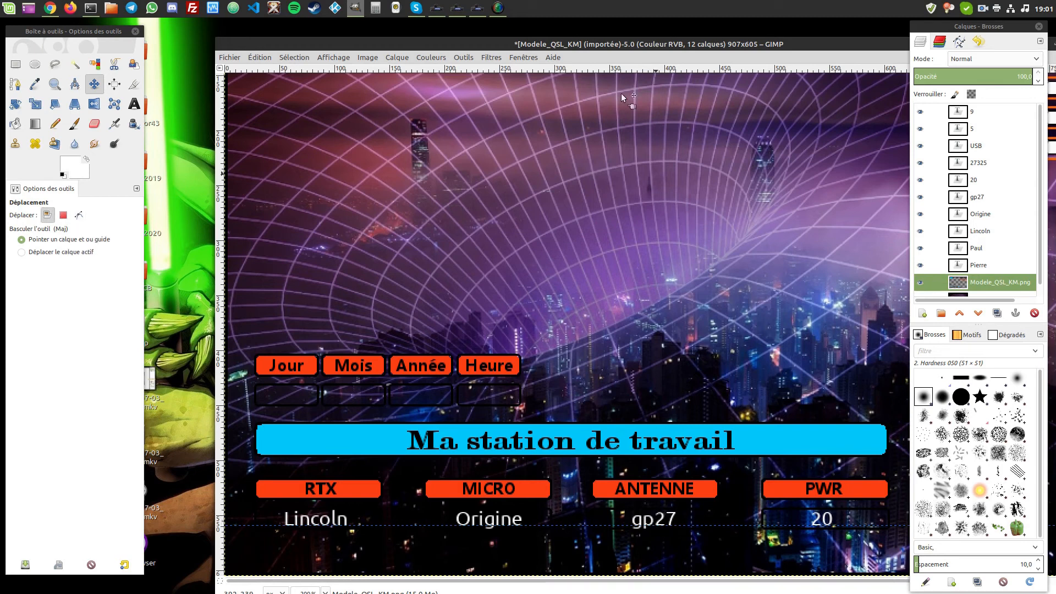
{"action": "left_click_drag", "start_coordinate": [628, 43], "coordinate": [549, 36]}
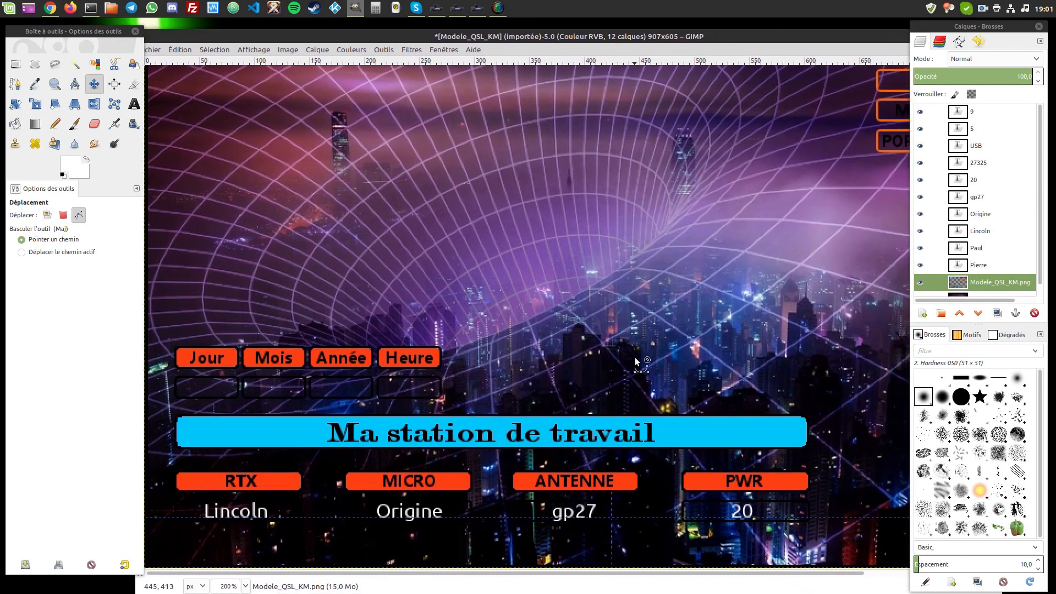
{"action": "scroll", "coordinate": [635, 358], "scroll_direction": "down", "scroll_amount": 4}
{"action": "scroll", "coordinate": [624, 358], "scroll_direction": "up", "scroll_amount": 4}
{"action": "scroll", "coordinate": [624, 358], "scroll_direction": "down", "scroll_amount": 8}
{"action": "scroll", "coordinate": [616, 358], "scroll_direction": "up", "scroll_amount": 8}
{"action": "scroll", "coordinate": [620, 363], "scroll_direction": "down", "scroll_amount": 4}
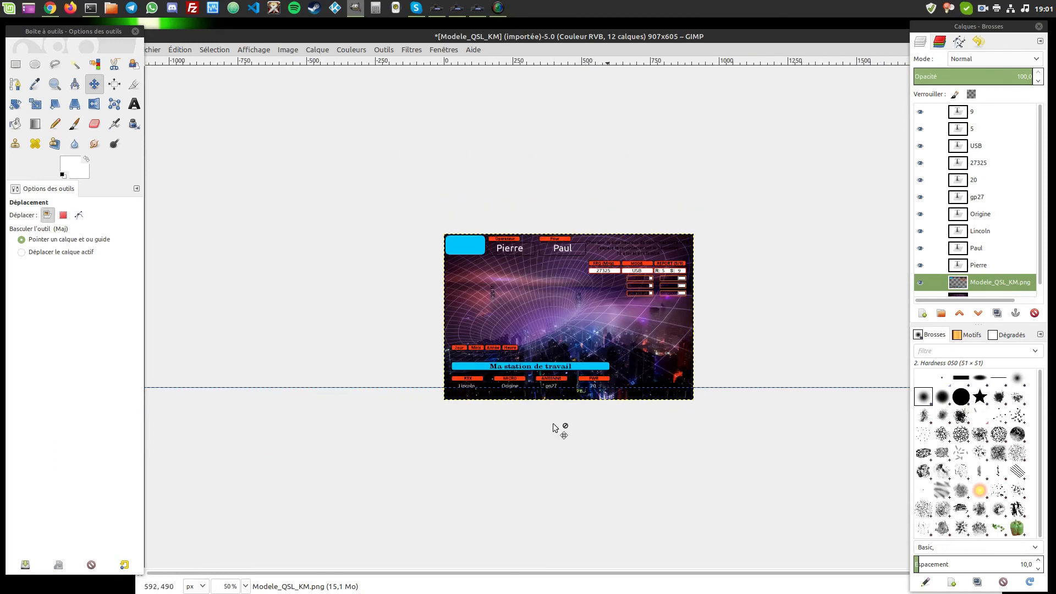
- Show the entire filled-in card at 100% zoom, then open the Fichier menu
{"action": "left_click", "coordinate": [246, 586]}
{"action": "left_click", "coordinate": [483, 488]}
{"action": "key", "text": "ctrl"}
{"action": "scroll", "coordinate": [575, 382], "scroll_direction": "up", "scroll_amount": 4}
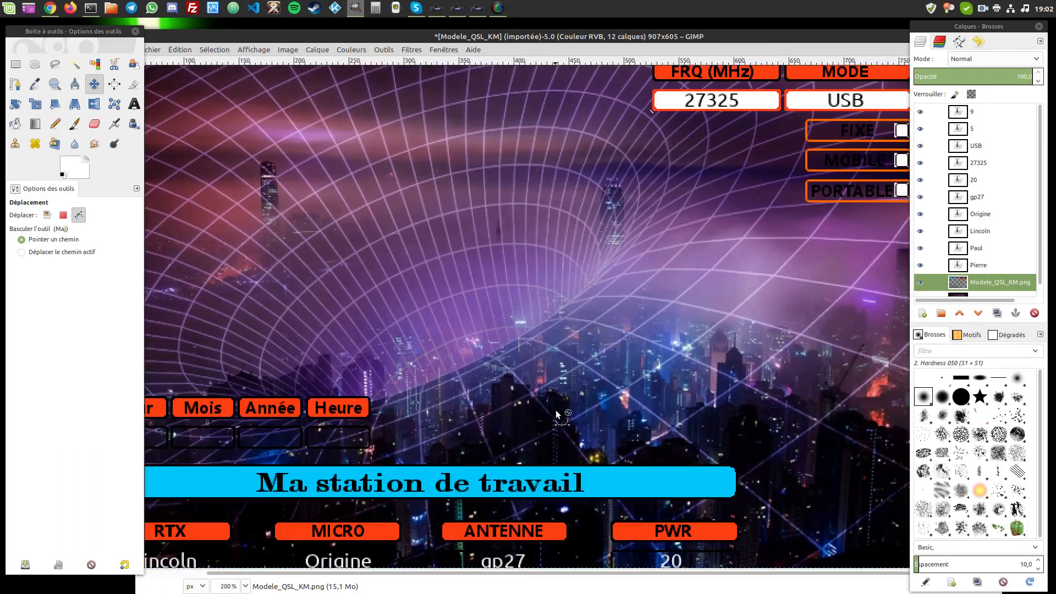
{"action": "scroll", "coordinate": [548, 490], "scroll_direction": "up", "scroll_amount": 1}
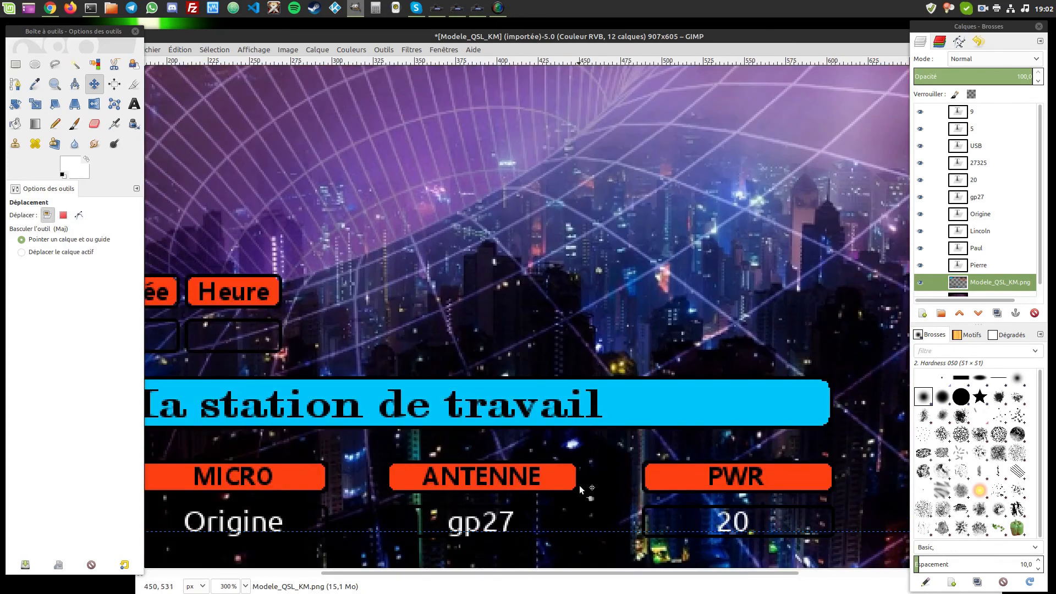
{"action": "key", "text": "ctrl"}
{"action": "scroll", "coordinate": [575, 442], "scroll_direction": "down", "scroll_amount": 3}
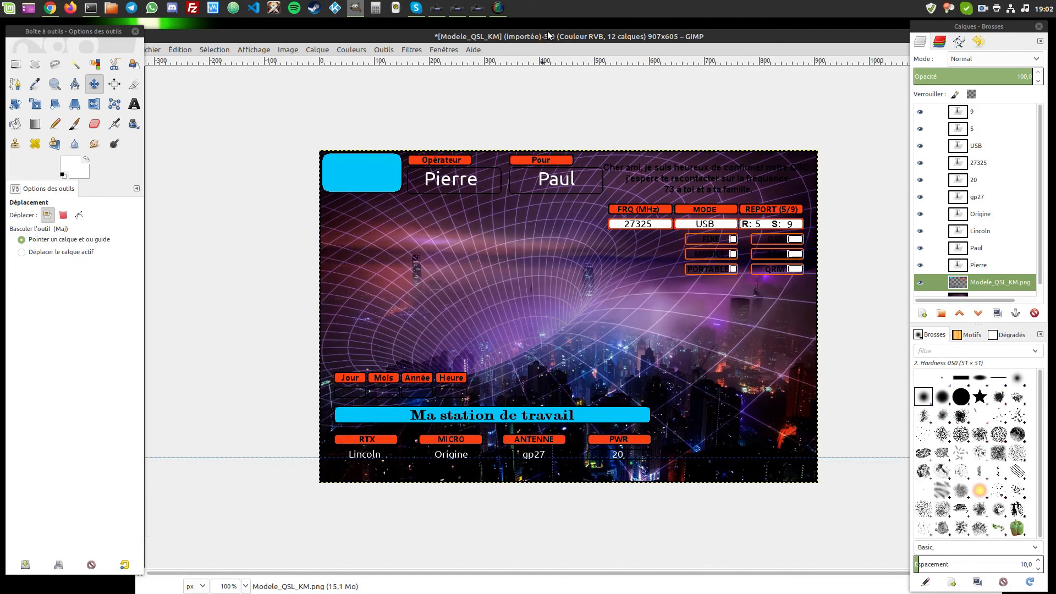
{"action": "mouse_move", "coordinate": [548, 35]}
{"action": "left_mouse_down"}
{"action": "mouse_move", "coordinate": [559, 35]}
{"action": "mouse_move", "coordinate": [550, 35]}
{"action": "left_mouse_up"}
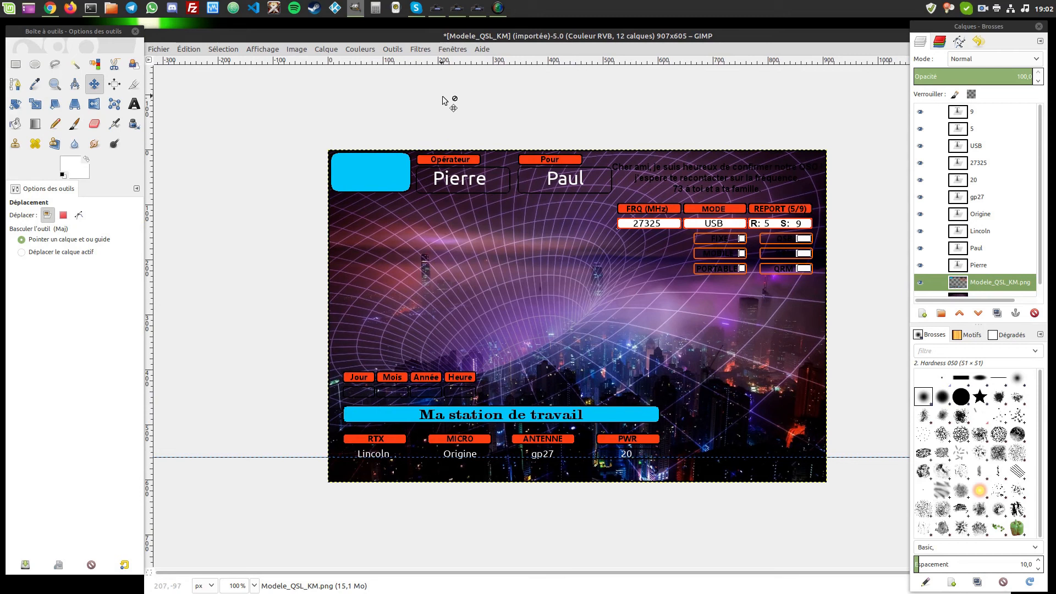
{"action": "left_click_drag", "start_coordinate": [431, 34], "coordinate": [434, 34]}
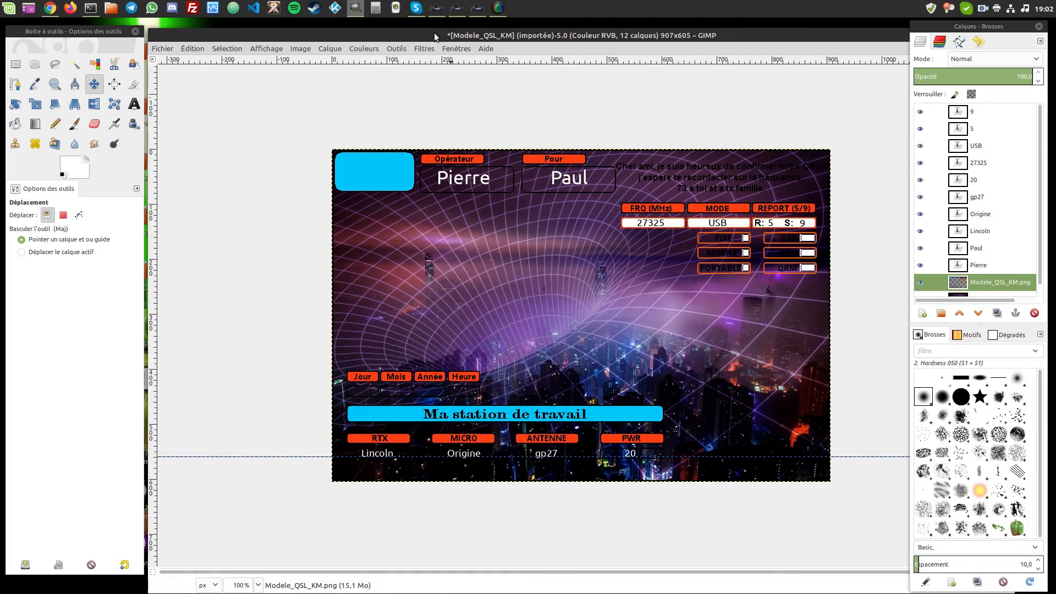
{"action": "left_click", "coordinate": [165, 49]}
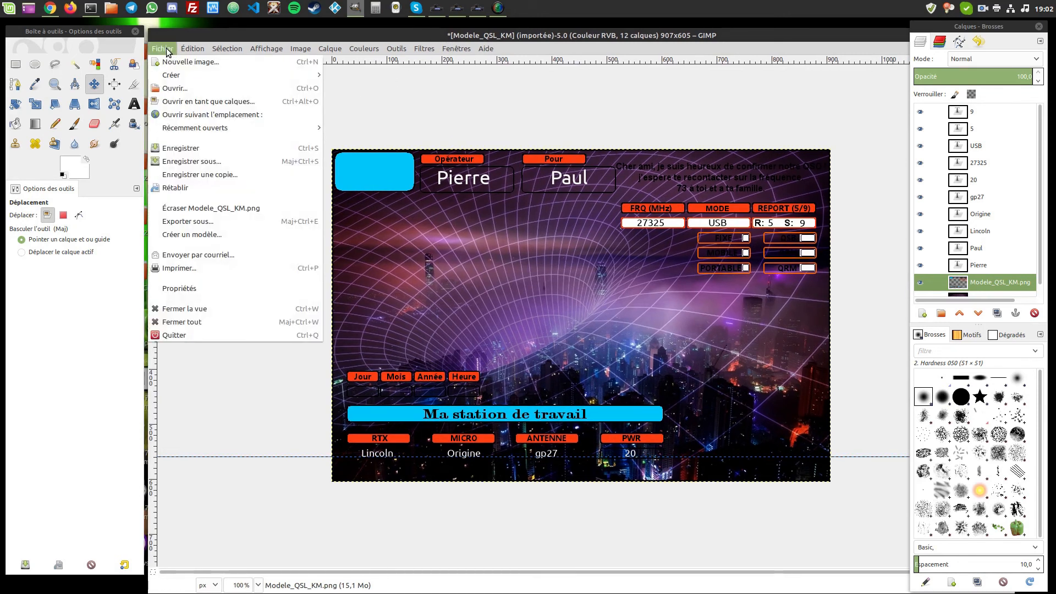
- Start Save As with the name Modele_QSL_KM.xcf in the Bureau/tuto folder
{"action": "left_click", "coordinate": [189, 162]}
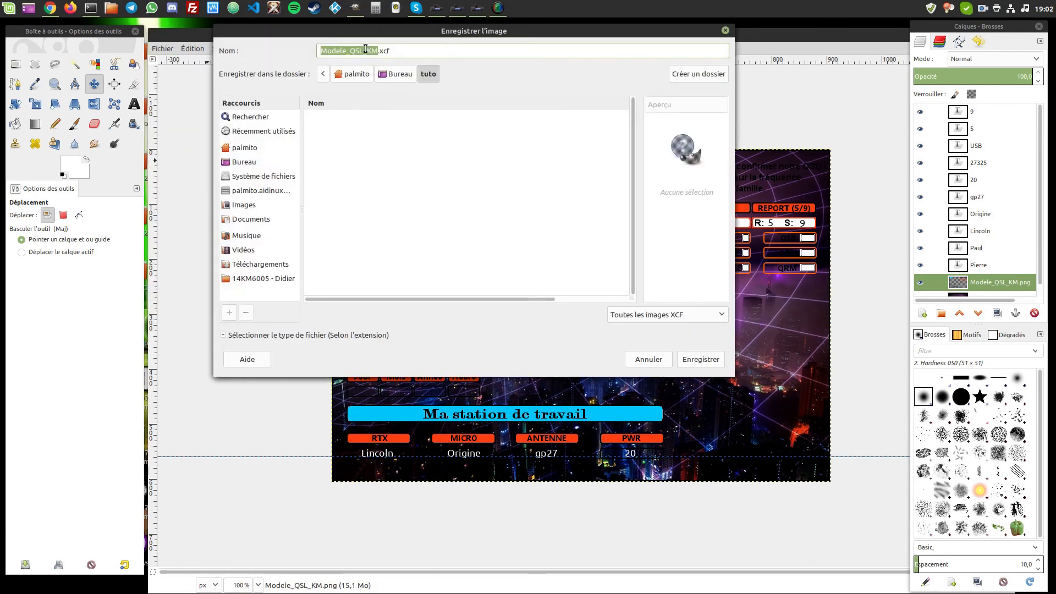
{"action": "left_click", "coordinate": [400, 52]}
{"action": "scroll", "coordinate": [955, 191], "scroll_direction": "down", "scroll_amount": 1}
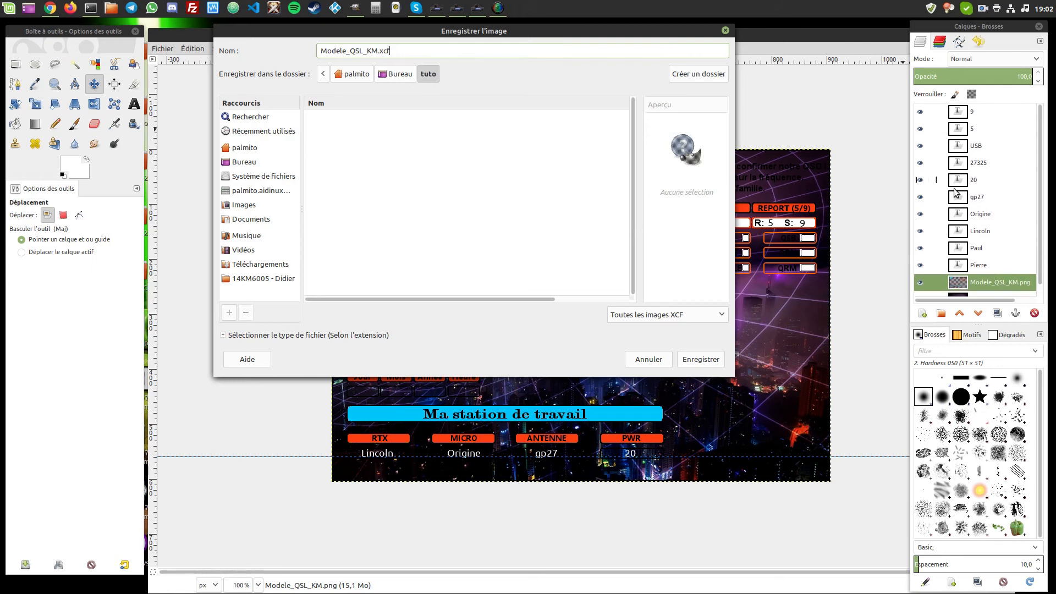
{"action": "scroll", "coordinate": [955, 192], "scroll_direction": "up", "scroll_amount": 1}
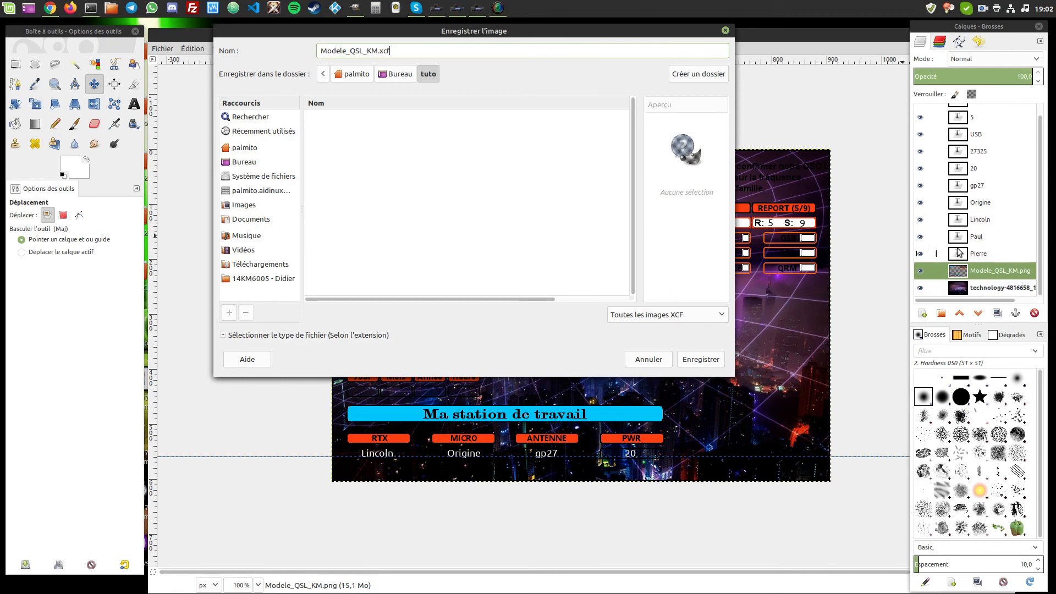
- Check the text layers in the Layers panel, then save the 12-layer card as XCF
{"action": "left_click", "coordinate": [961, 232]}
{"action": "left_click", "coordinate": [960, 216]}
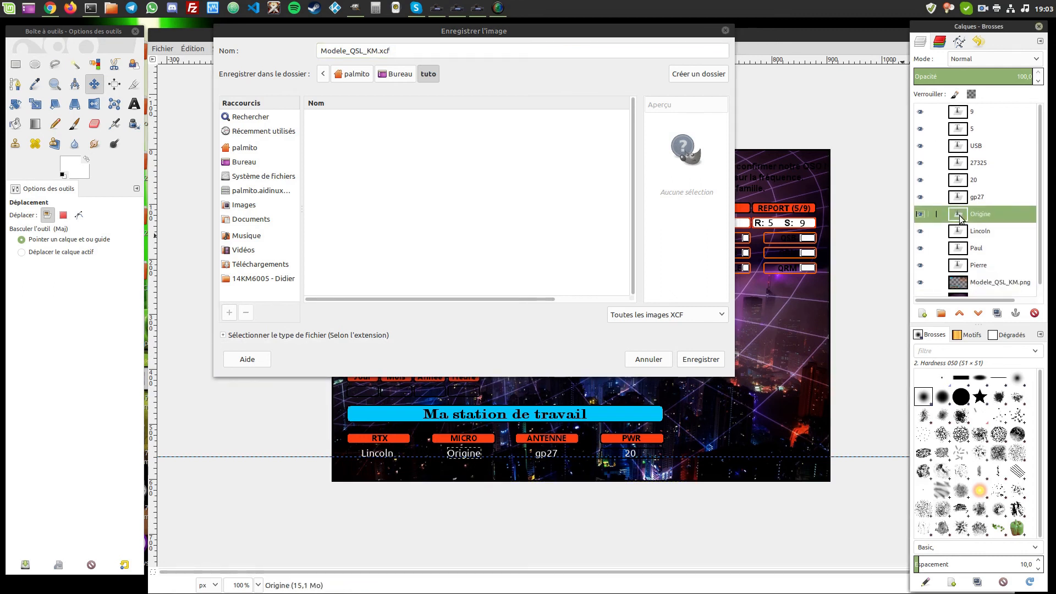
{"action": "left_click", "coordinate": [959, 231]}
{"action": "left_click", "coordinate": [958, 246]}
{"action": "left_click", "coordinate": [959, 267]}
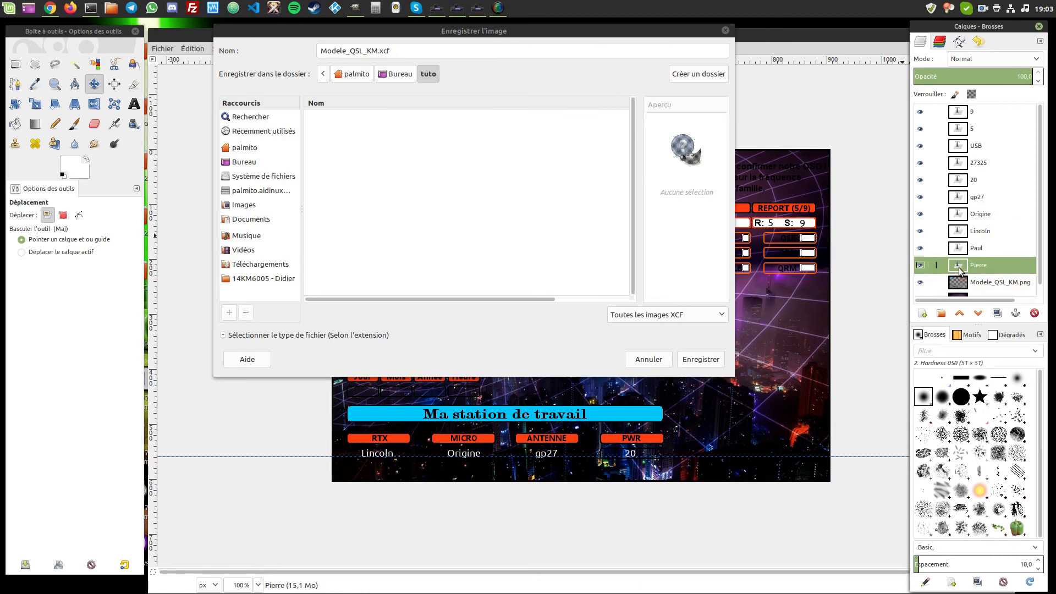
{"action": "left_click", "coordinate": [959, 248]}
{"action": "left_click", "coordinate": [959, 232]}
{"action": "left_click", "coordinate": [959, 215]}
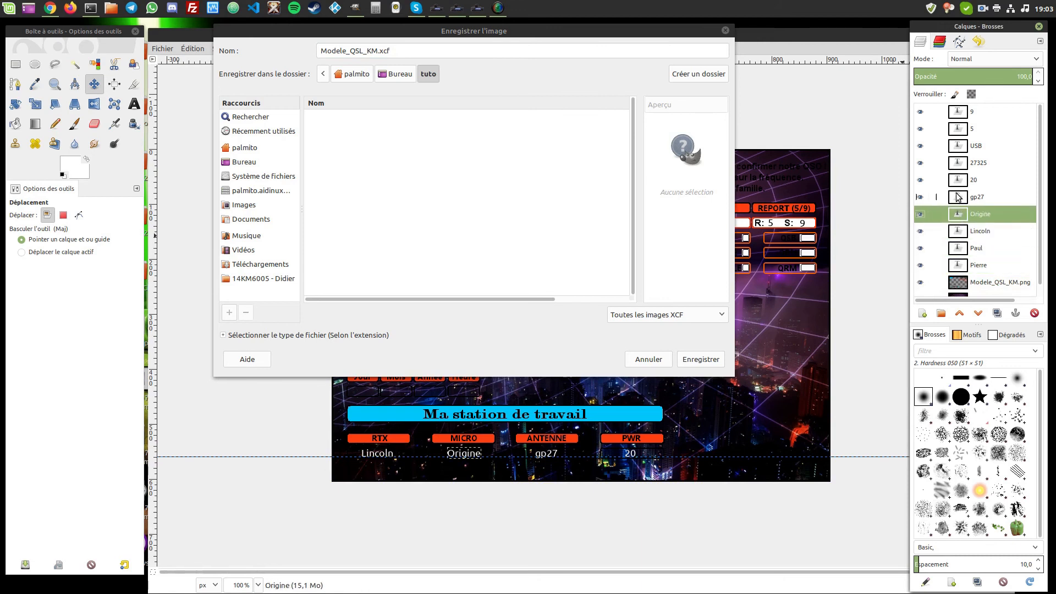
{"action": "left_click", "coordinate": [957, 195]}
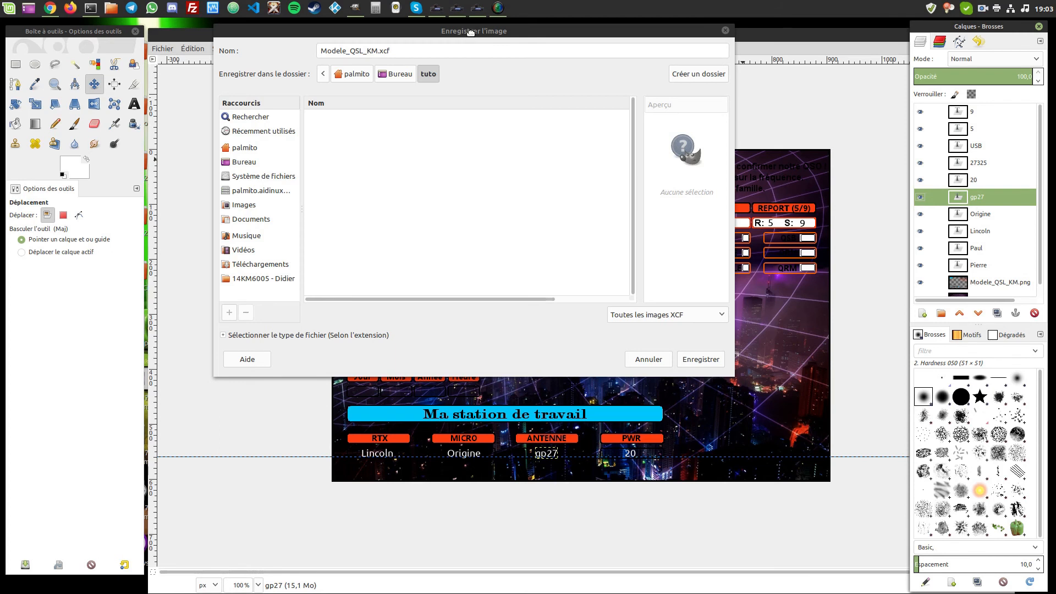
{"action": "left_click_drag", "start_coordinate": [470, 32], "coordinate": [494, 35]}
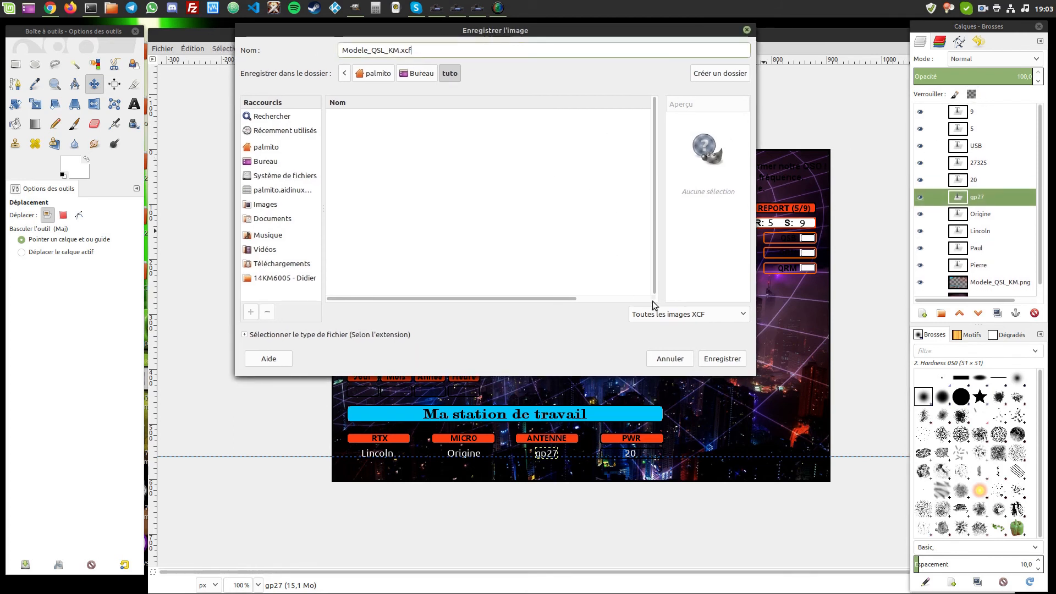
{"action": "left_click", "coordinate": [722, 359]}
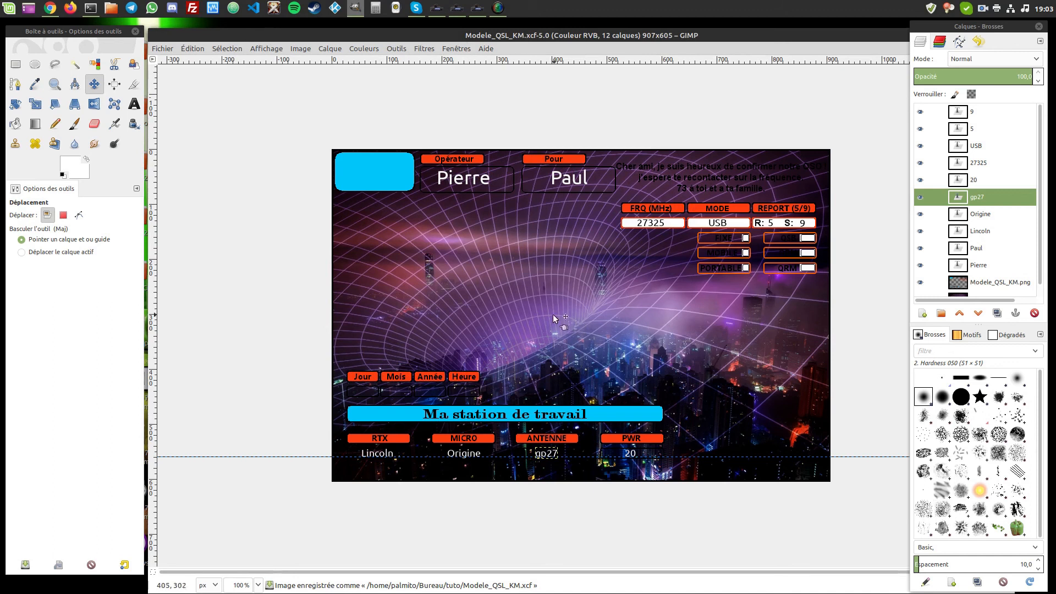
- Export the card as Modele_QSL_KM.jpg instead of .png in the tuto folder
{"action": "left_click", "coordinate": [161, 49]}
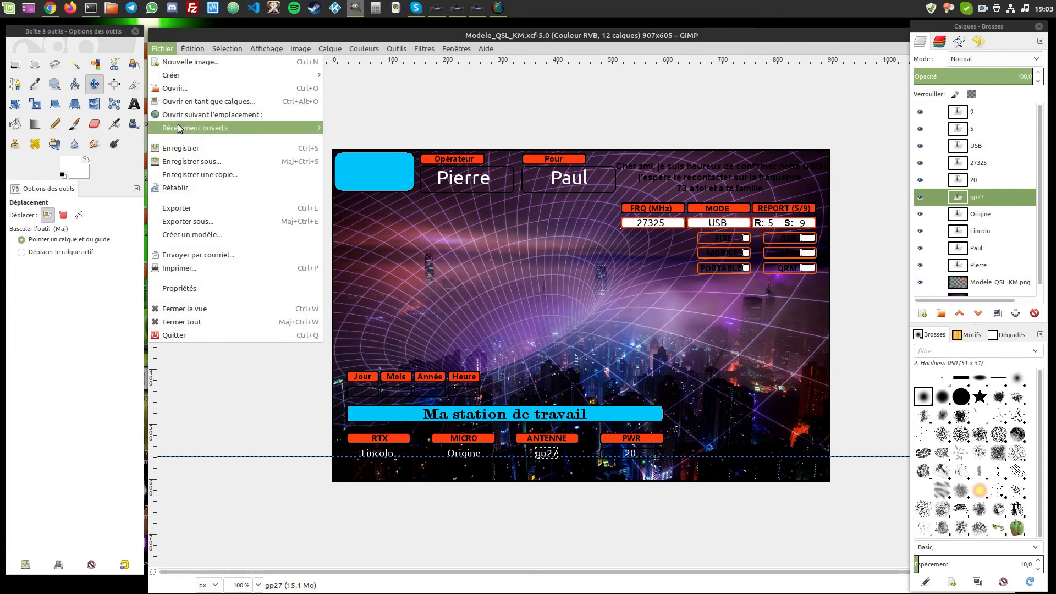
{"action": "left_click", "coordinate": [208, 222]}
{"action": "left_click_drag", "start_coordinate": [433, 249], "coordinate": [445, 162]}
{"action": "left_click", "coordinate": [463, 182]}
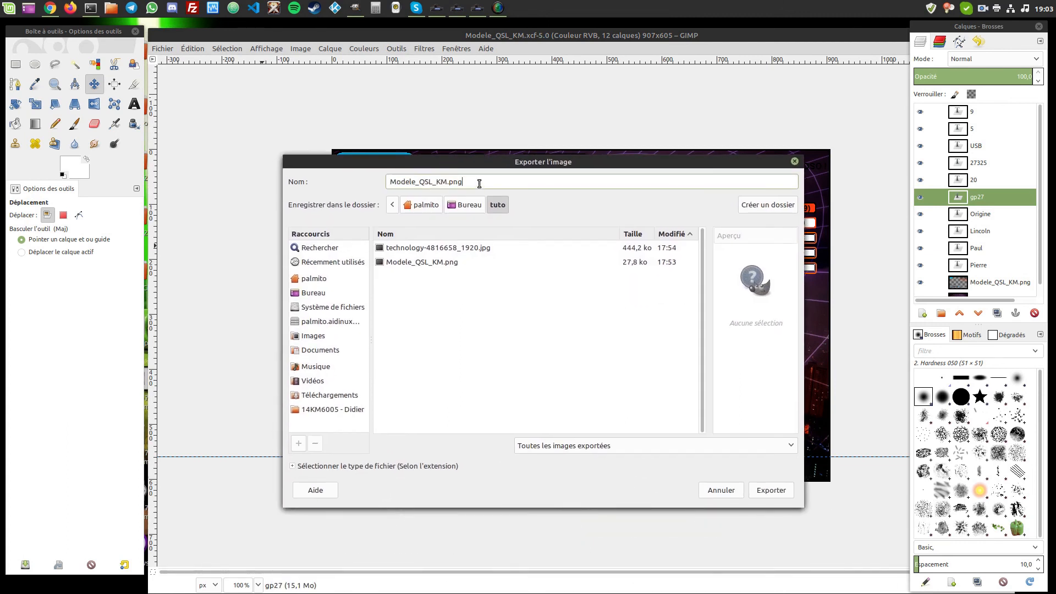
{"action": "key", "text": "BackSpace"}
{"action": "key", "text": "BackSpace"}
{"action": "key", "text": "BackSpace"}
{"action": "type", "text": "jpg"}
{"action": "left_click", "coordinate": [783, 490]}
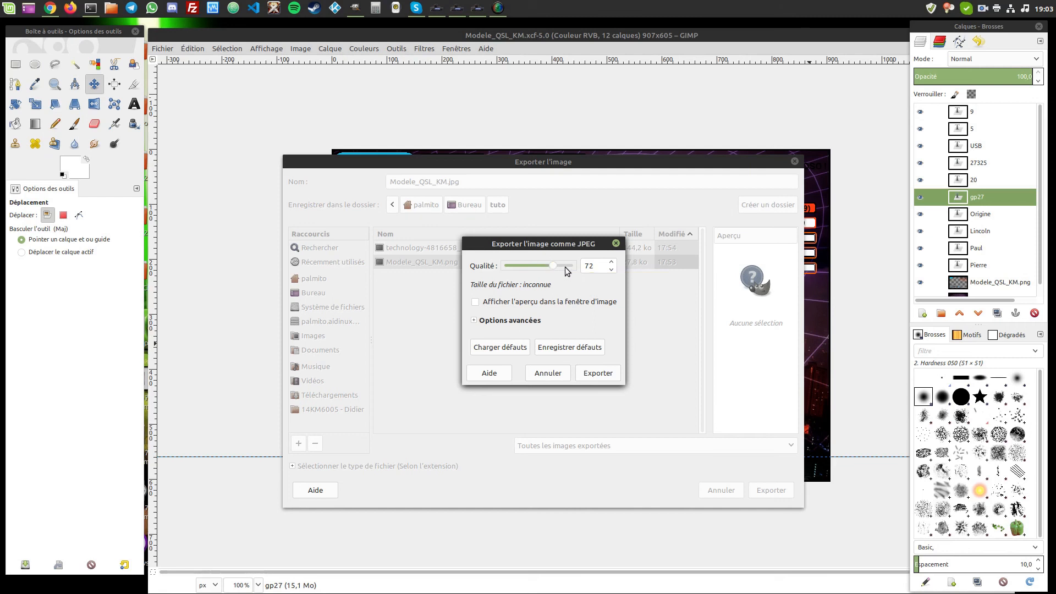
- Try JPEG quality values of 100 and then 78 in the export options
{"action": "left_click_drag", "start_coordinate": [599, 266], "coordinate": [536, 266]}
{"action": "type", "text": "100"}
{"action": "key", "text": "Return"}
{"action": "left_click_drag", "start_coordinate": [572, 266], "coordinate": [554, 268]}
{"action": "scroll", "coordinate": [583, 267], "scroll_direction": "down", "scroll_amount": 20}
{"action": "scroll", "coordinate": [584, 268], "scroll_direction": "up", "scroll_amount": 20}
{"action": "scroll", "coordinate": [594, 268], "scroll_direction": "down", "scroll_amount": 8}
{"action": "scroll", "coordinate": [613, 267], "scroll_direction": "down", "scroll_amount": 2}
{"action": "scroll", "coordinate": [613, 267], "scroll_direction": "down", "scroll_amount": 1}
- Preview the JPEG result, then export Modele_QSL_KM.jpg at quality 72
{"action": "left_click_drag", "start_coordinate": [541, 245], "coordinate": [480, 207]}
{"action": "left_click", "coordinate": [414, 264]}
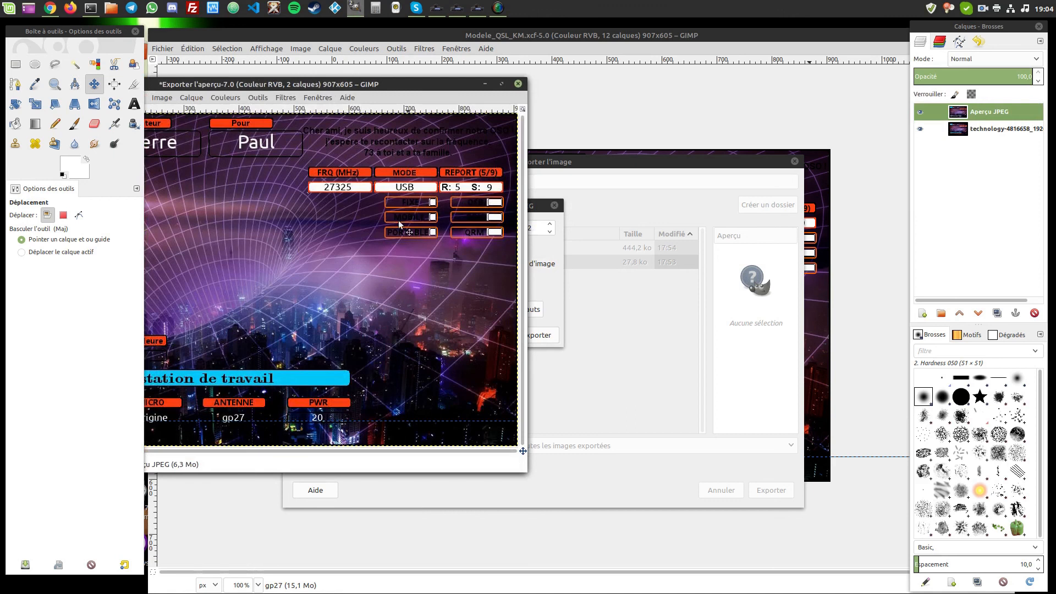
{"action": "left_click", "coordinate": [517, 83]}
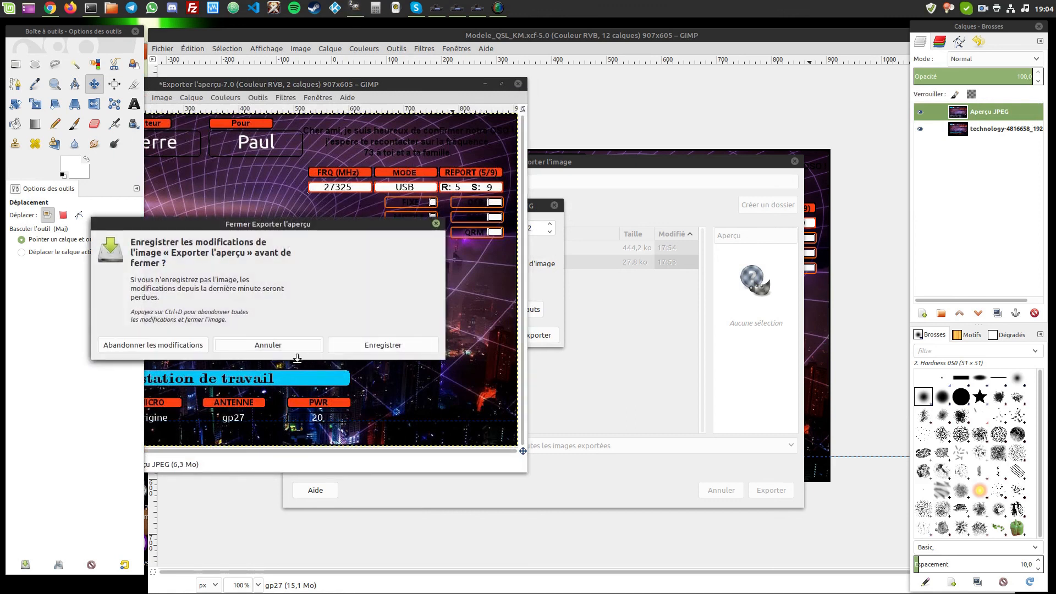
{"action": "left_click", "coordinate": [275, 345]}
{"action": "left_click_drag", "start_coordinate": [535, 205], "coordinate": [650, 209]}
{"action": "left_click", "coordinate": [607, 342]}
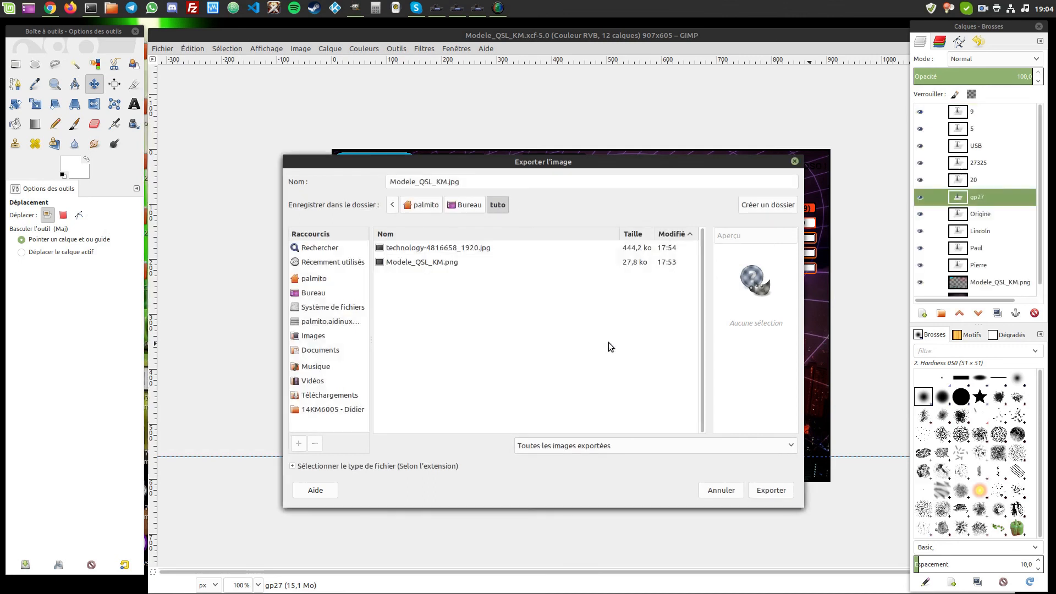
{"action": "left_click", "coordinate": [758, 491]}
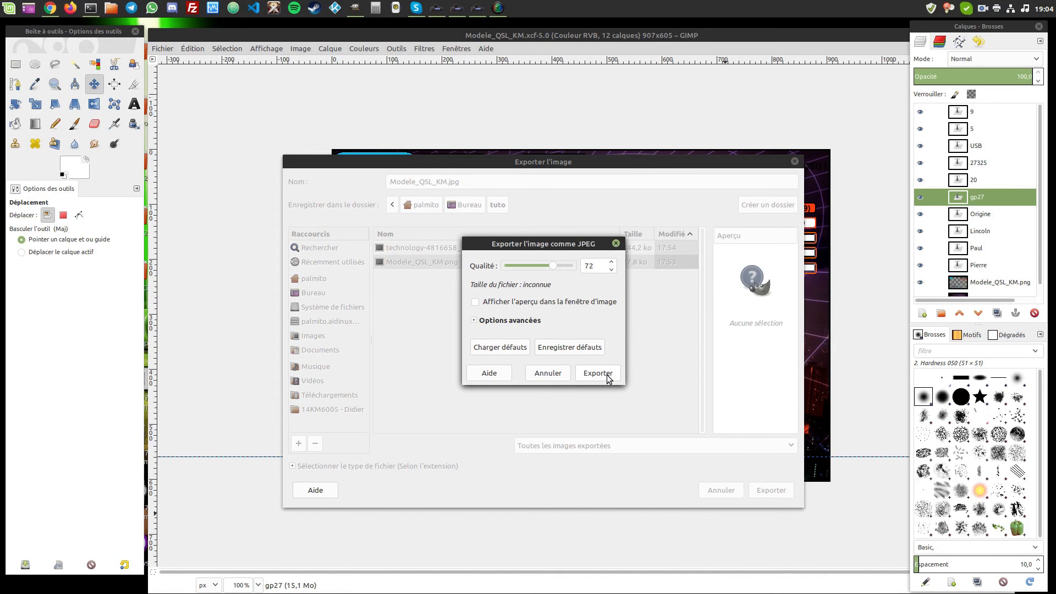
{"action": "left_click", "coordinate": [607, 378]}
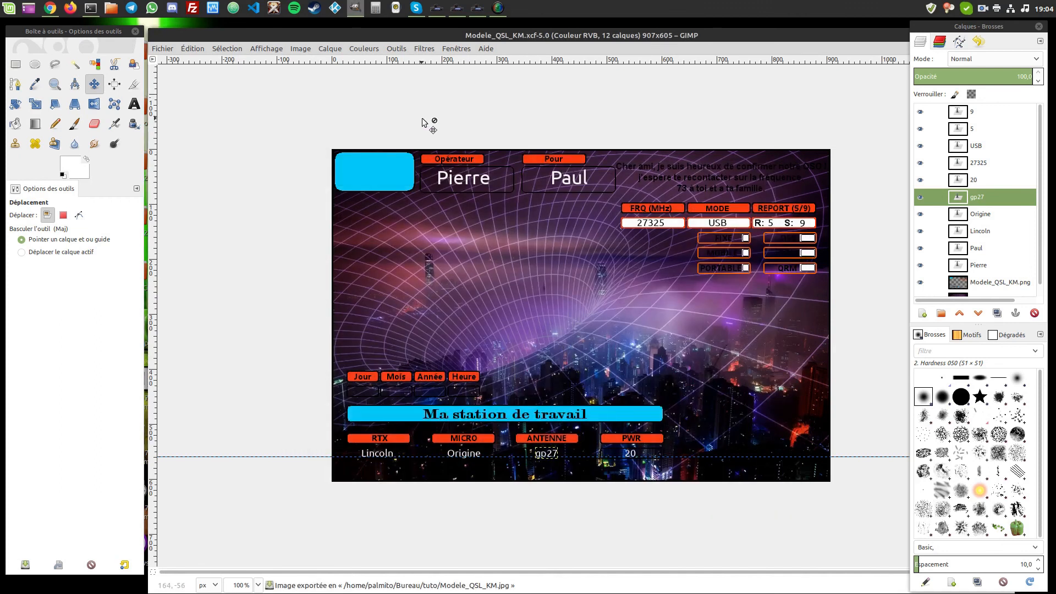
- Browse to the Bureau > tuto folder in the Nemo file manager
{"action": "left_click", "coordinate": [110, 8]}
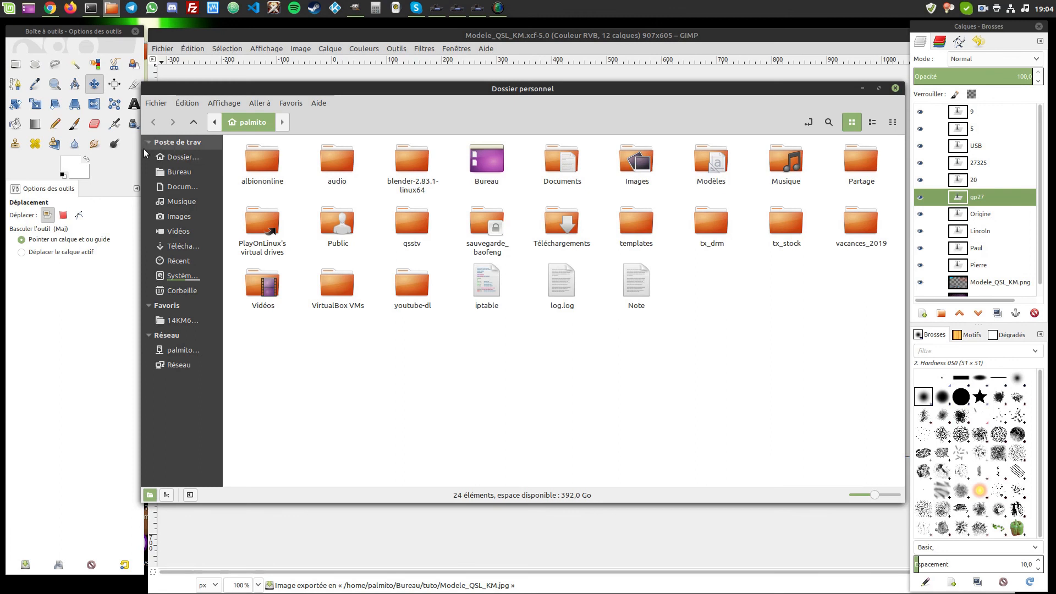
{"action": "left_click", "coordinate": [177, 171]}
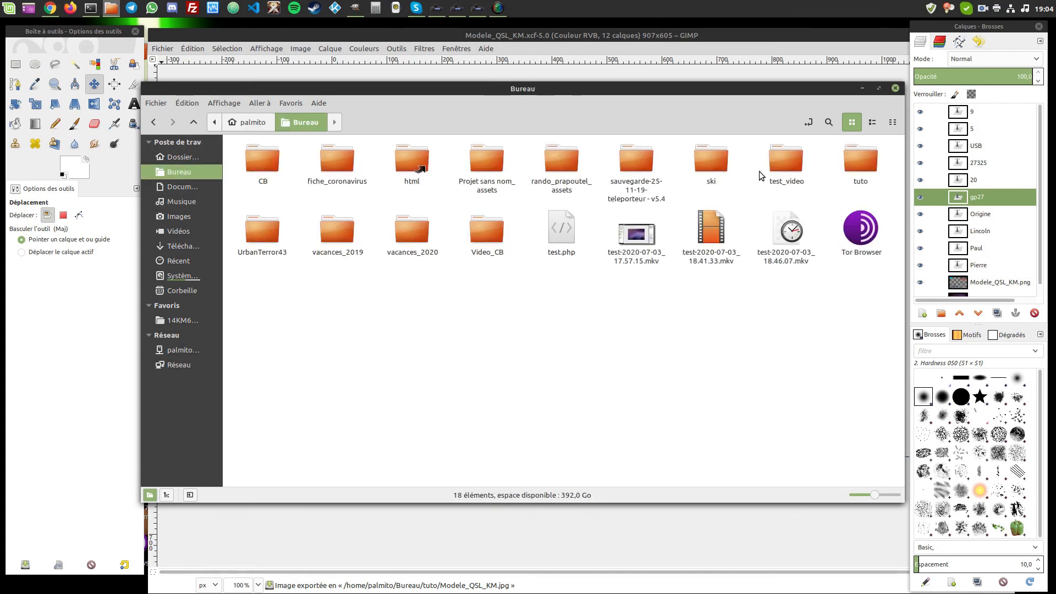
{"action": "left_click", "coordinate": [861, 163]}
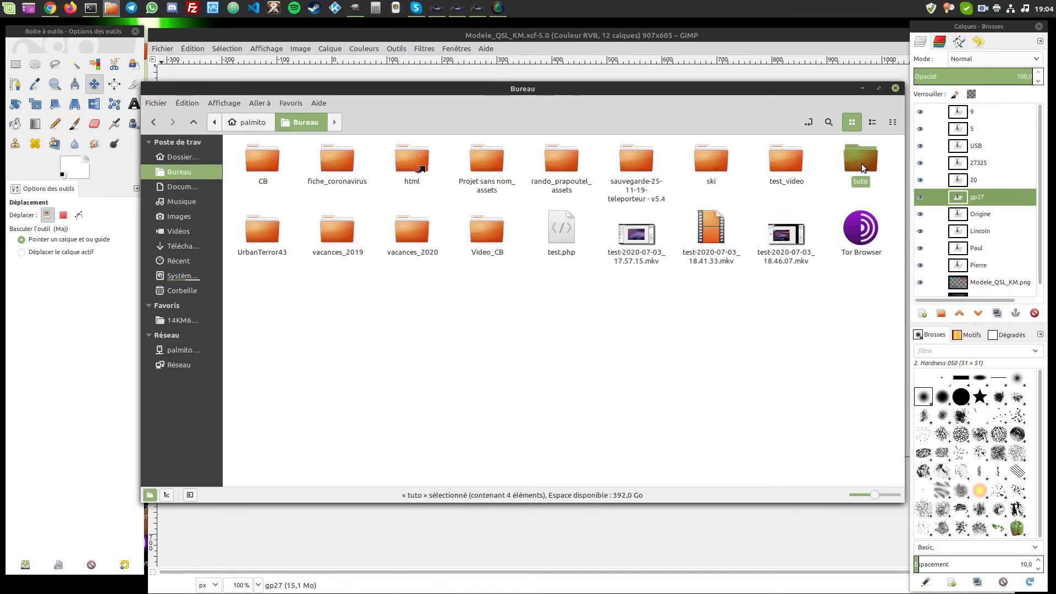
{"action": "double_click", "coordinate": [862, 164]}
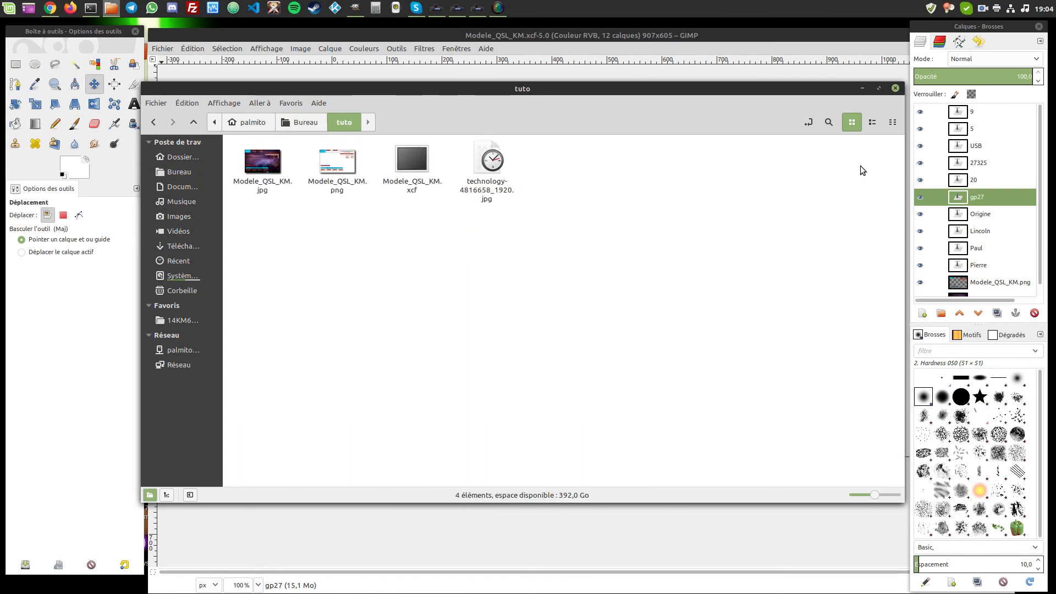
- Preview technology-4816658_1920.jpg and the exported Modele_QSL_KM.jpg in the image viewer
{"action": "left_click", "coordinate": [488, 168]}
{"action": "double_click", "coordinate": [486, 167]}
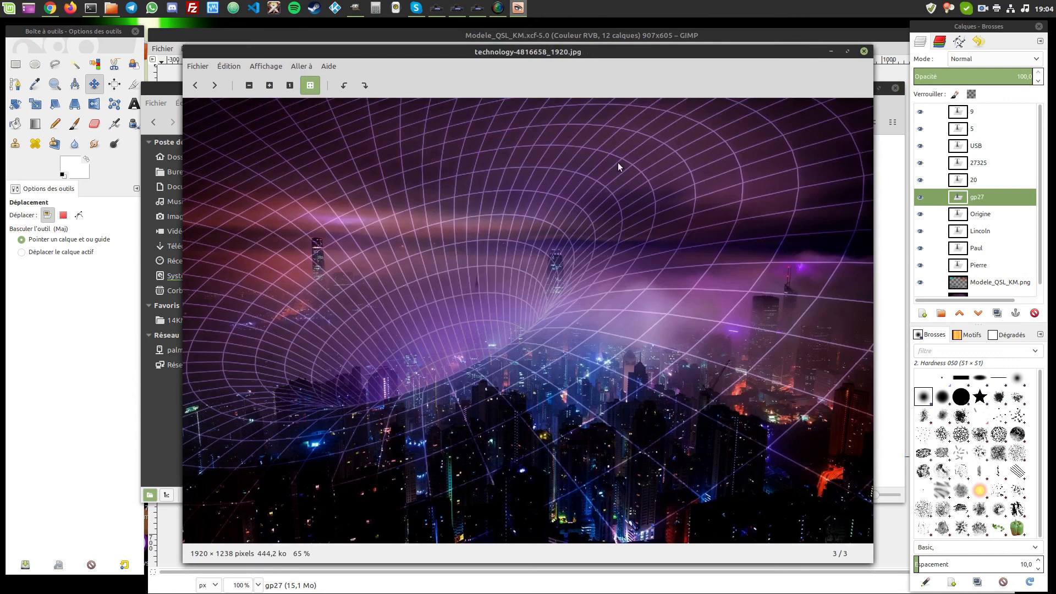
{"action": "left_click", "coordinate": [864, 51]}
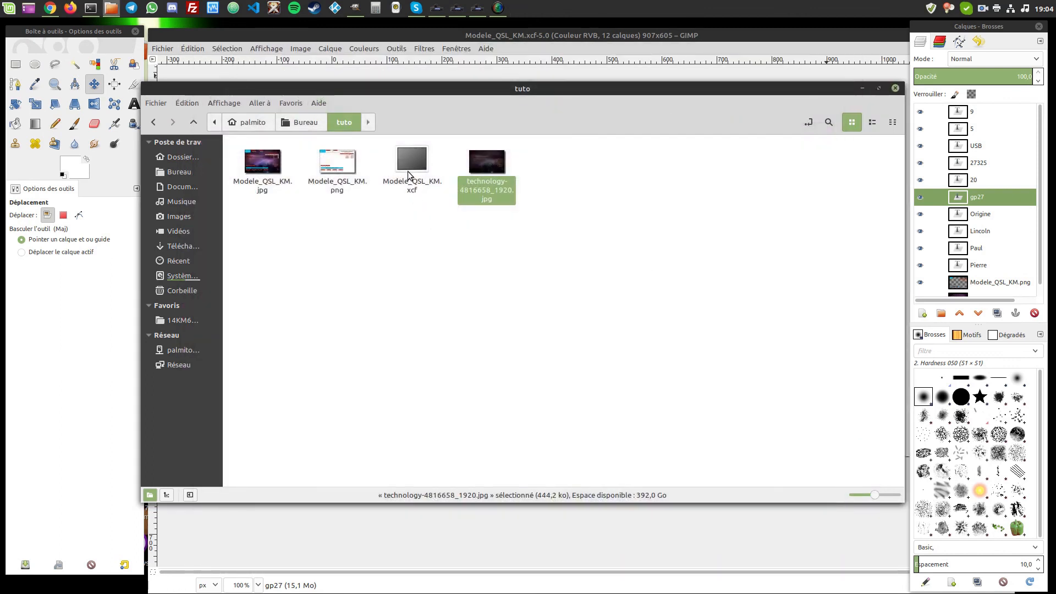
{"action": "left_click", "coordinate": [262, 172]}
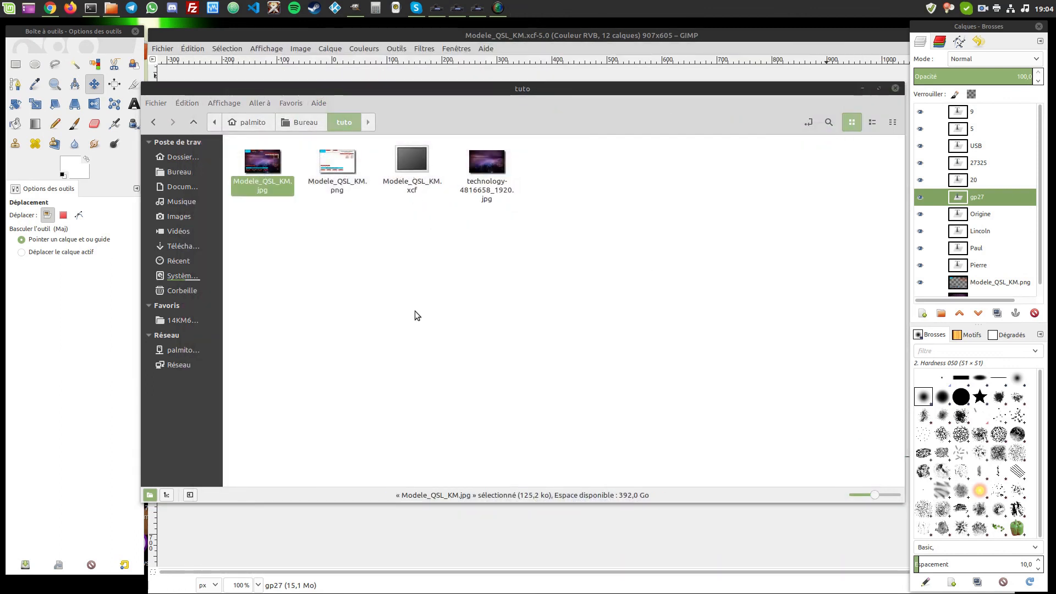
{"action": "key", "text": "Return"}
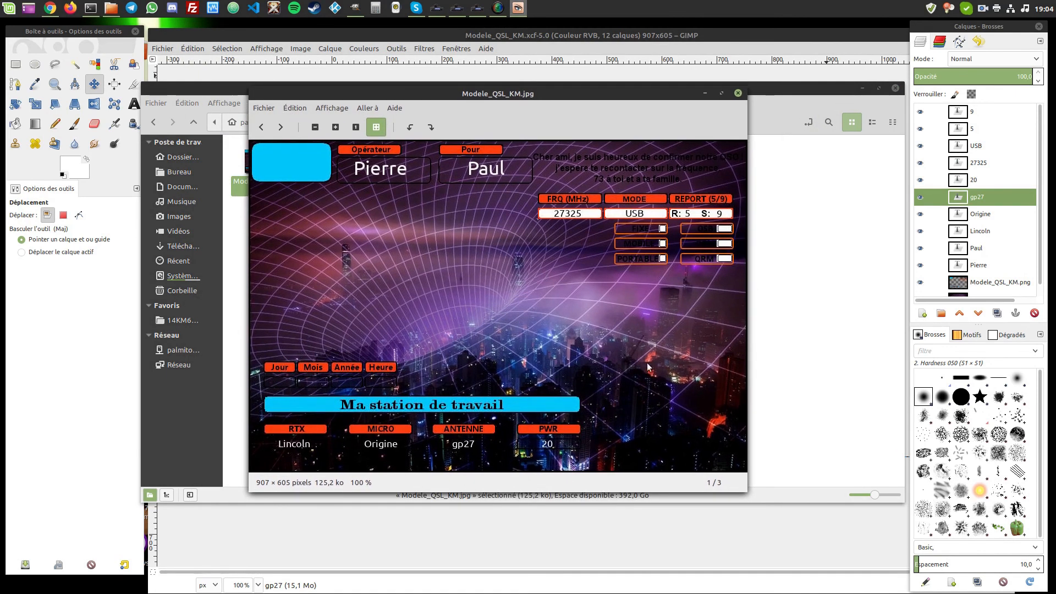
{"action": "left_click", "coordinate": [738, 94]}
- Select Modele_QSL_KM.xcf, close Nemo and shift the GIMP window slightly left
{"action": "left_click", "coordinate": [590, 305]}
{"action": "left_click", "coordinate": [409, 159]}
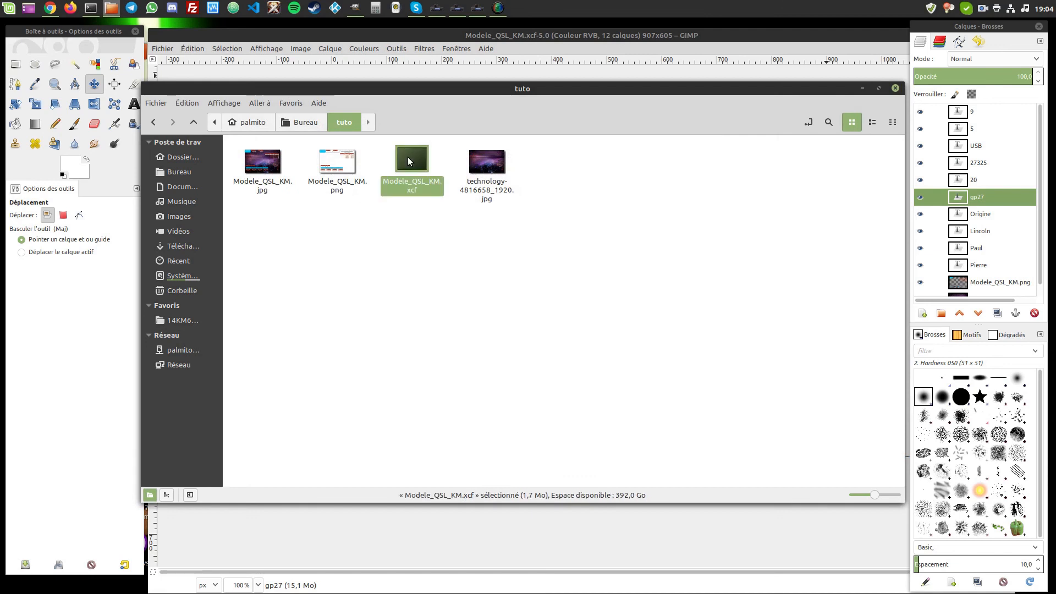
{"action": "left_click_drag", "start_coordinate": [823, 94], "coordinate": [798, 104]}
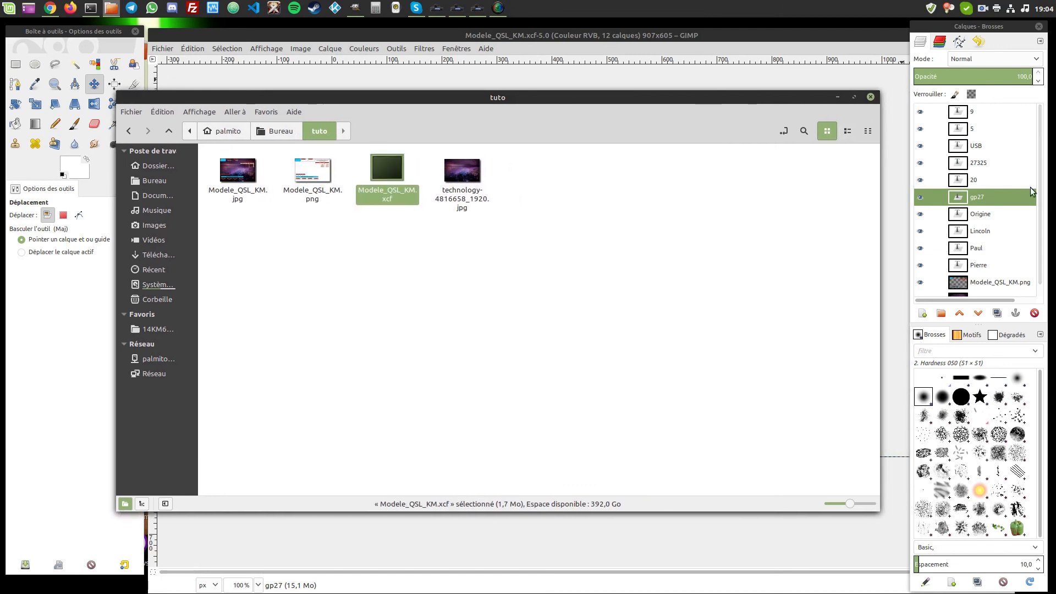
{"action": "left_click", "coordinate": [869, 103]}
{"action": "left_click_drag", "start_coordinate": [688, 35], "coordinate": [655, 34]}
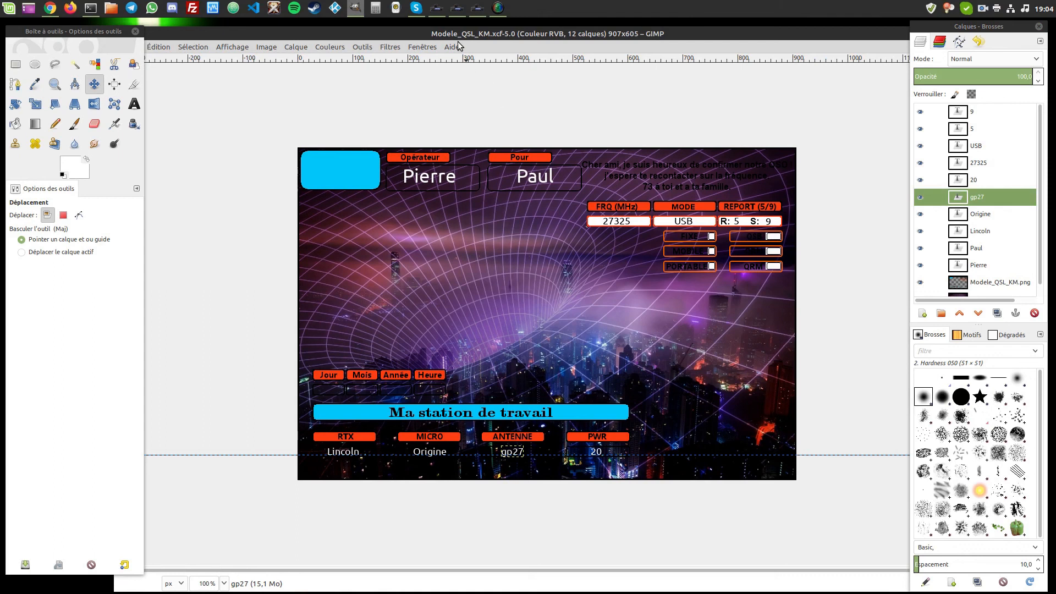
{"action": "left_click_drag", "start_coordinate": [461, 33], "coordinate": [475, 34]}
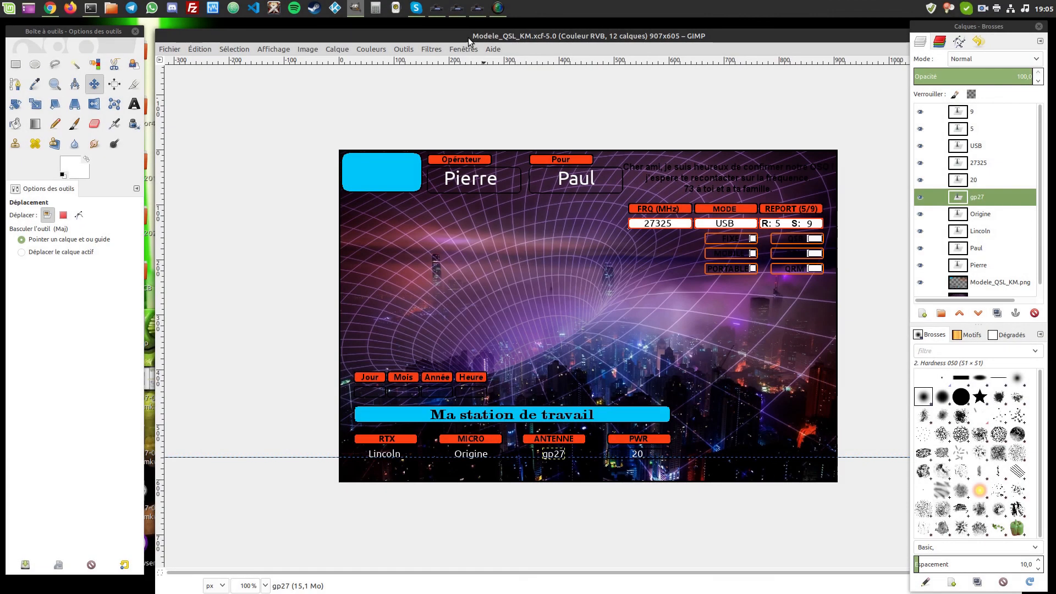
{"action": "left_click_drag", "start_coordinate": [468, 38], "coordinate": [469, 37]}
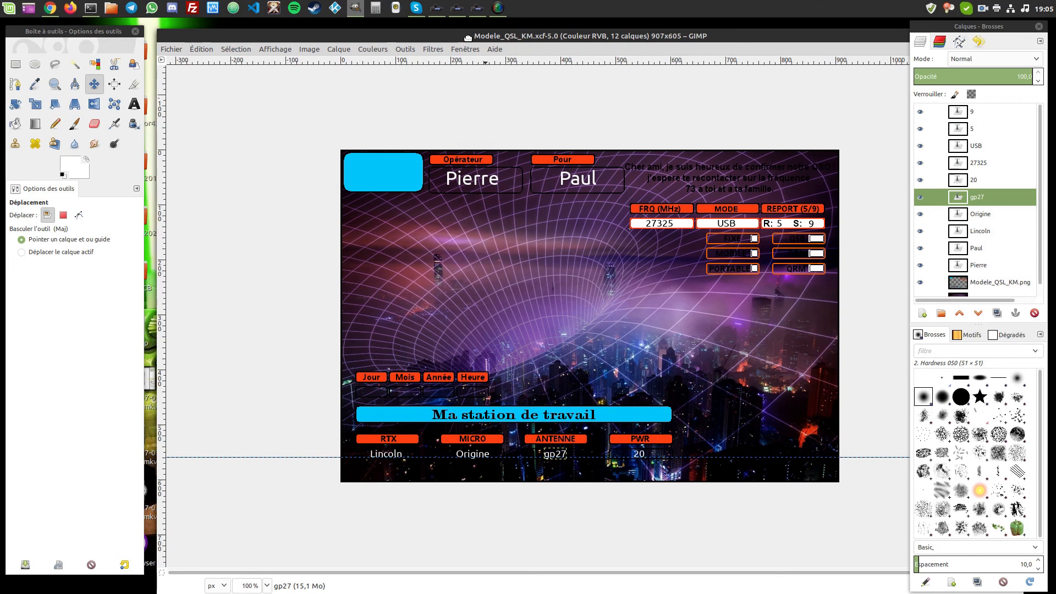